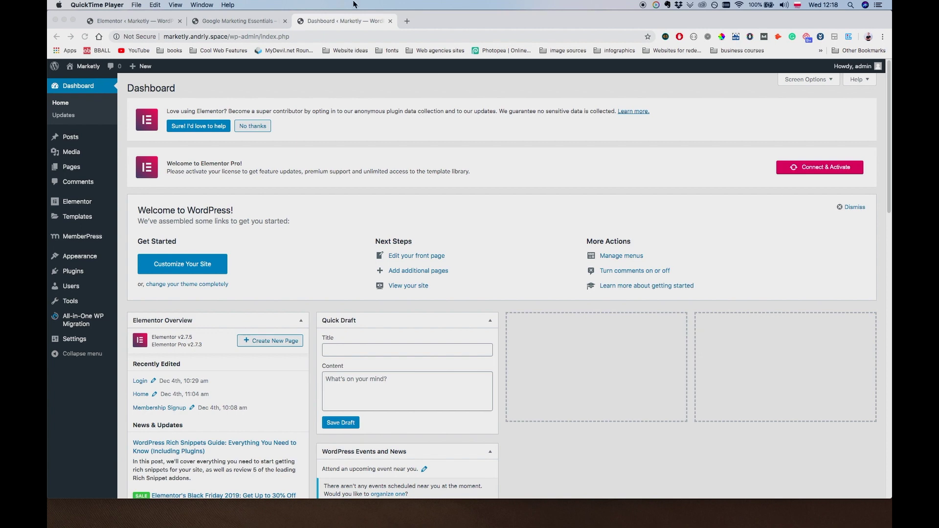
# Step: Look over the Google Marketing Essentials post and its comments section
pyautogui.click(249, 20)
pyautogui.click(533, 185)
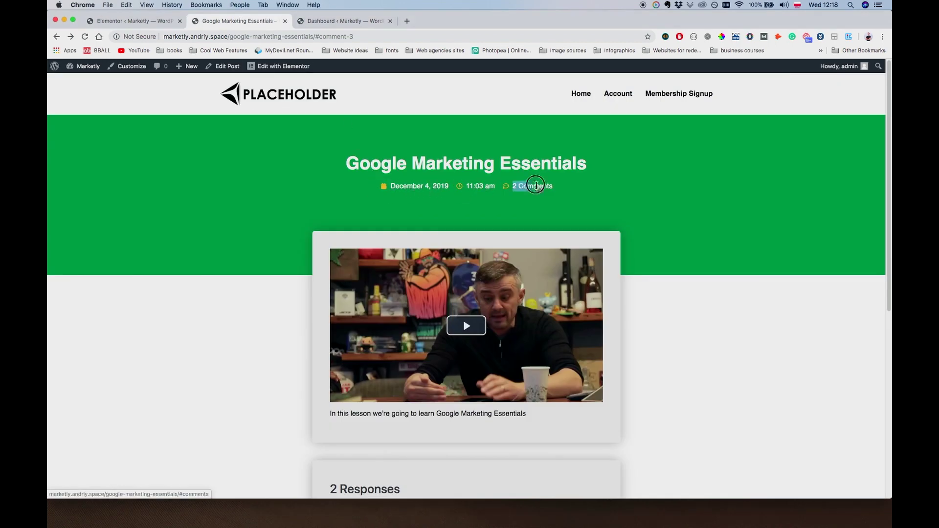
pyautogui.scroll(6, 476, 165)
pyautogui.click(610, 178)
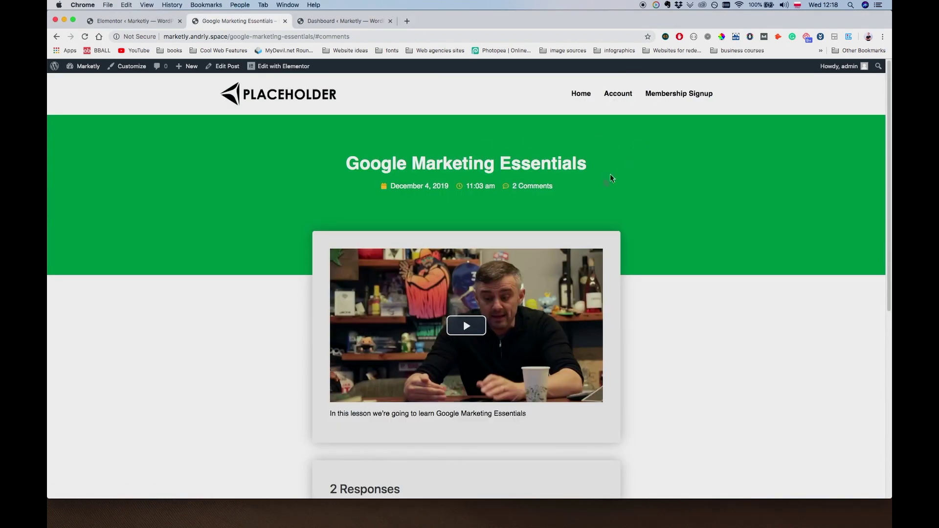
# Step: Open Elementor's Advanced settings and leave Load Font Awesome 4 Support set to Yes
pyautogui.click(327, 22)
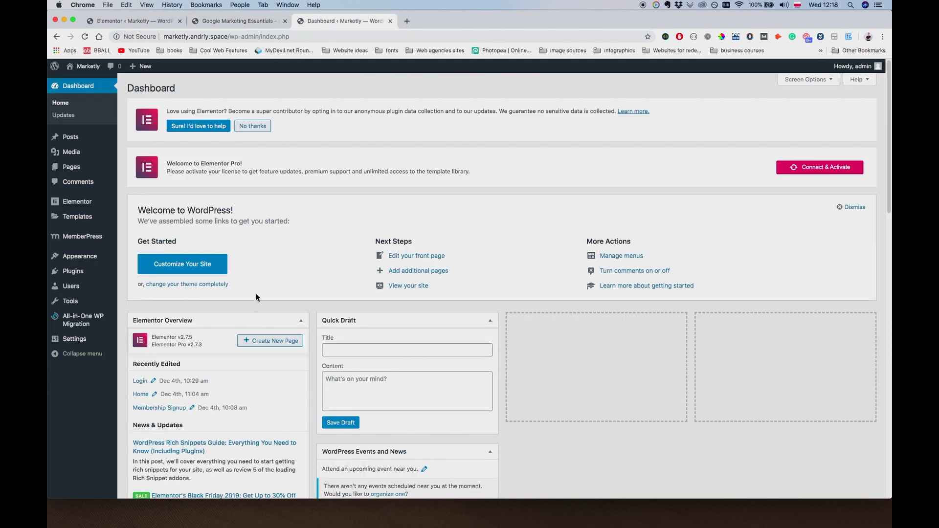
pyautogui.moveTo(81, 205)
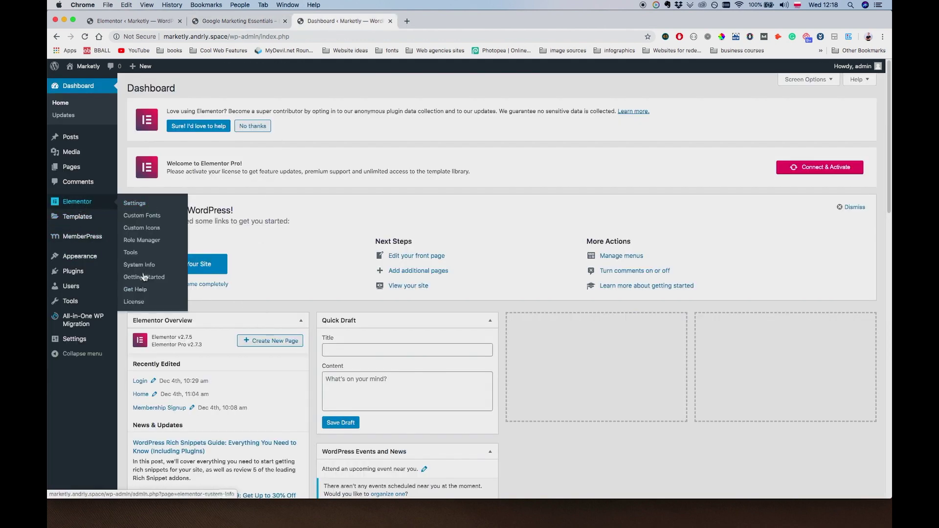
pyautogui.click(139, 203)
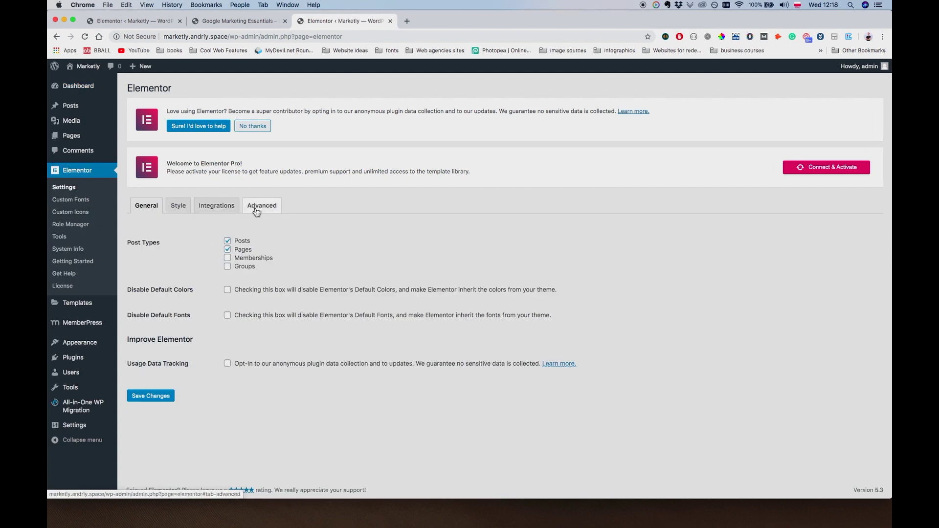
pyautogui.click(259, 206)
pyautogui.moveTo(157, 422); pyautogui.dragTo(195, 415)
pyautogui.click(160, 413)
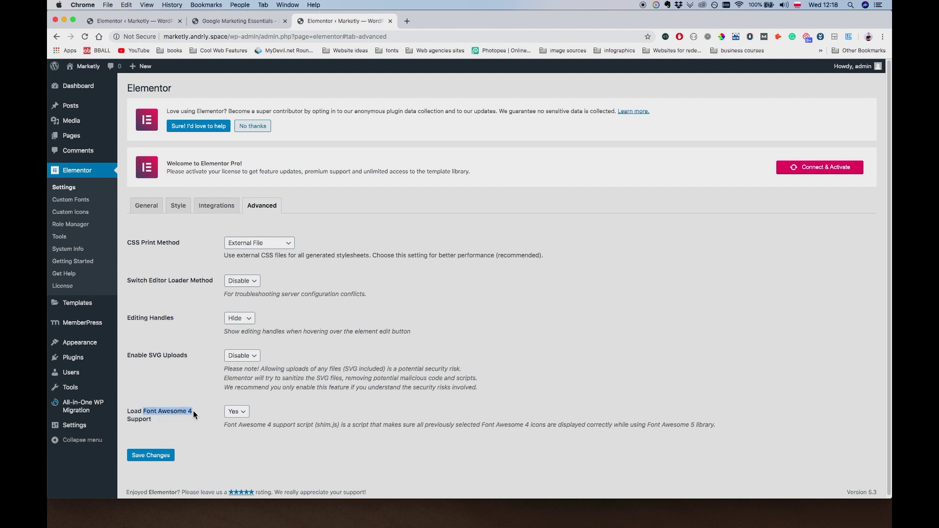
pyautogui.click(238, 413)
pyautogui.click(310, 423)
# Step: Reload the Google Marketing Essentials post, then return to the Elementor settings
pyautogui.click(259, 21)
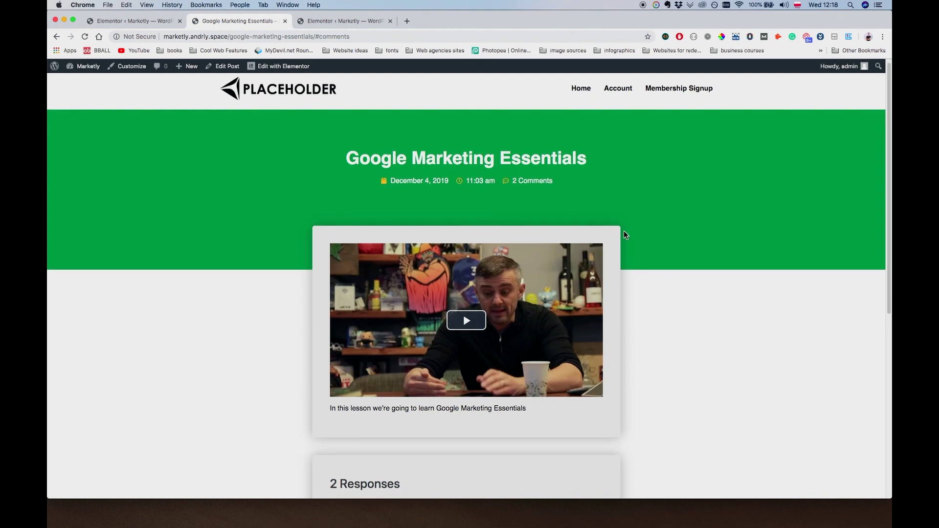
pyautogui.press('super+r')
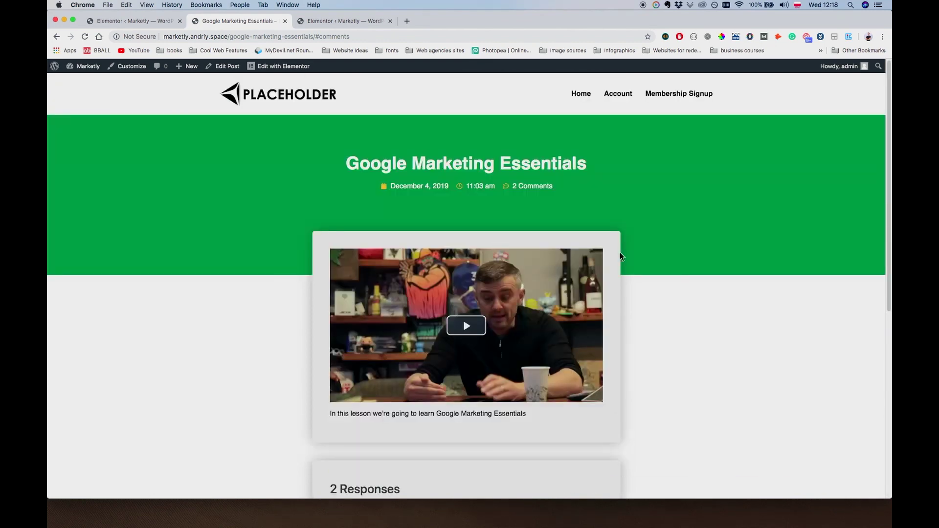
pyautogui.click(338, 22)
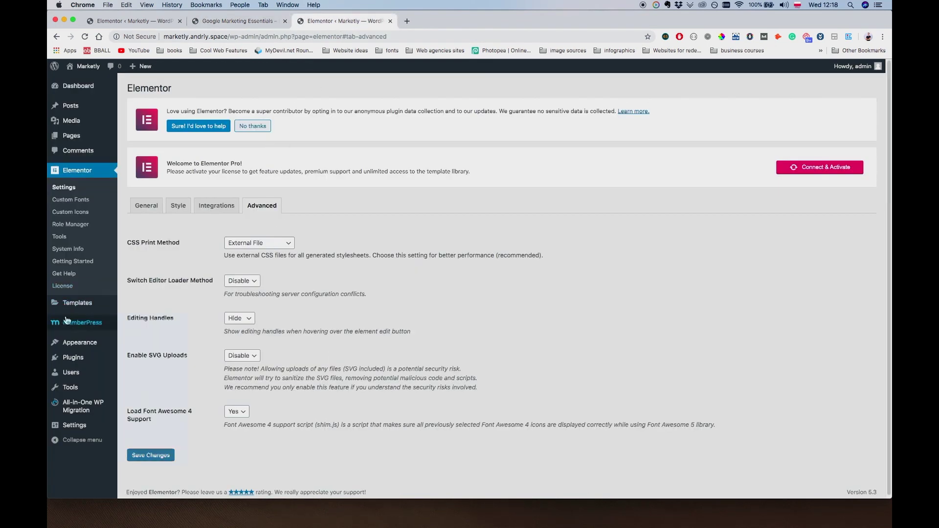
# Step: Find 'Post Duplicator' in the plugin directory, install it and activate it
pyautogui.moveTo(80, 364)
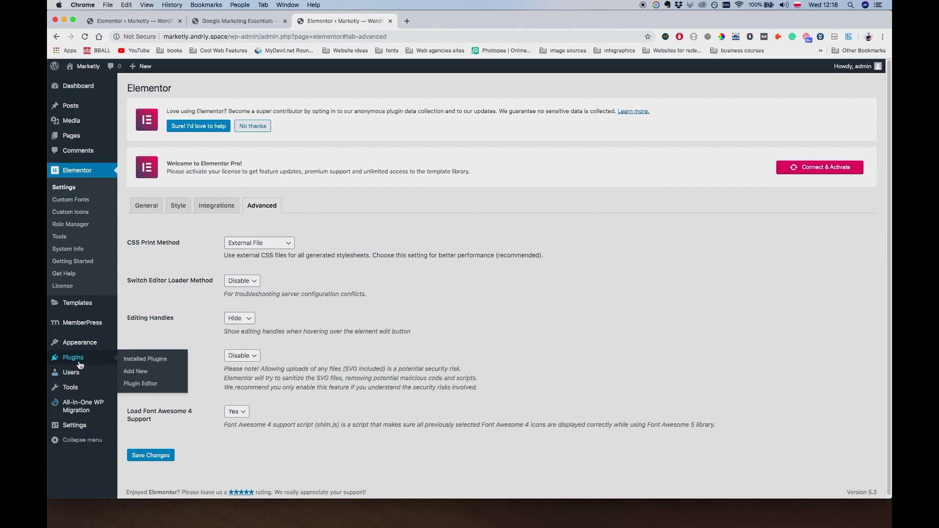
pyautogui.click(146, 374)
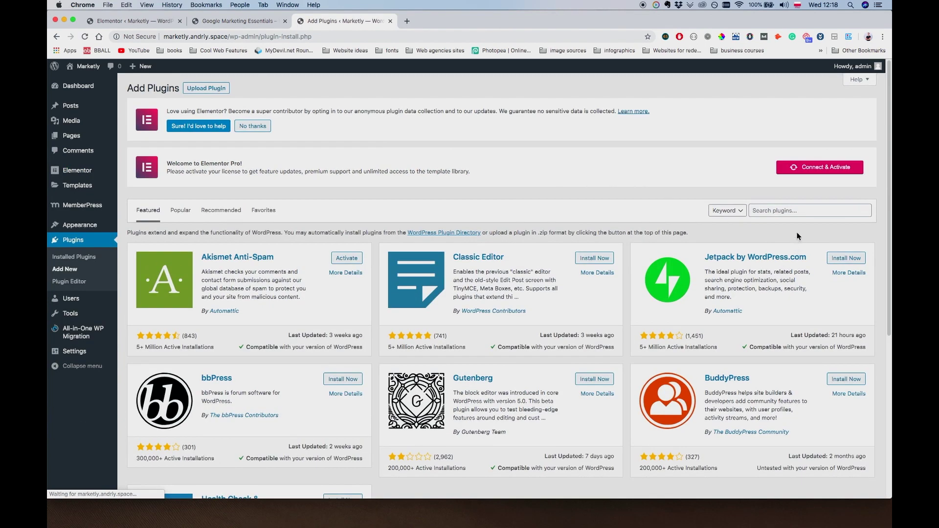
pyautogui.click(779, 211)
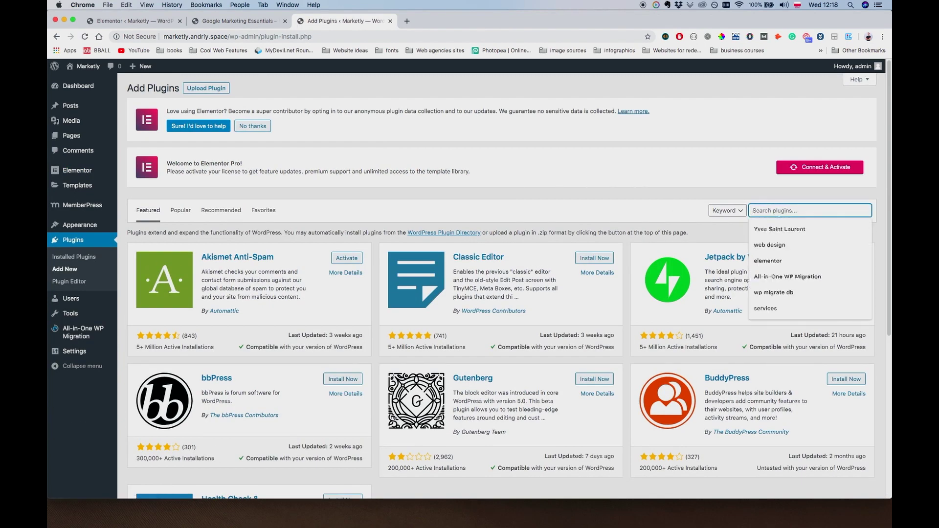
pyautogui.write('Post Duplicator')
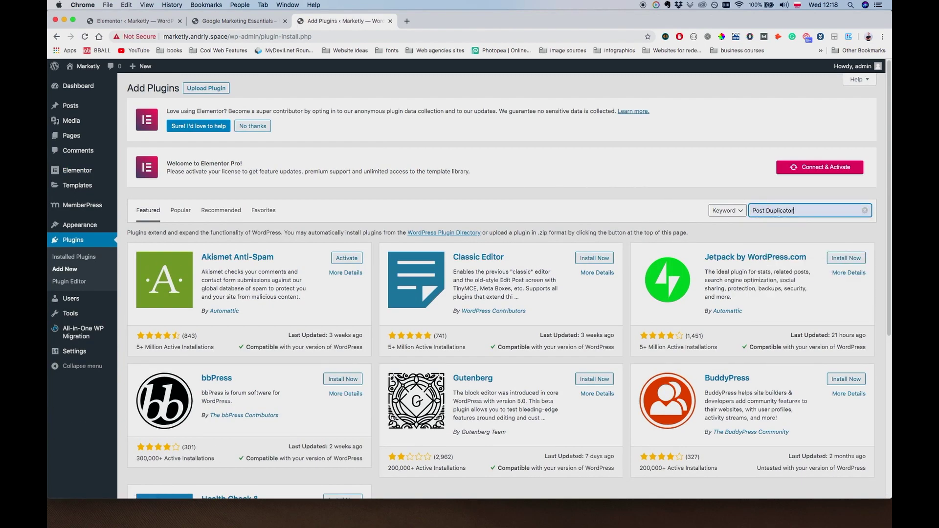
pyautogui.press('Return')
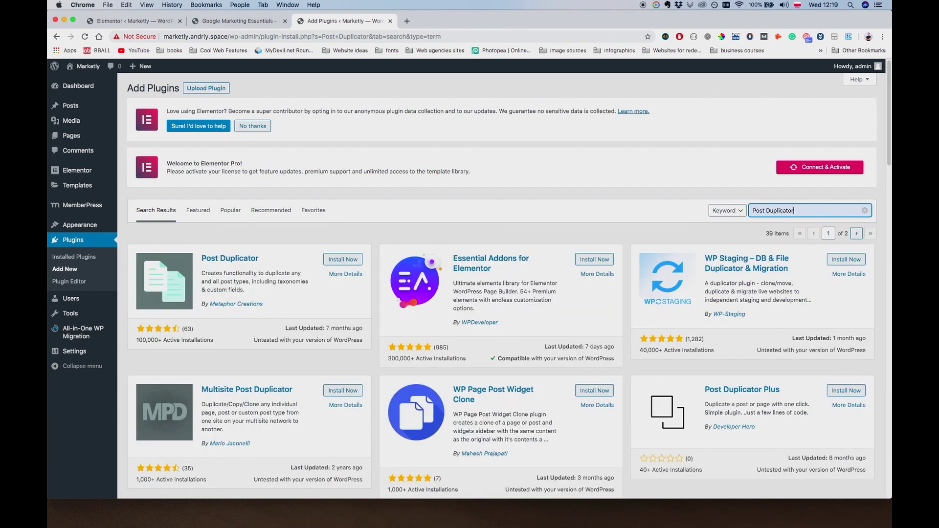
pyautogui.click(351, 262)
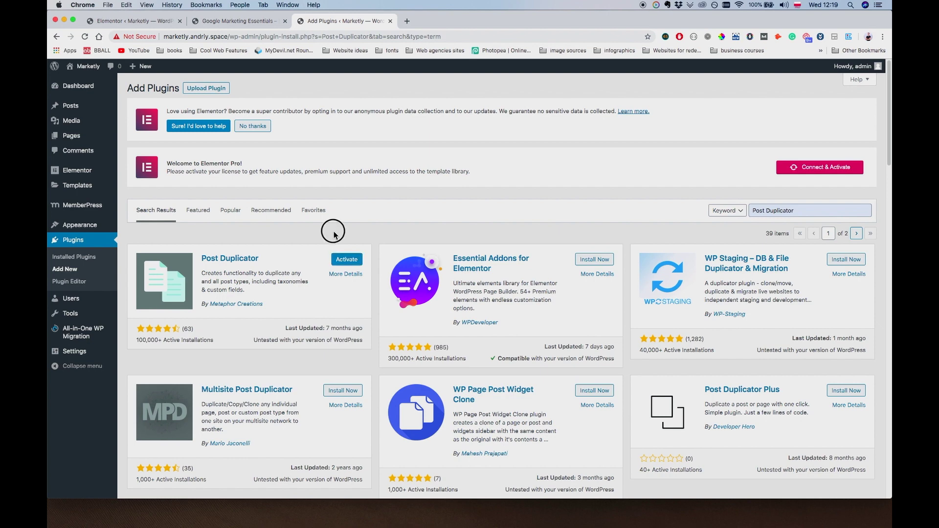
pyautogui.click(349, 263)
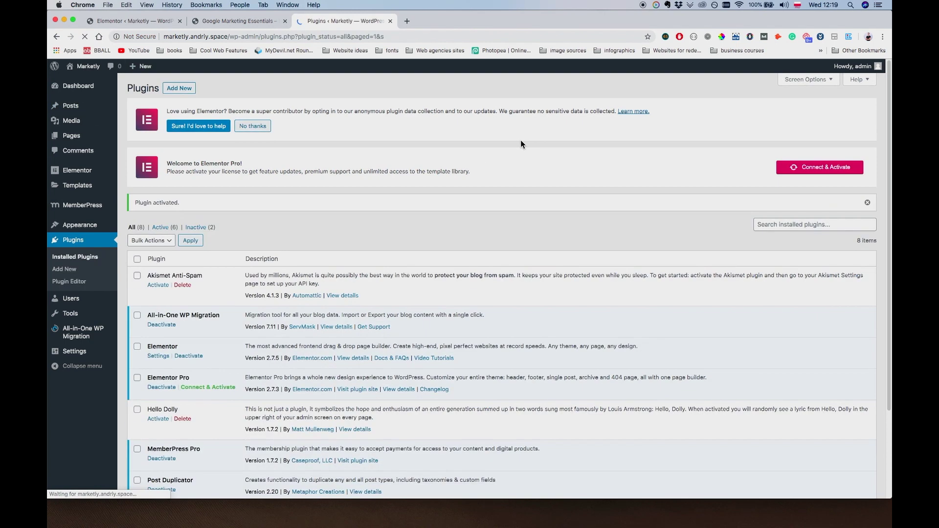
# Step: Duplicate the Google Marketing Essentials post and retitle the copy 'Twitter Marketing Essentials'
pyautogui.click(71, 106)
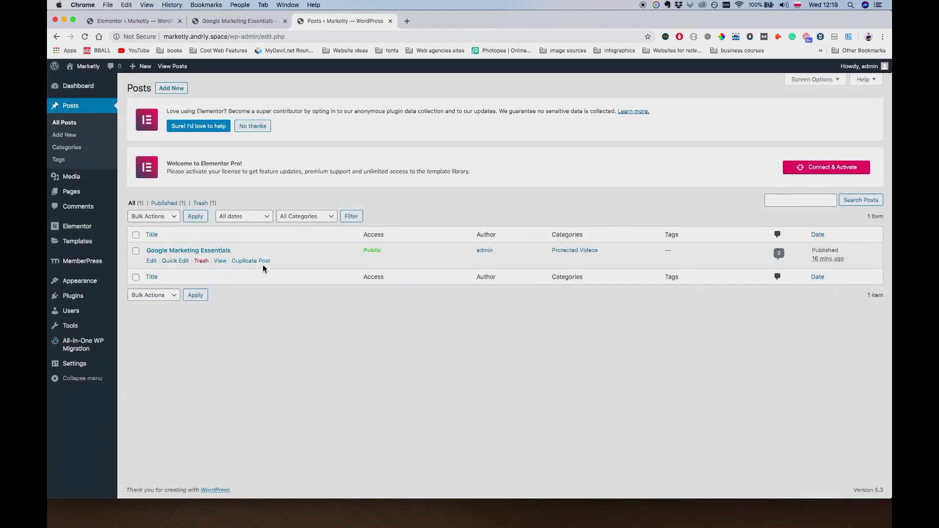
pyautogui.click(264, 266)
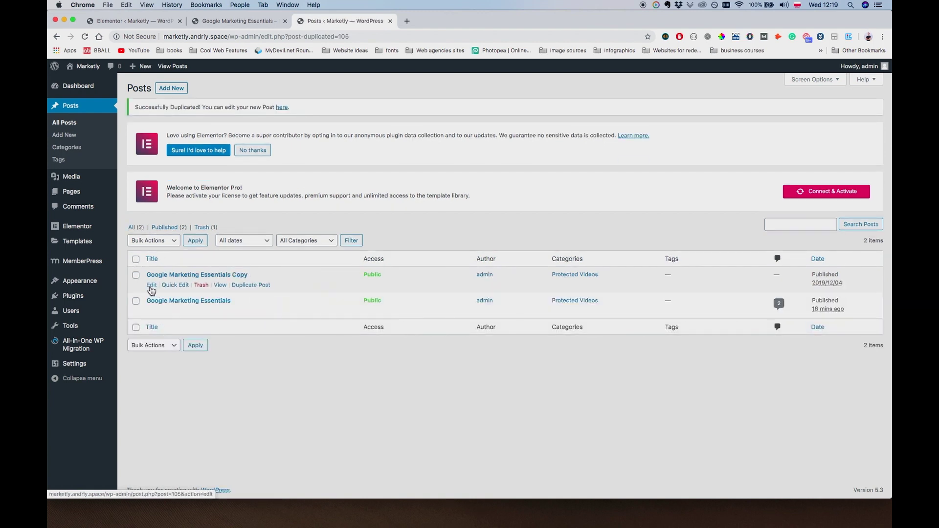
pyautogui.click(151, 285)
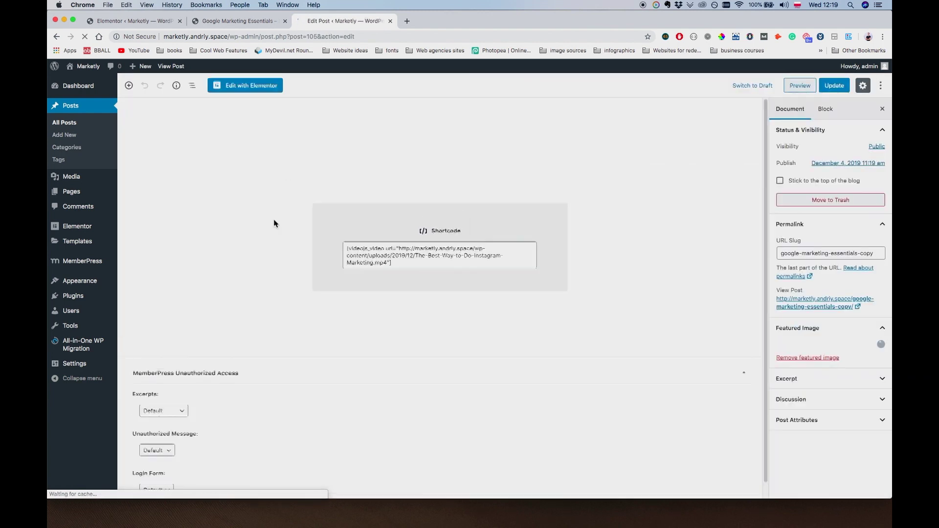
pyautogui.click(355, 151)
pyautogui.doubleClick(355, 150)
pyautogui.write('Twitter')
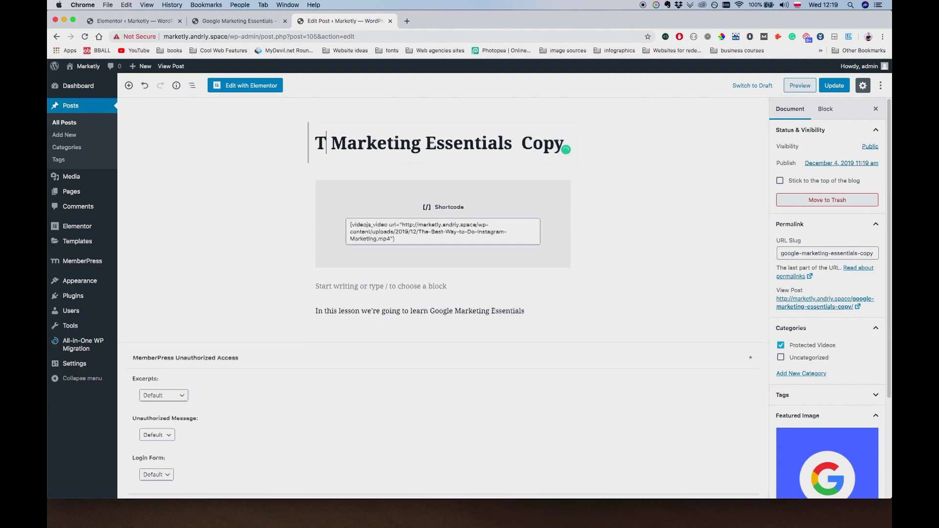
pyautogui.press('BackSpace')
pyautogui.press('BackSpace')
pyautogui.press('BackSpace')
pyautogui.press('BackSpace')
pyautogui.press('BackSpace')
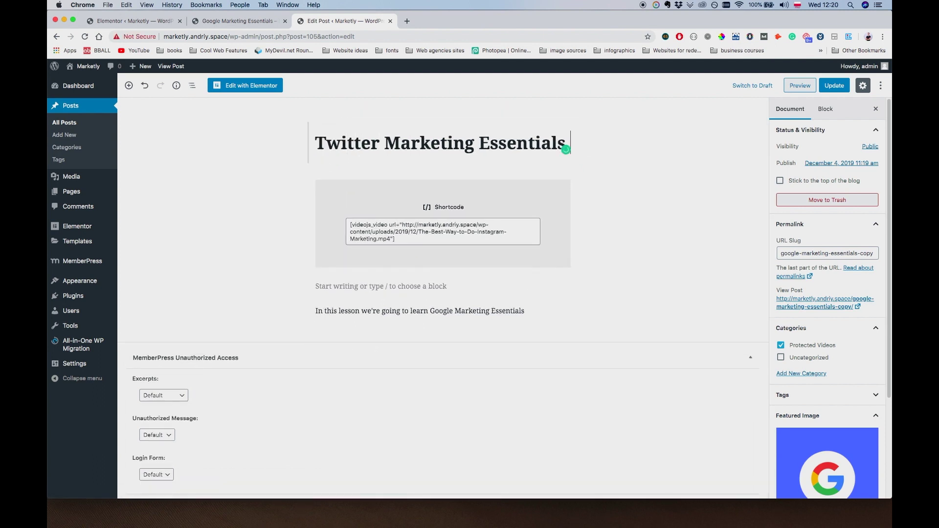
# Step: Change 'Google' to 'Twitter' in the post's lesson paragraph
pyautogui.doubleClick(441, 311)
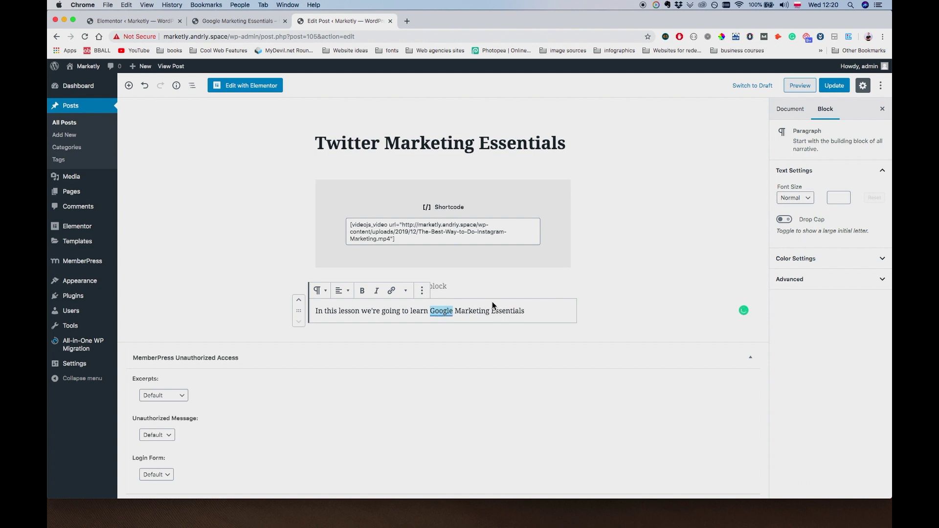
pyautogui.write('Twitter')
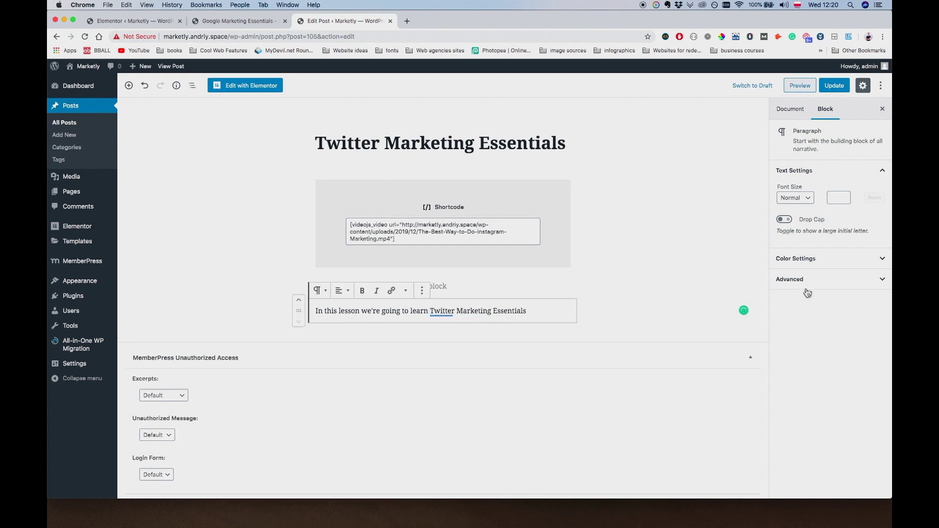
pyautogui.click(813, 279)
pyautogui.click(840, 275)
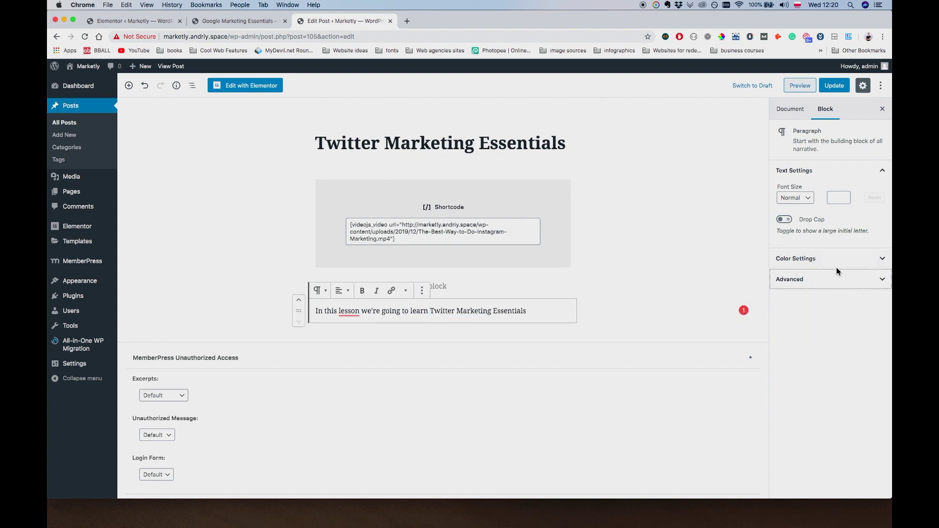
# Step: Set the Twitter image as the featured image and update the post
pyautogui.click(789, 109)
pyautogui.scroll(-3, 831, 415)
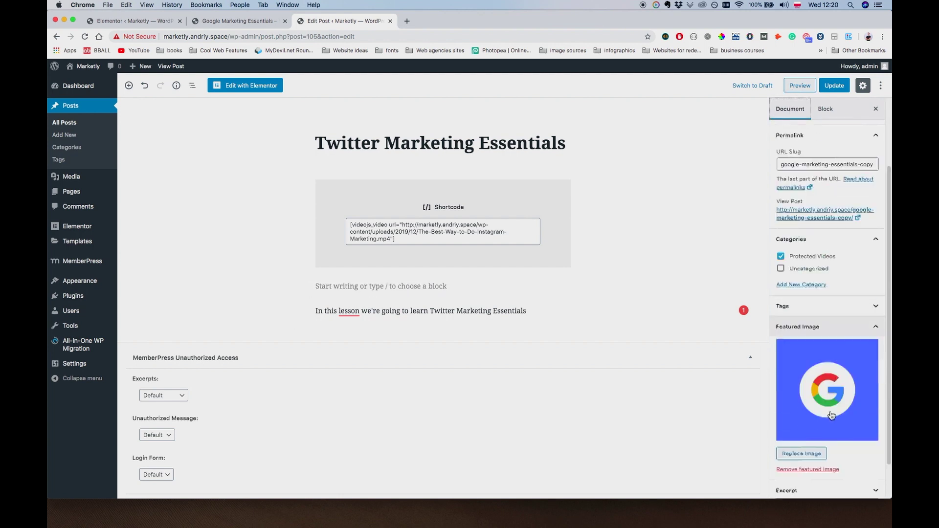
pyautogui.click(814, 455)
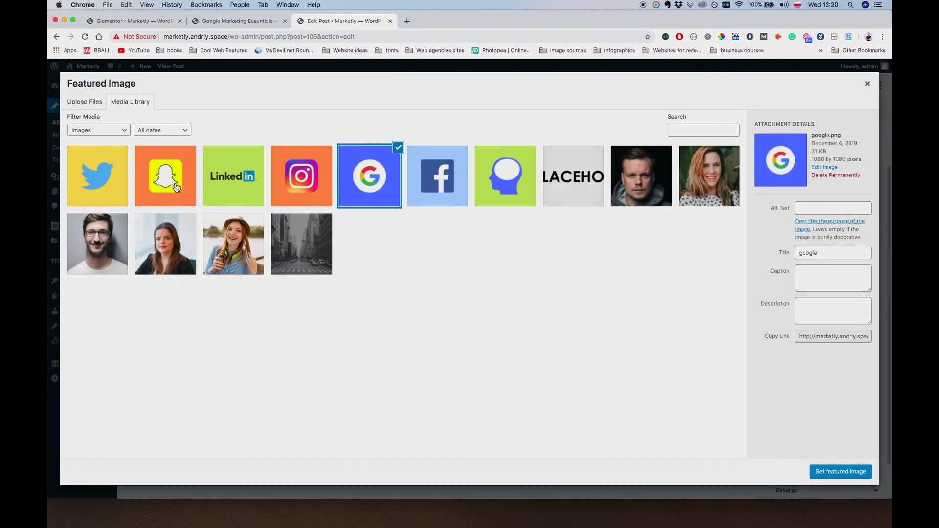
pyautogui.click(102, 181)
pyautogui.click(819, 470)
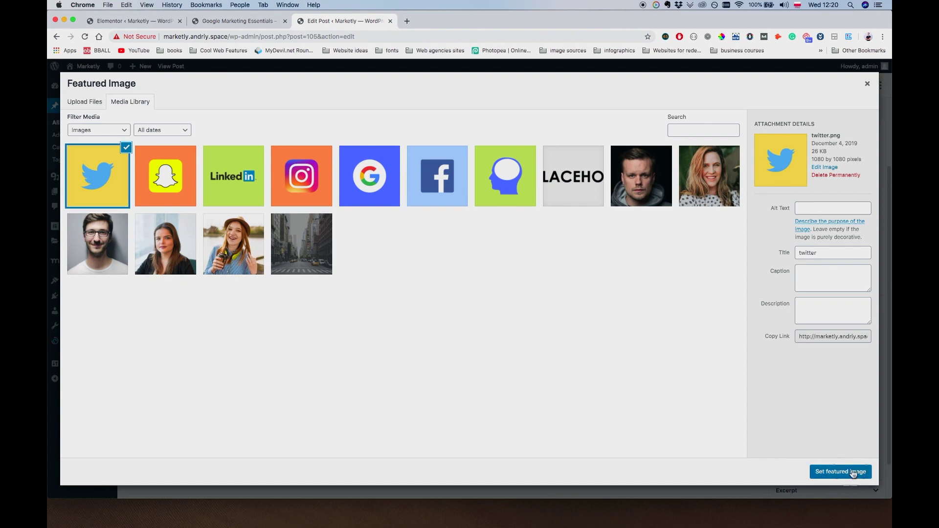
pyautogui.click(841, 85)
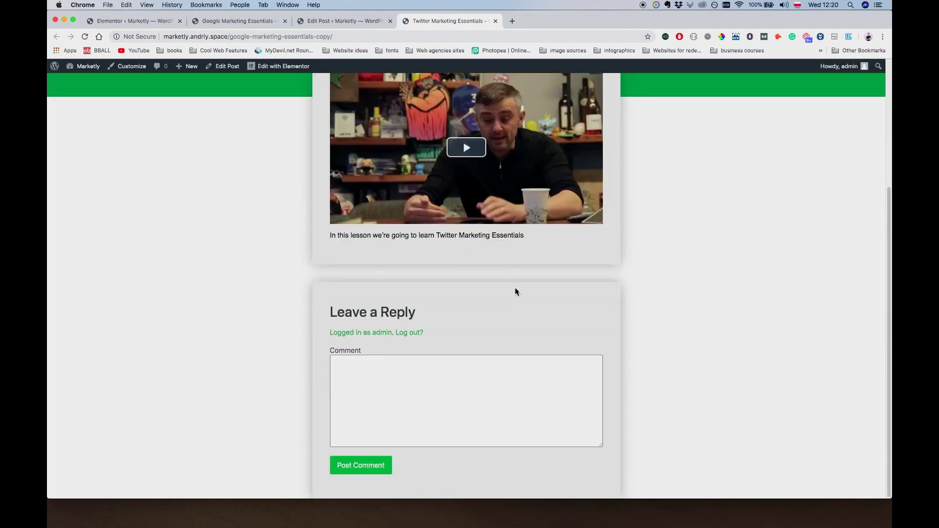
pyautogui.scroll(4, 516, 289)
pyautogui.press('super+w')
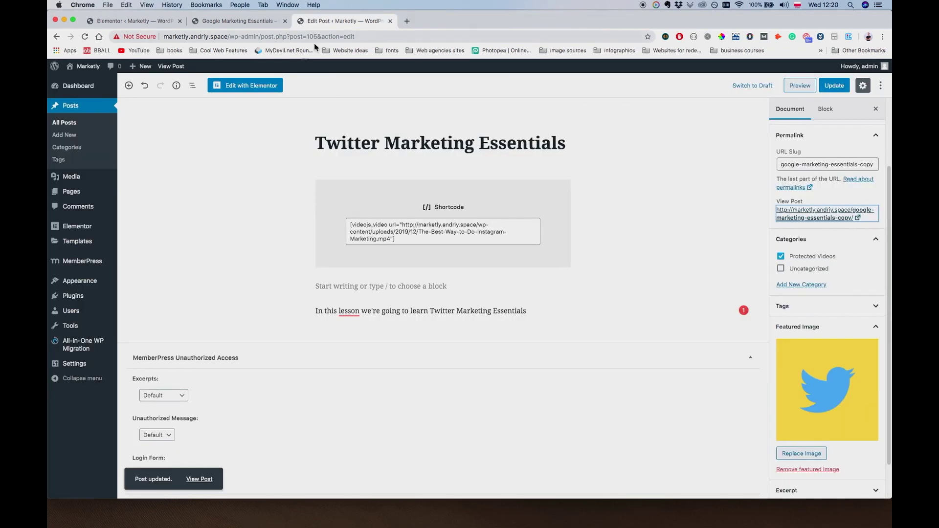
# Step: Duplicate the Twitter post and retitle the copy 'Snapchat Marketing Essentials'
pyautogui.scroll(2, 825, 175)
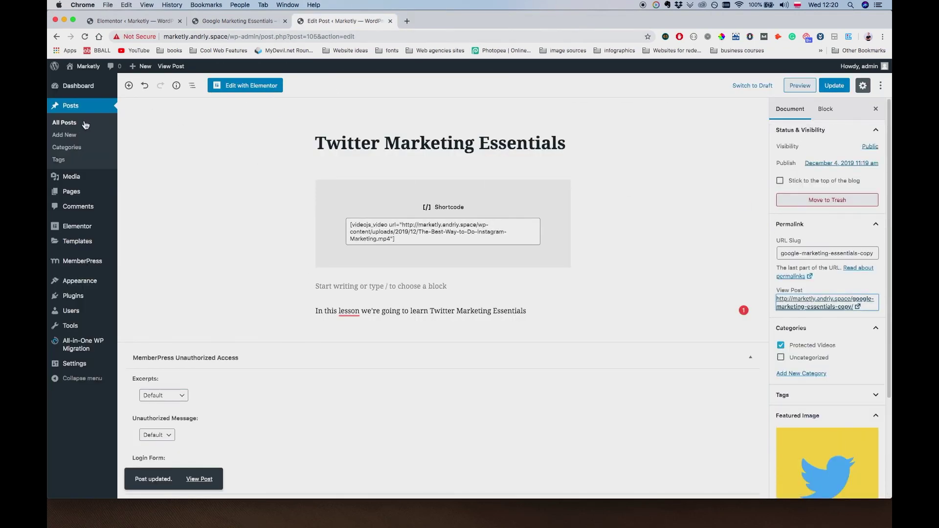
pyautogui.click(70, 125)
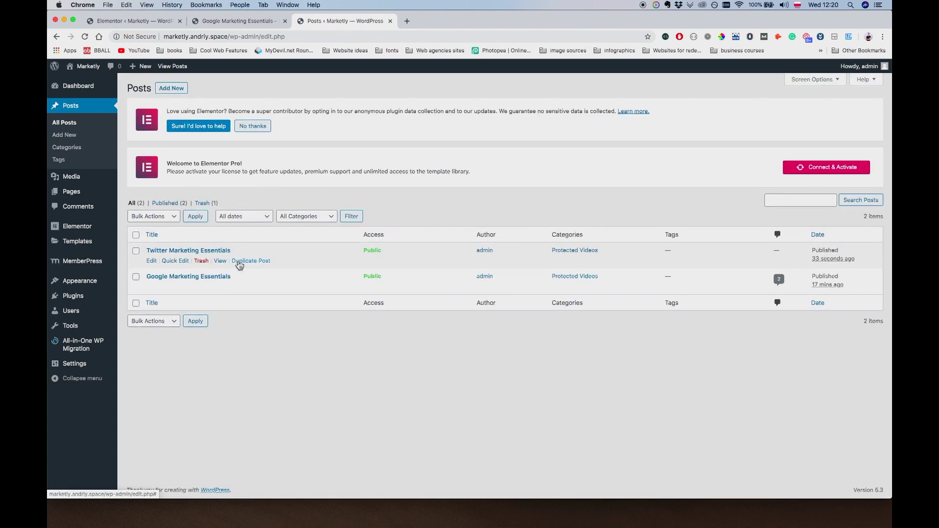
pyautogui.click(250, 263)
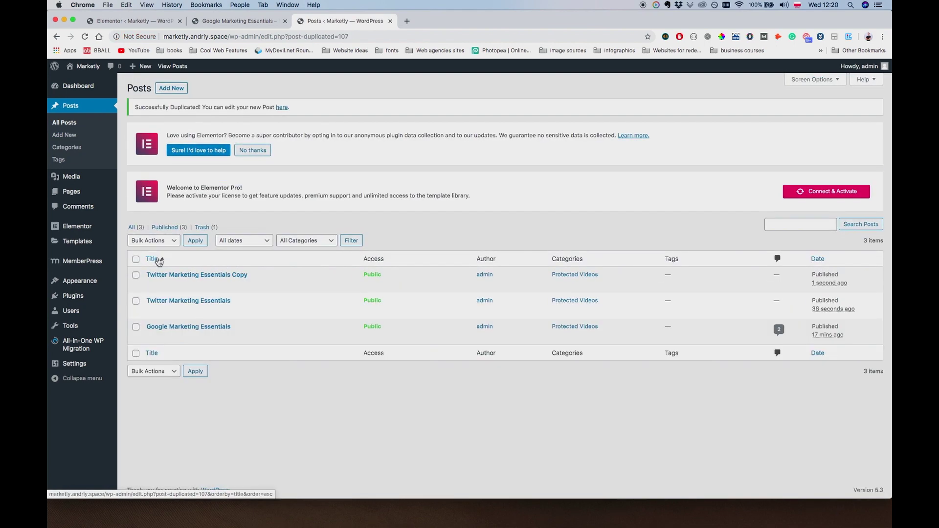
pyautogui.click(152, 286)
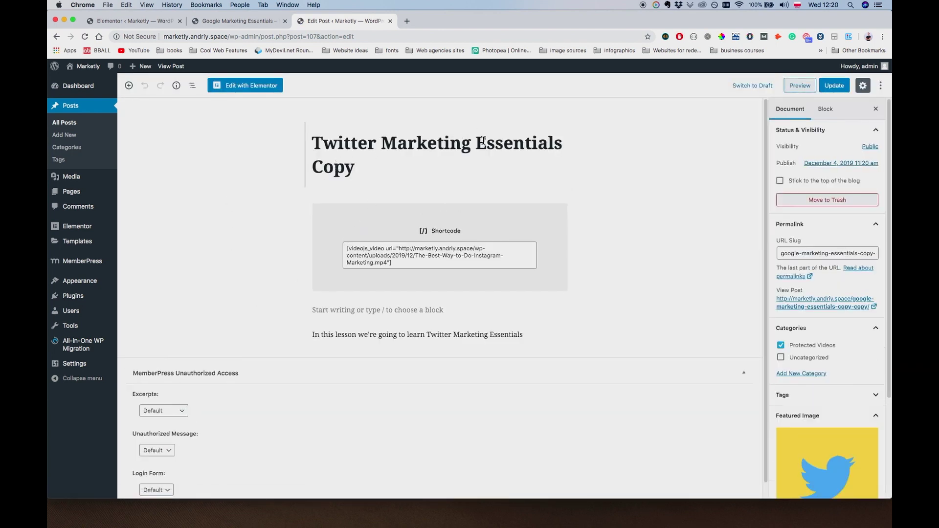
pyautogui.doubleClick(337, 171)
pyautogui.press('BackSpace')
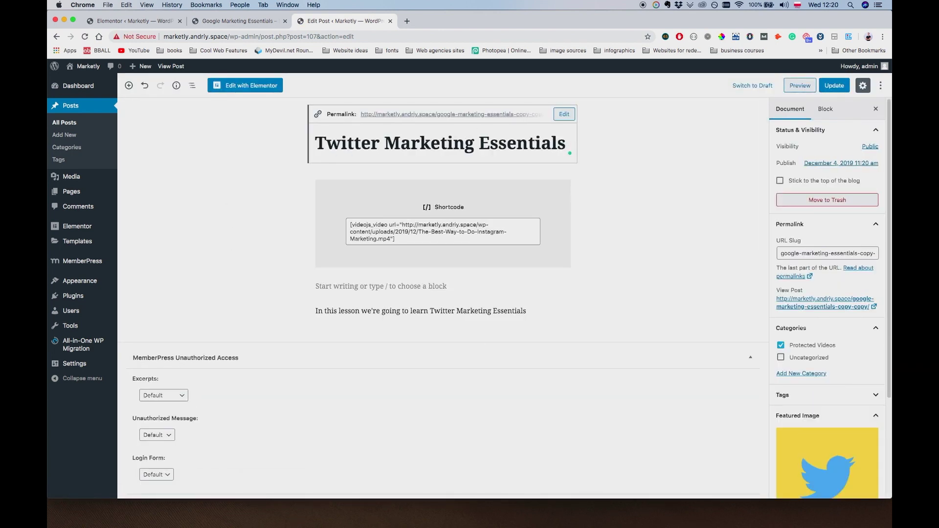
pyautogui.press('Delete')
pyautogui.press('Delete')
pyautogui.press('Delete')
pyautogui.press('Delete')
pyautogui.press('Delete')
pyautogui.press('Delete')
pyautogui.press('Delete')
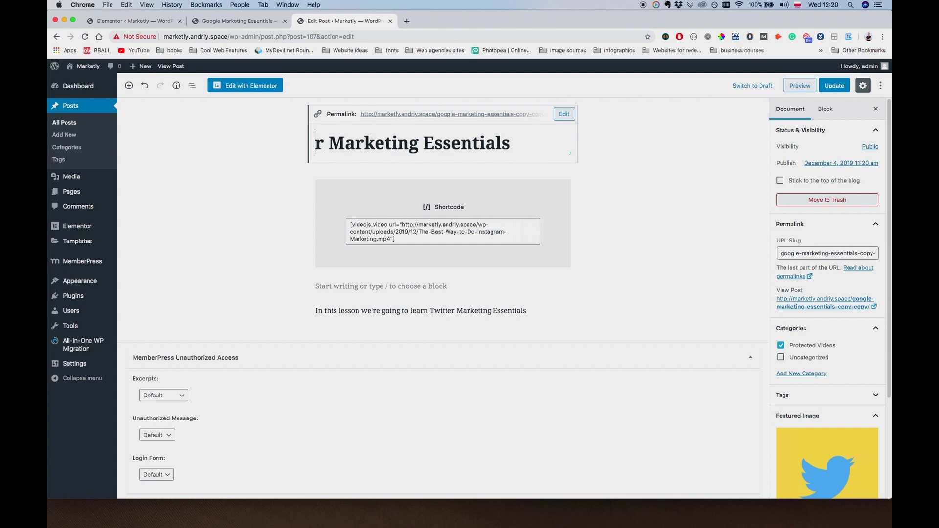
pyautogui.write('Snapcha')
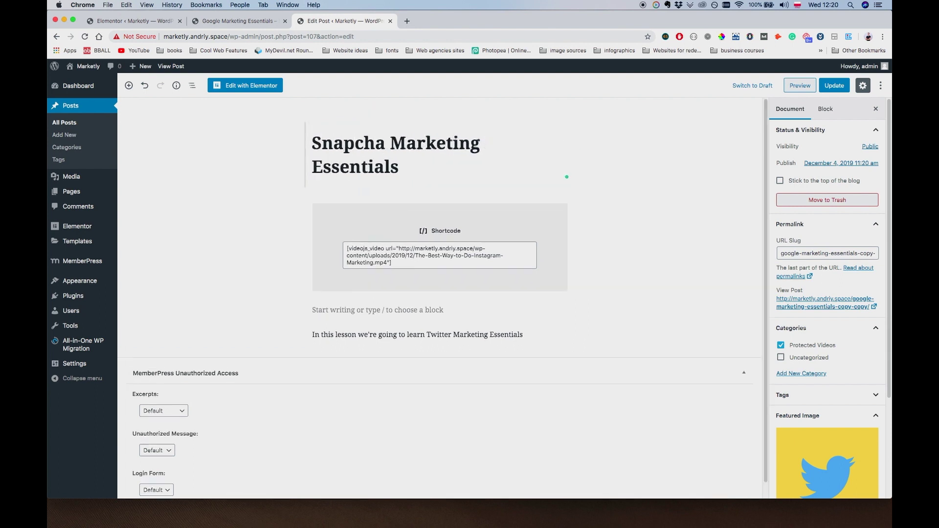
pyautogui.write('t')
# Step: Change the paragraph to Snapchat, set the Snapchat featured image, and update
pyautogui.doubleClick(439, 335)
pyautogui.write('S')
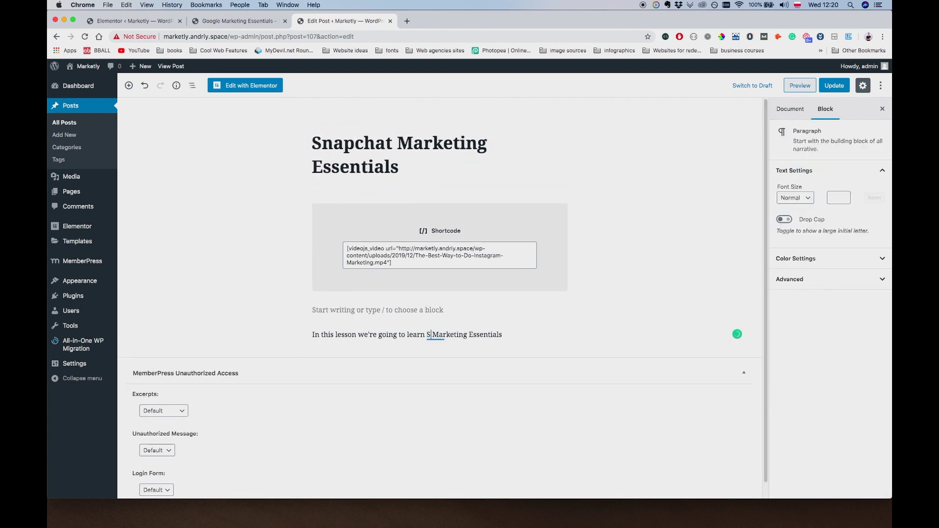
pyautogui.write('napchat')
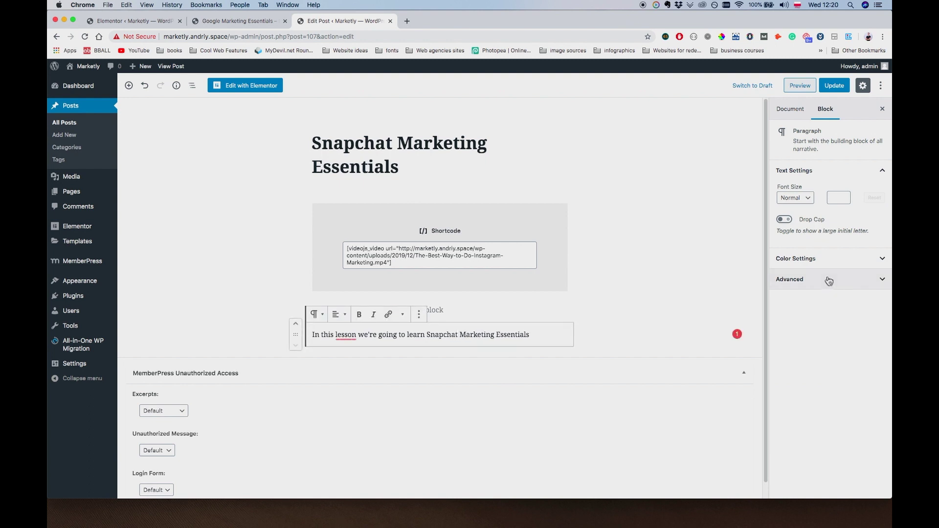
pyautogui.click(836, 331)
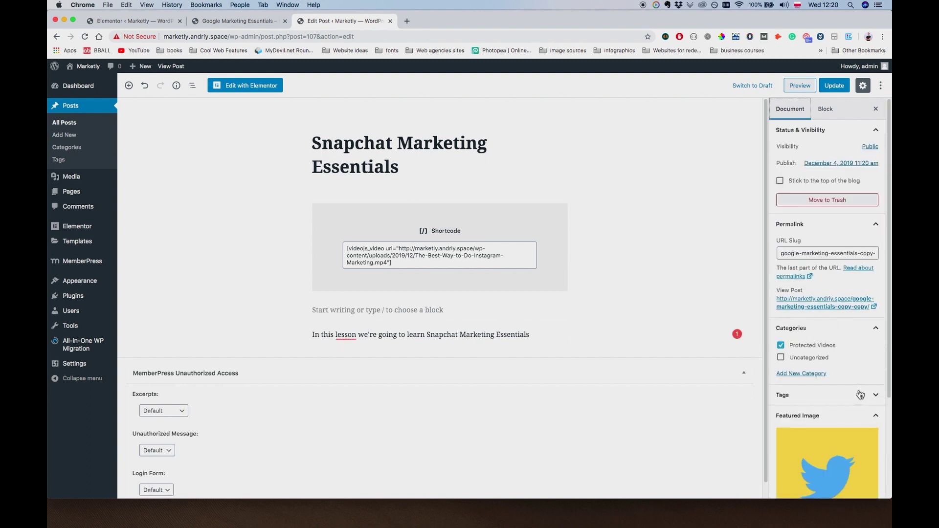
pyautogui.scroll(-3, 859, 394)
pyautogui.click(807, 428)
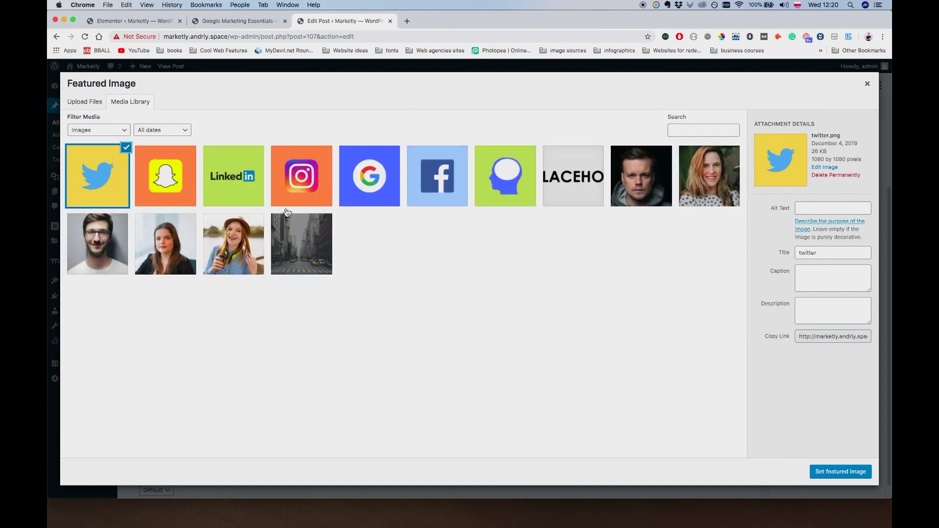
pyautogui.click(169, 178)
pyautogui.click(838, 473)
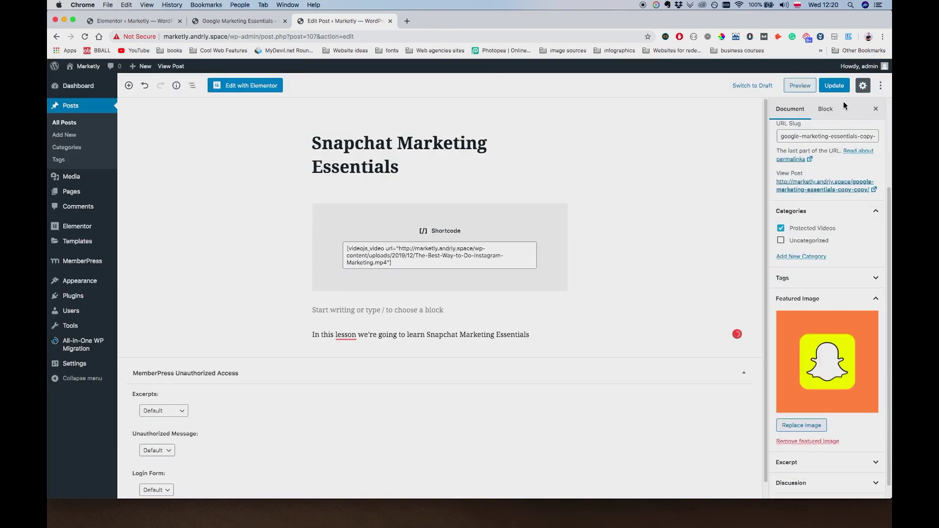
pyautogui.click(835, 85)
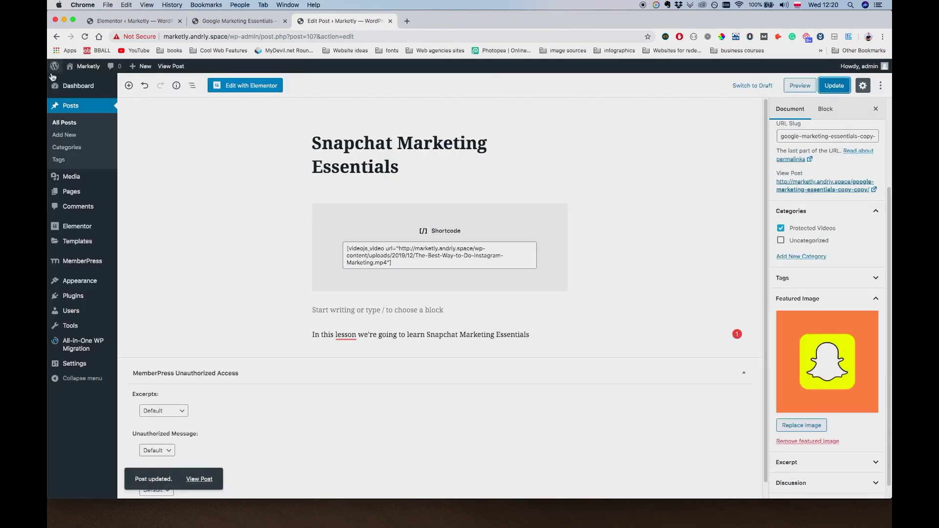
# Step: Back in All Posts, duplicate the Snapchat Marketing Essentials post
pyautogui.click(64, 122)
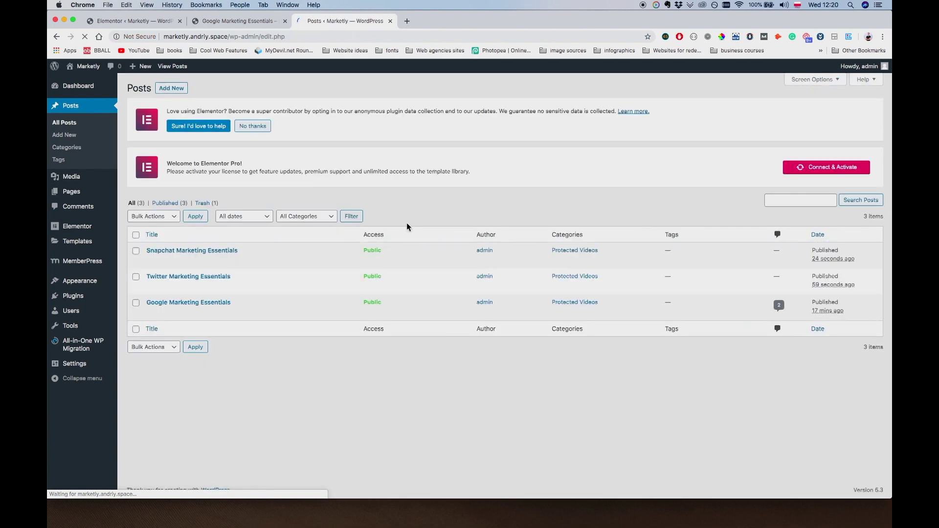
pyautogui.moveTo(220, 254)
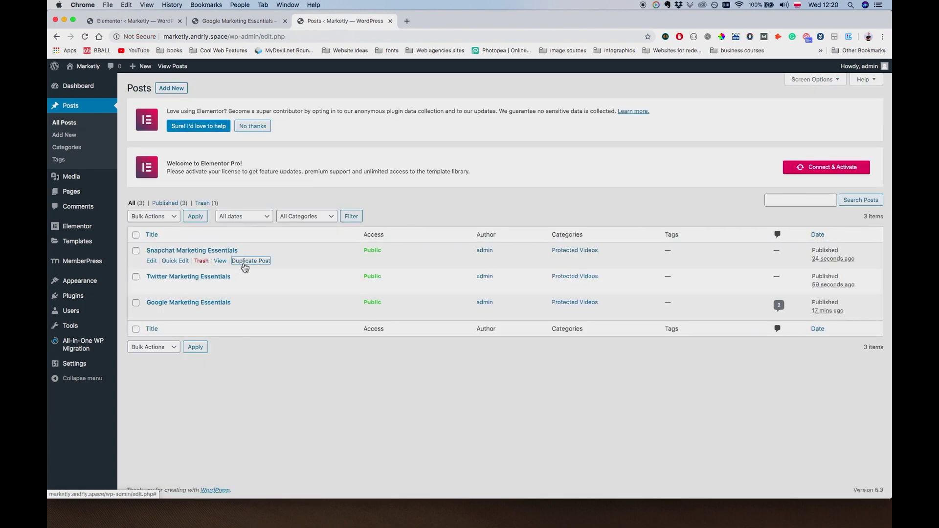
pyautogui.click(244, 263)
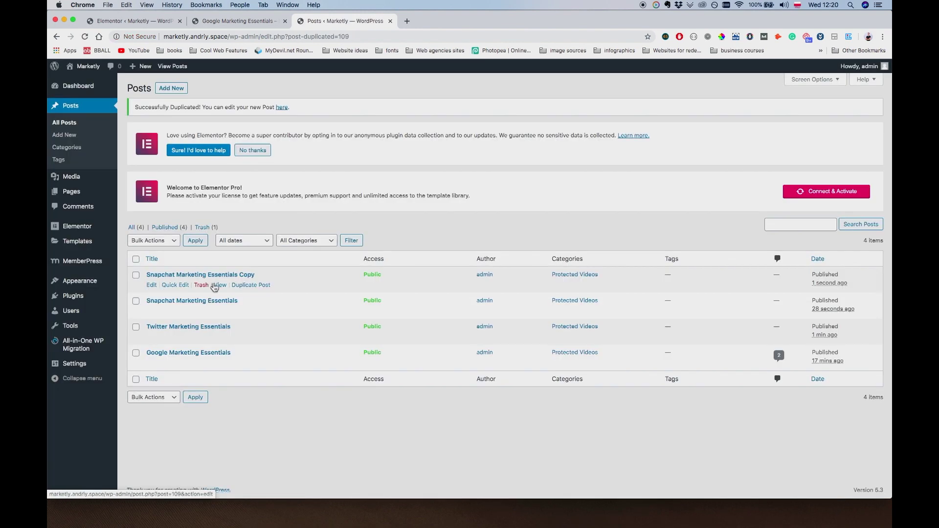
# Step: Rename the Snapchat copy's title and lesson sentence to LinkedIn Marketing Essentials
pyautogui.click(151, 285)
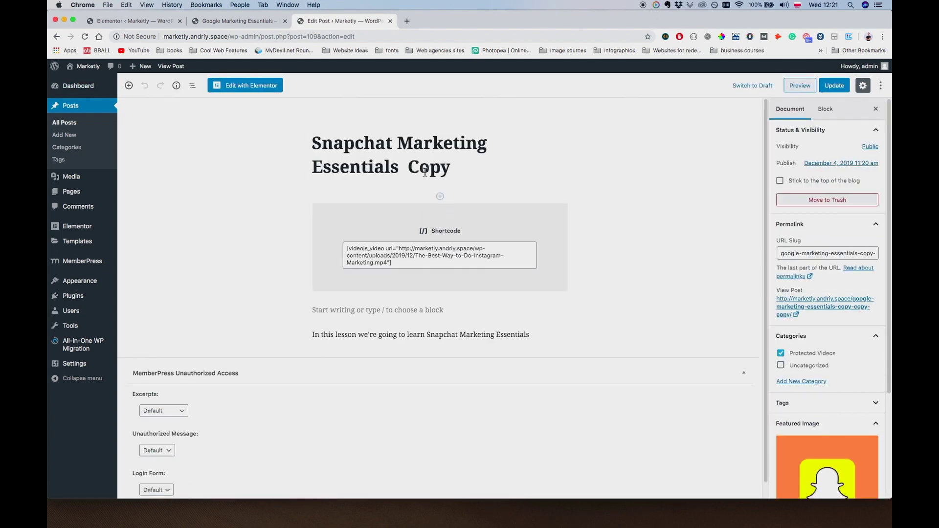
pyautogui.click(424, 171)
pyautogui.doubleClick(350, 143)
pyautogui.write('Link')
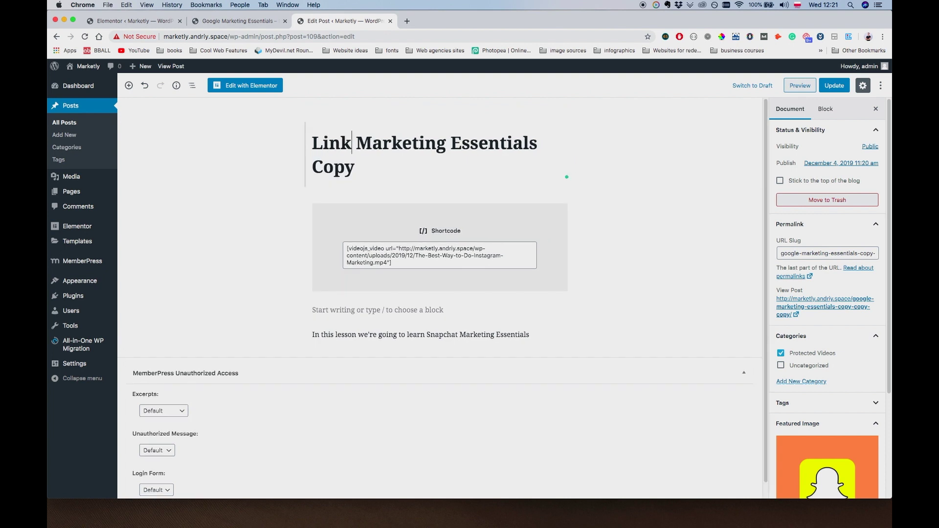
pyautogui.write('edIn')
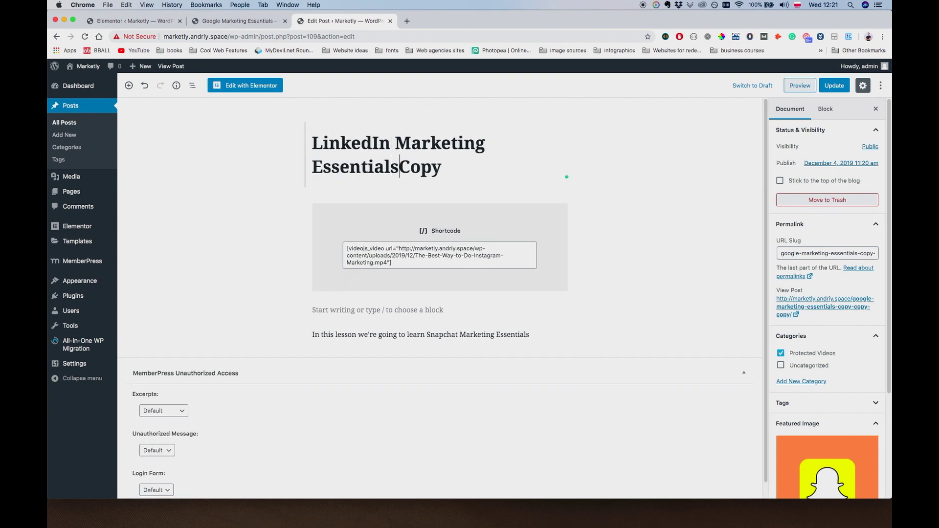
pyautogui.press('Delete')
pyautogui.press('Delete')
pyautogui.press('Delete')
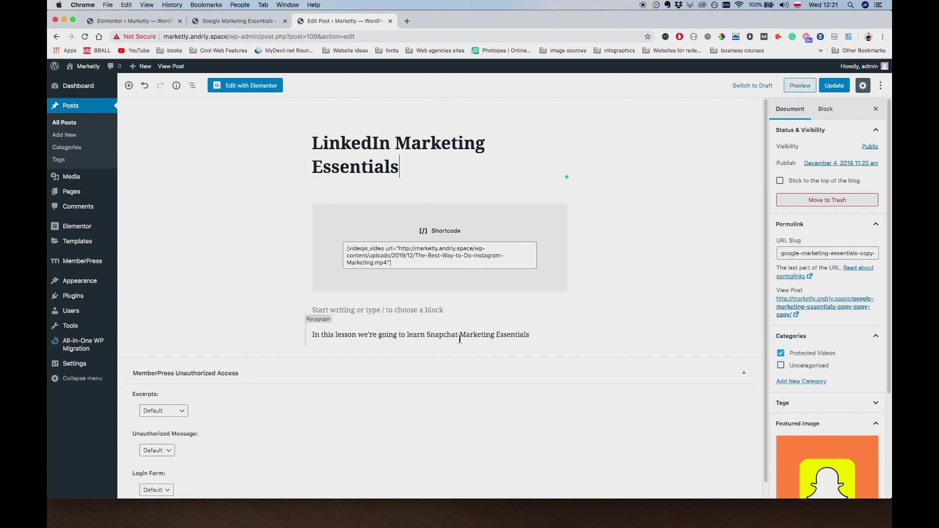
pyautogui.doubleClick(442, 336)
pyautogui.write('LinkedIn')
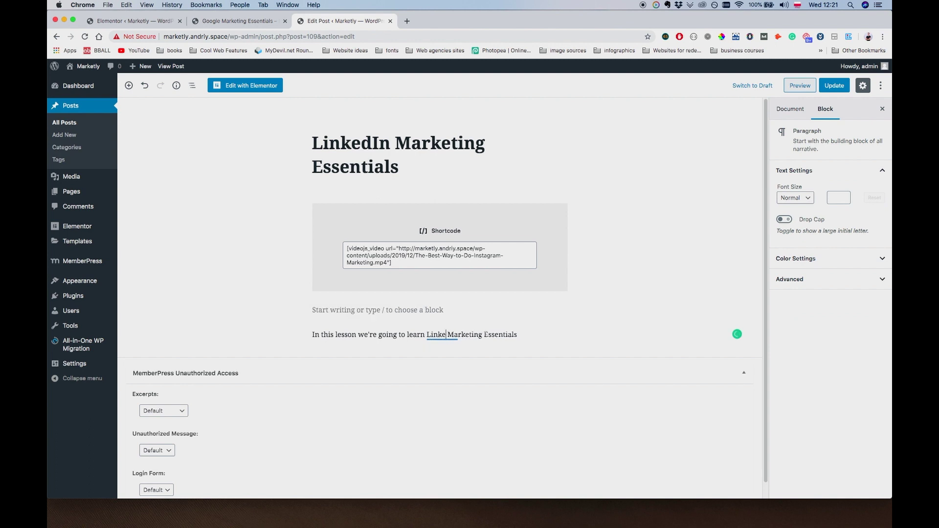
# Step: Set the LinkedIn image as featured image, update, and return to All Posts
pyautogui.click(789, 108)
pyautogui.scroll(-5, 831, 371)
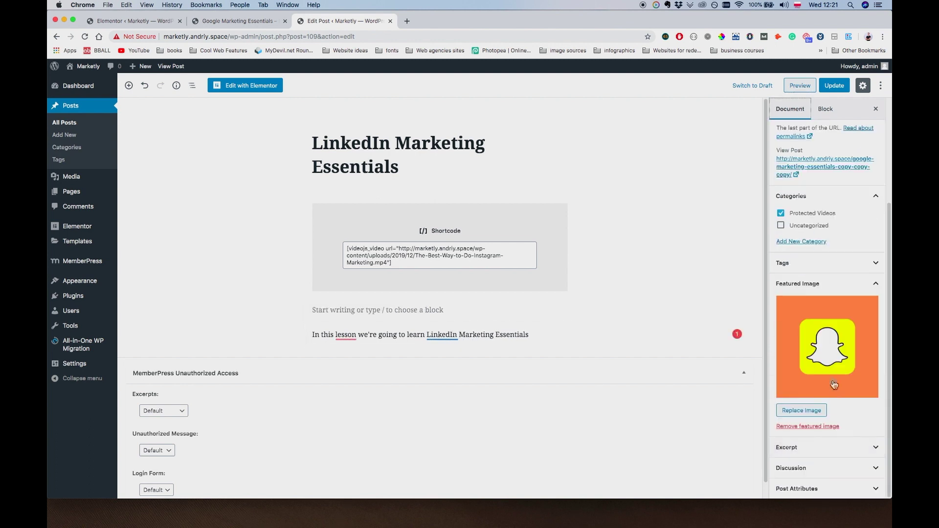
pyautogui.click(803, 411)
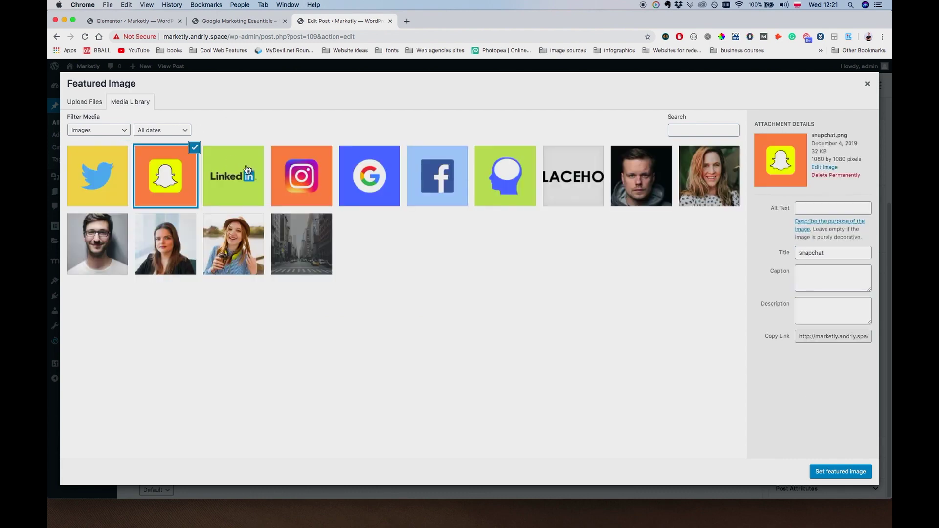
pyautogui.click(231, 163)
pyautogui.click(840, 472)
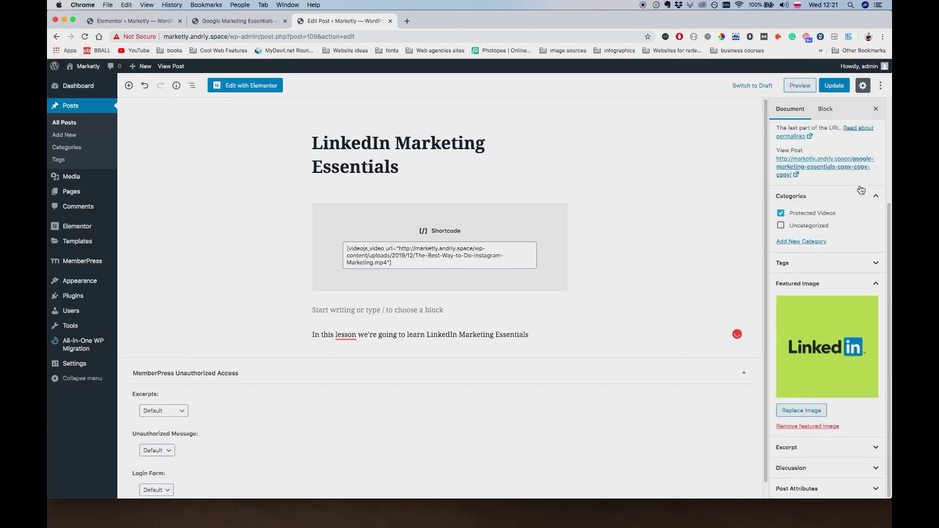
pyautogui.click(834, 86)
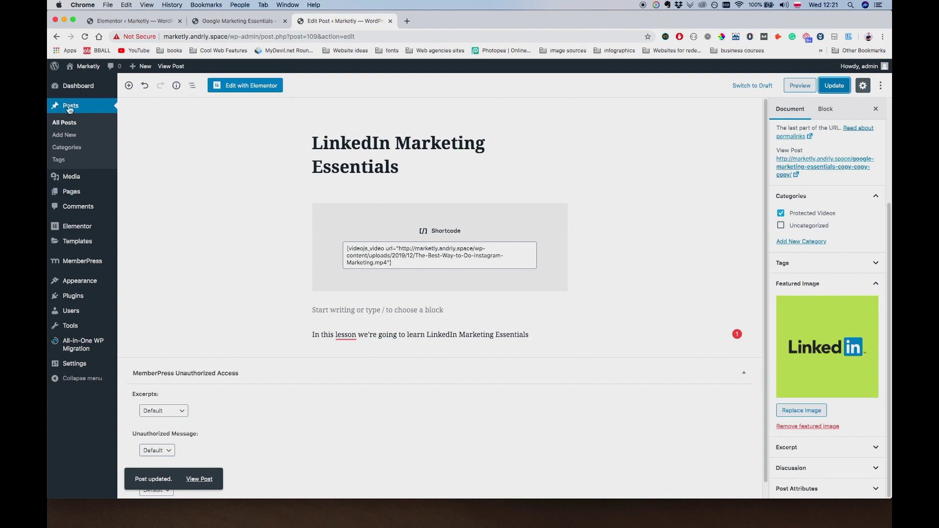
pyautogui.click(64, 123)
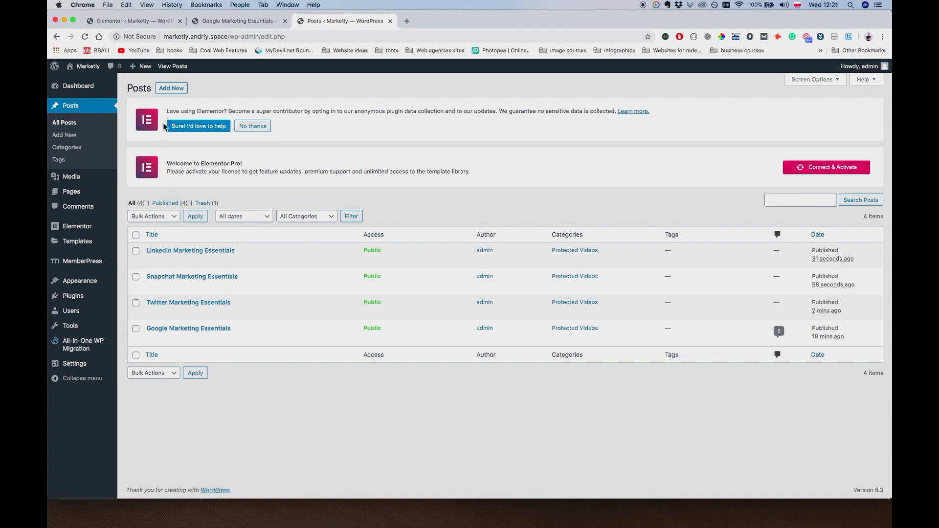
# Step: Duplicate the LinkedIn post and retitle the copy 'Instagram Marketing Essentials'
pyautogui.moveTo(227, 268)
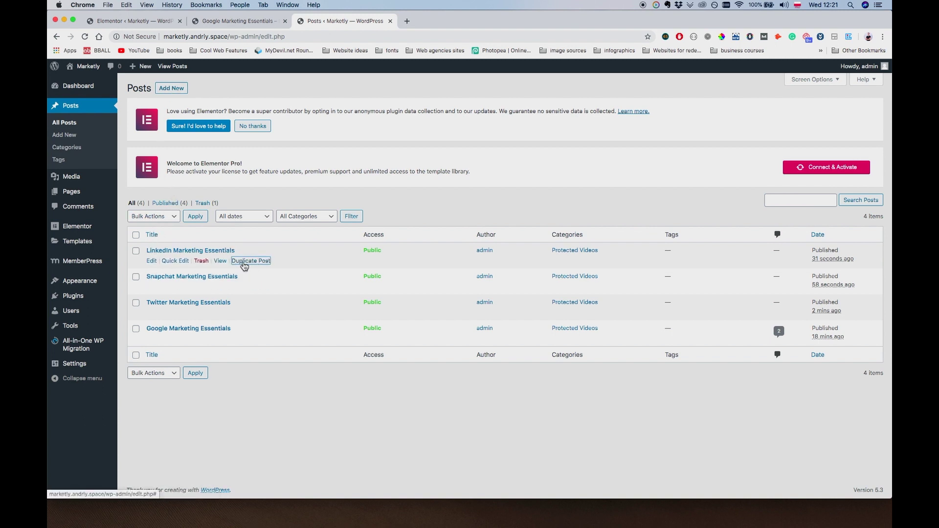
pyautogui.click(241, 262)
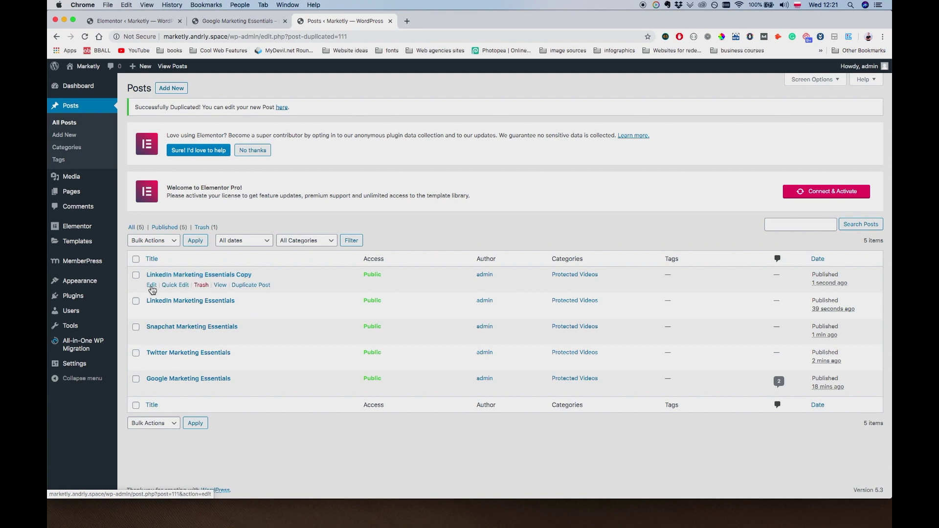
pyautogui.click(151, 284)
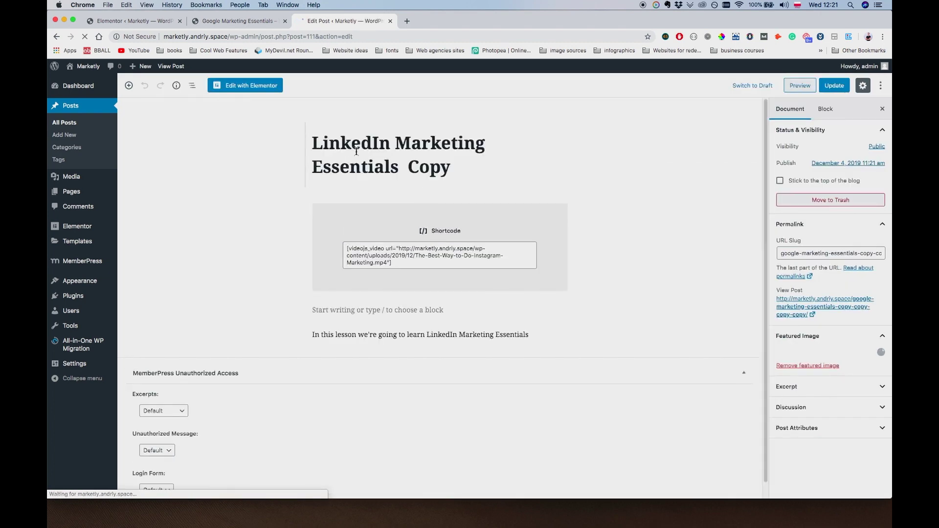
pyautogui.doubleClick(368, 144)
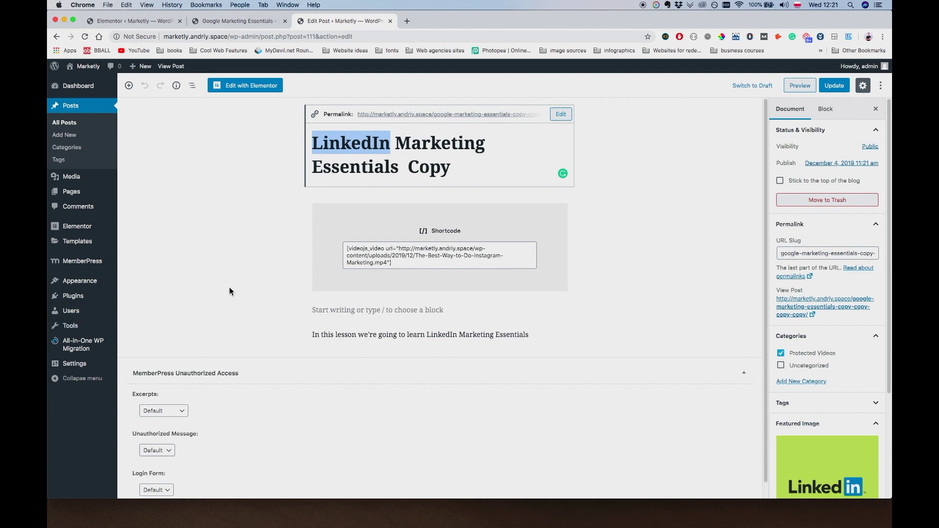
pyautogui.write('Instagra')
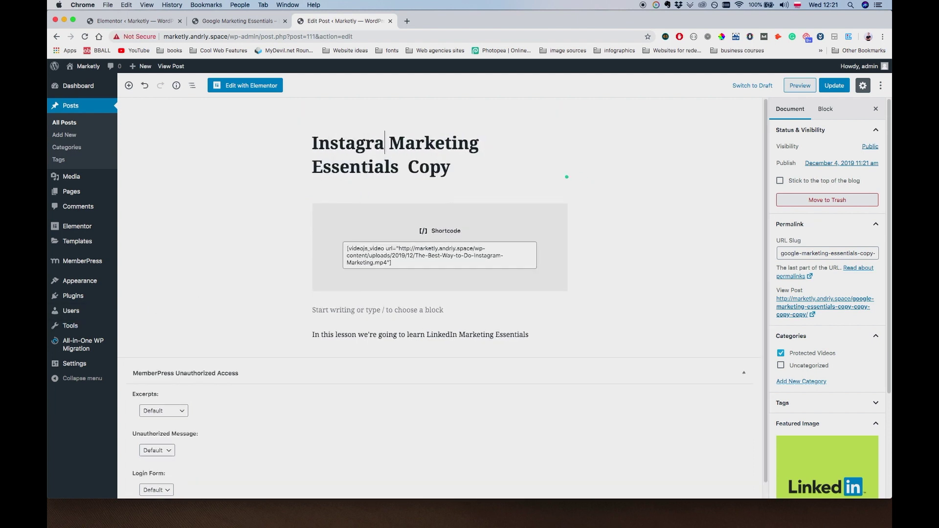
pyautogui.write('m')
pyautogui.click(404, 166)
pyautogui.press('Delete')
pyautogui.press('Delete')
pyautogui.press('Delete')
pyautogui.press('Delete')
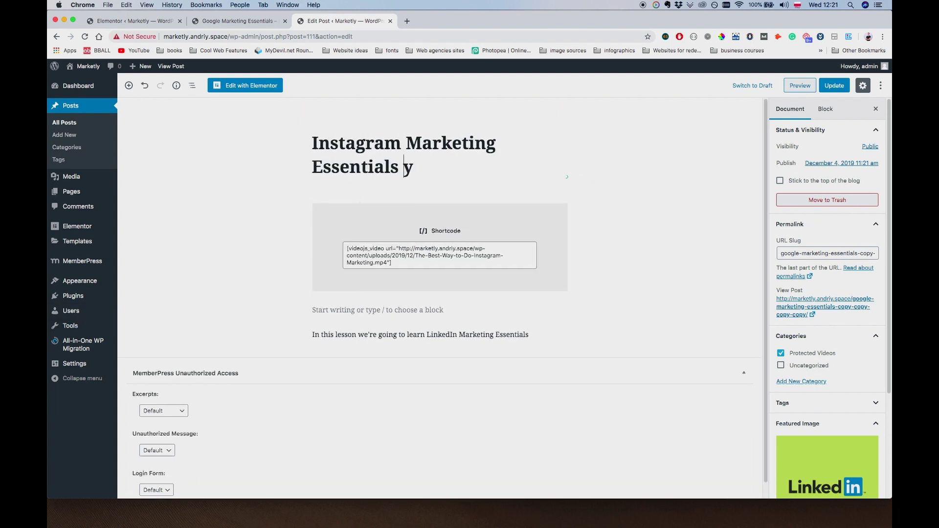
pyautogui.press('BackSpace')
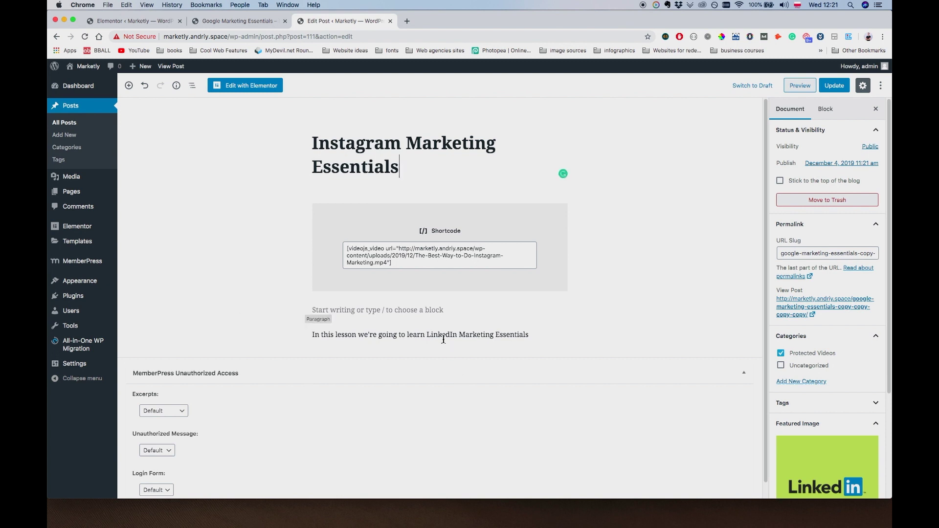
pyautogui.doubleClick(441, 335)
pyautogui.write('Instagram')
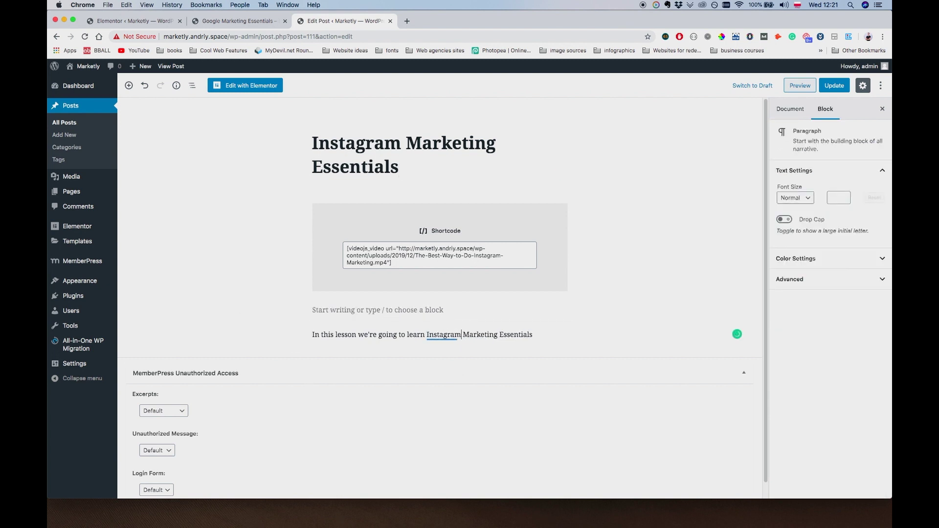
# Step: Set the Instagram logo as featured image, update, and return to All Posts
pyautogui.click(791, 109)
pyautogui.scroll(-4, 820, 409)
pyautogui.click(819, 409)
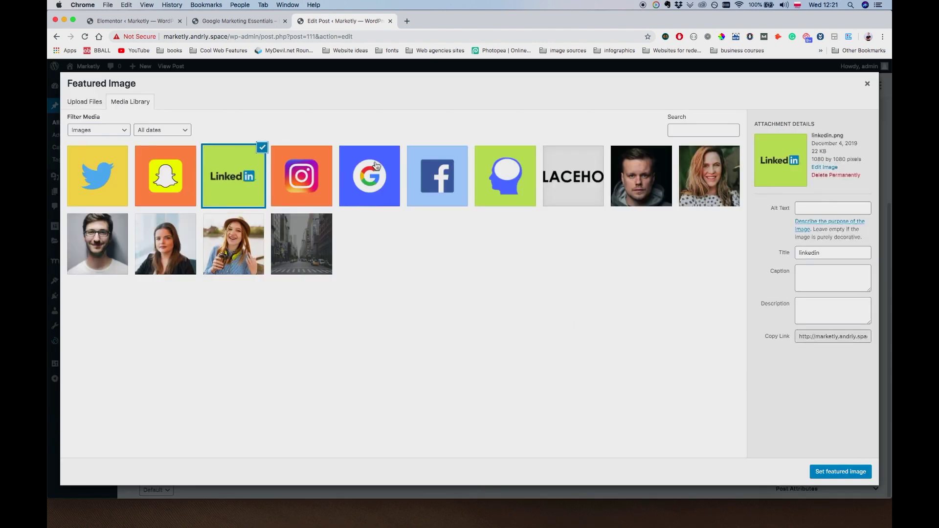
pyautogui.click(313, 186)
pyautogui.click(849, 467)
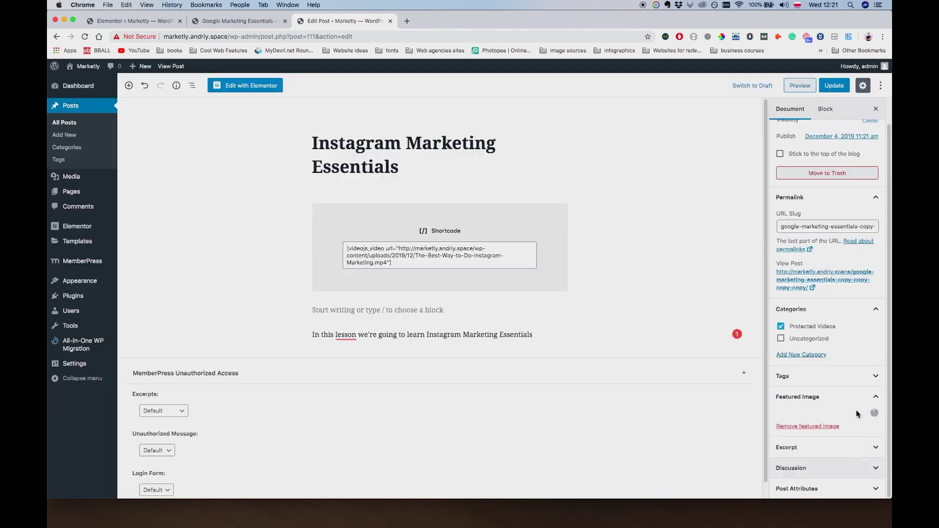
pyautogui.click(831, 85)
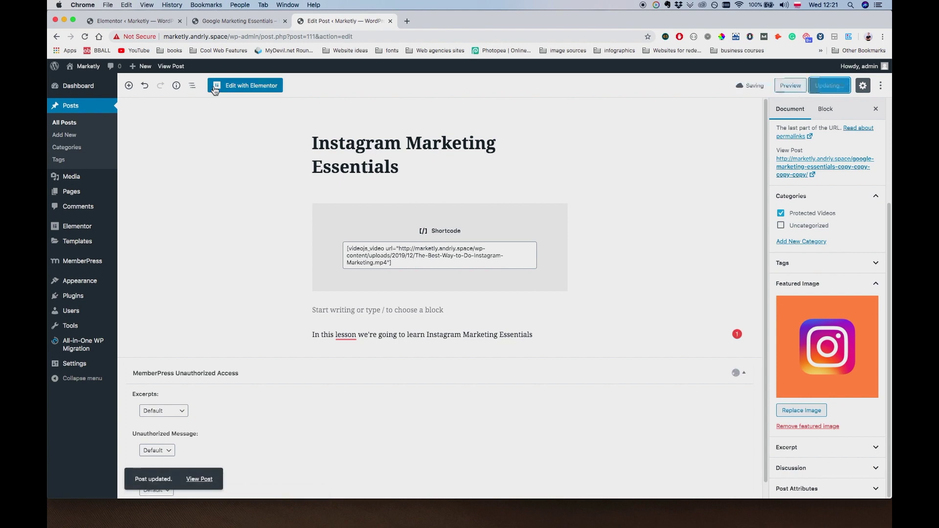
pyautogui.click(64, 122)
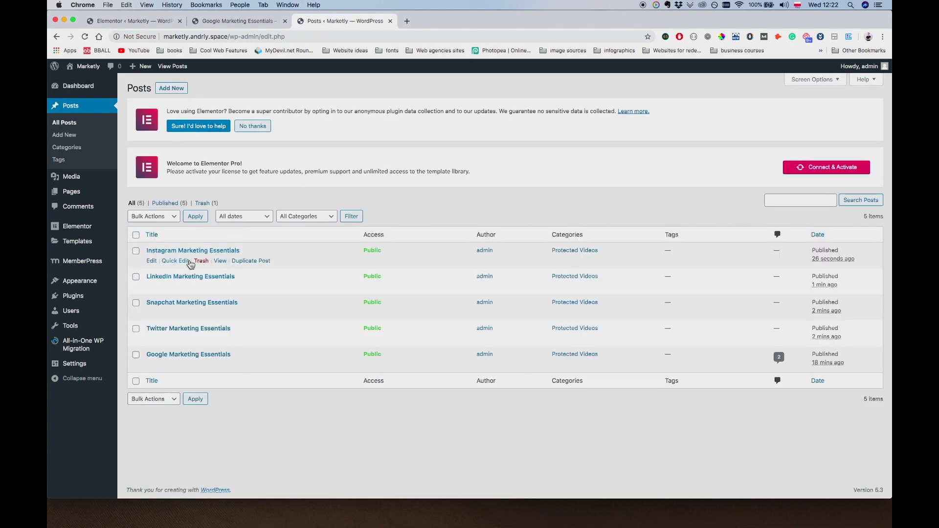
# Step: Duplicate the Instagram post and rename its title and paragraph to Facebook Marketing Essentials
pyautogui.click(255, 262)
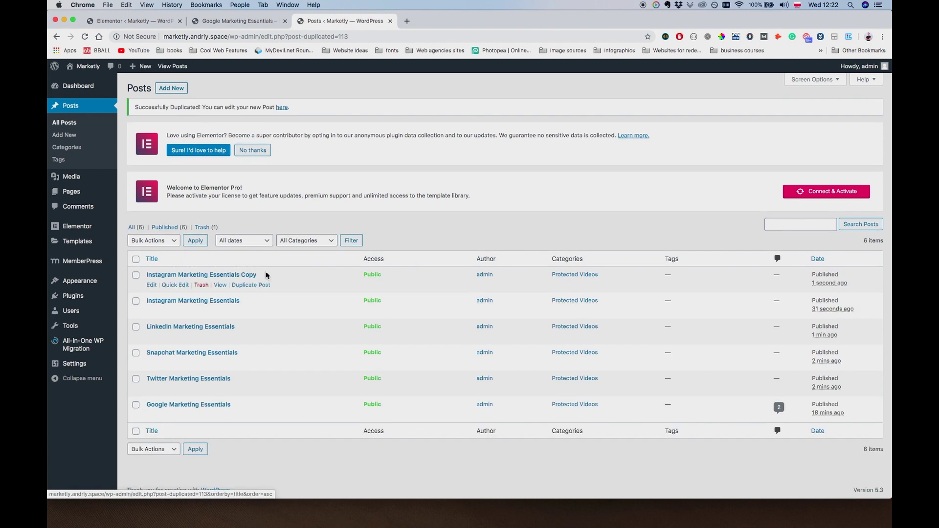
pyautogui.click(151, 285)
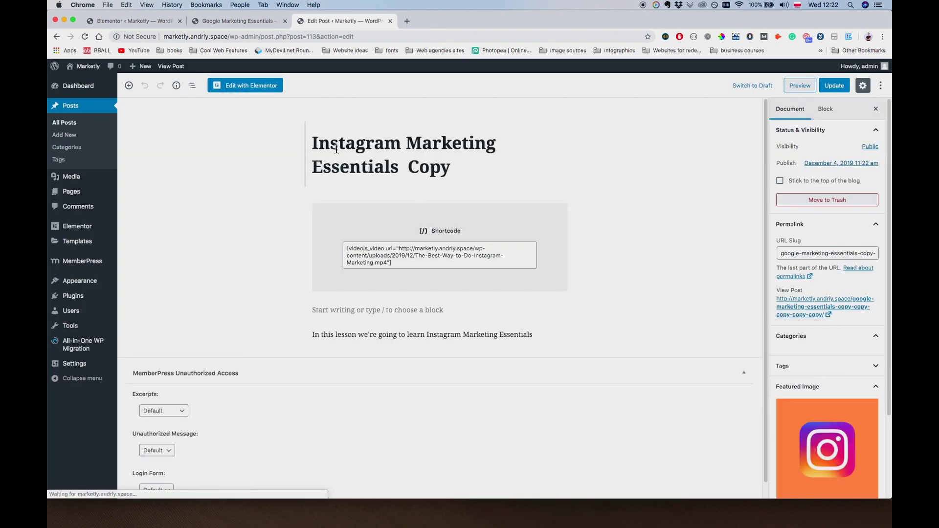
pyautogui.doubleClick(342, 142)
pyautogui.write('Facebook')
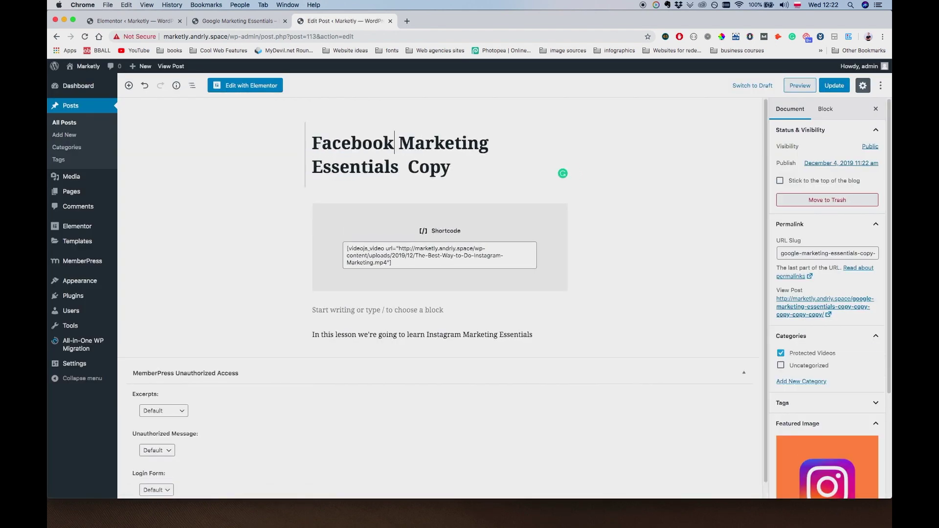
pyautogui.press('Right')
pyautogui.press('Delete')
pyautogui.press('Delete')
pyautogui.press('Delete')
pyautogui.press('Delete')
pyautogui.press('Delete')
pyautogui.press('Delete')
pyautogui.doubleClick(438, 334)
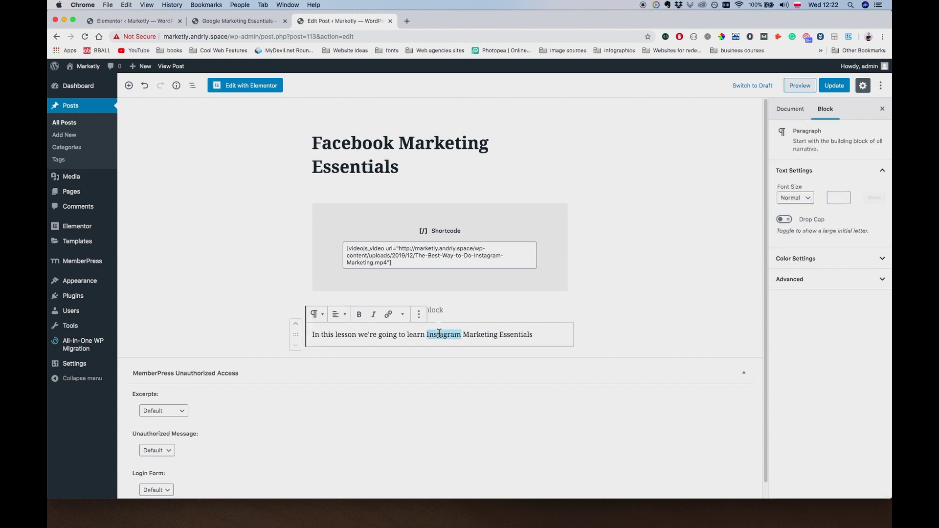
pyautogui.write('Facebook')
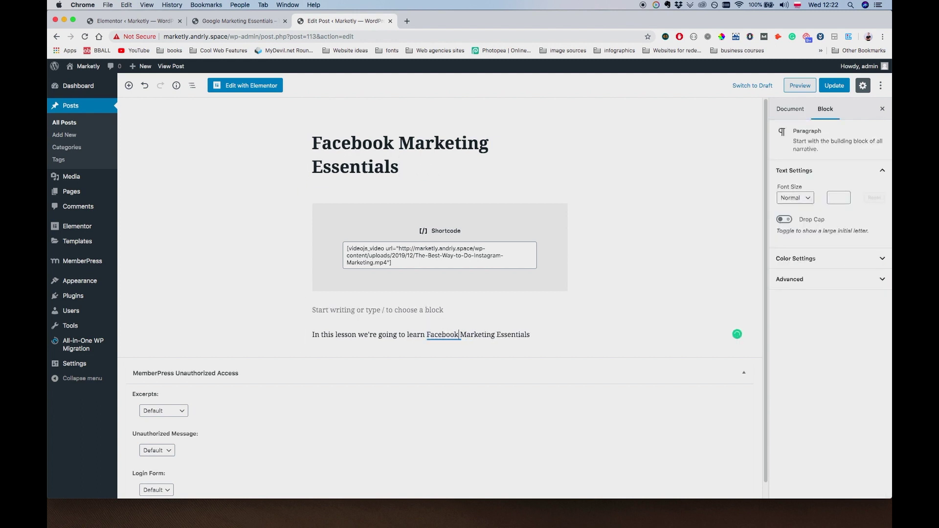
# Step: Set the Facebook logo as the featured image and update the post
pyautogui.click(790, 109)
pyautogui.scroll(-3, 871, 390)
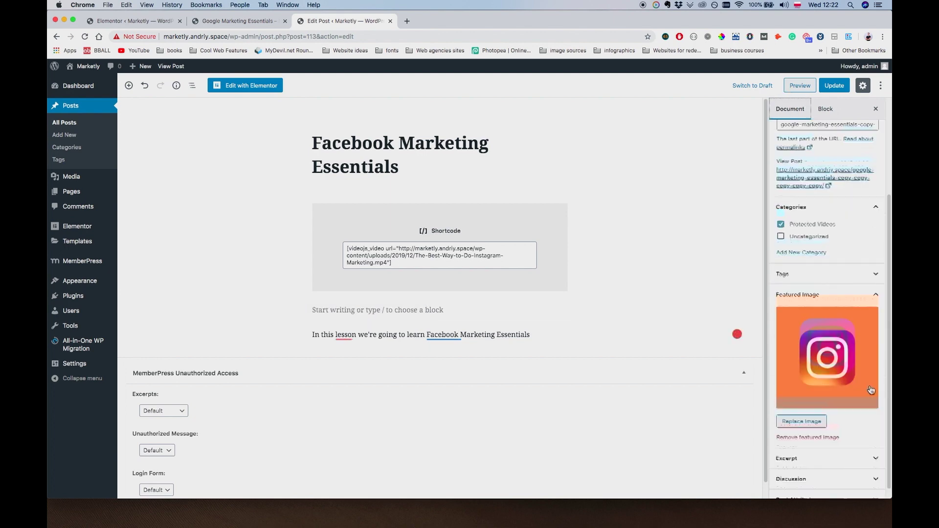
pyautogui.click(811, 413)
pyautogui.click(413, 181)
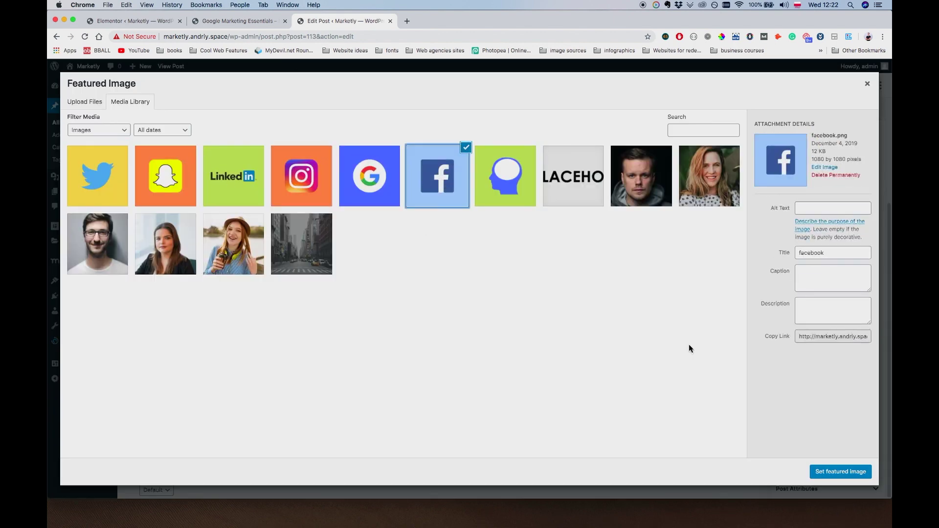
pyautogui.click(838, 473)
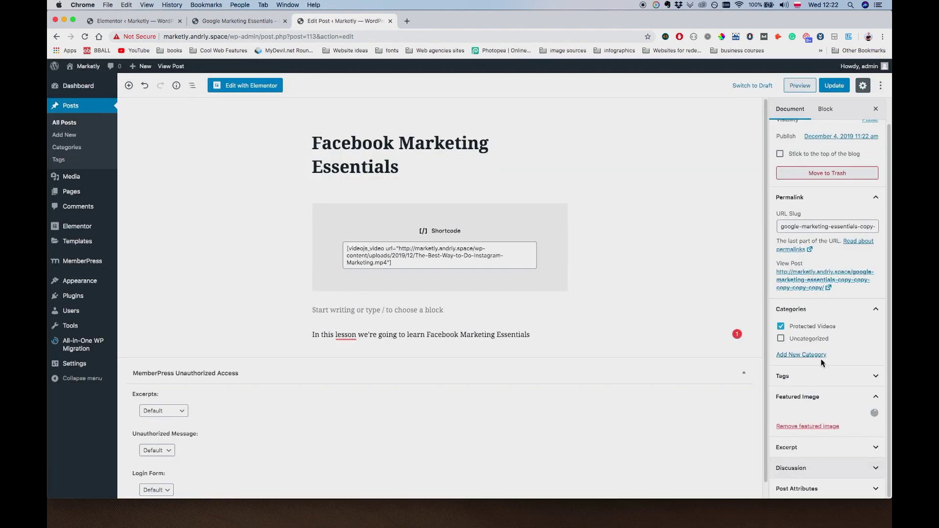
pyautogui.click(833, 86)
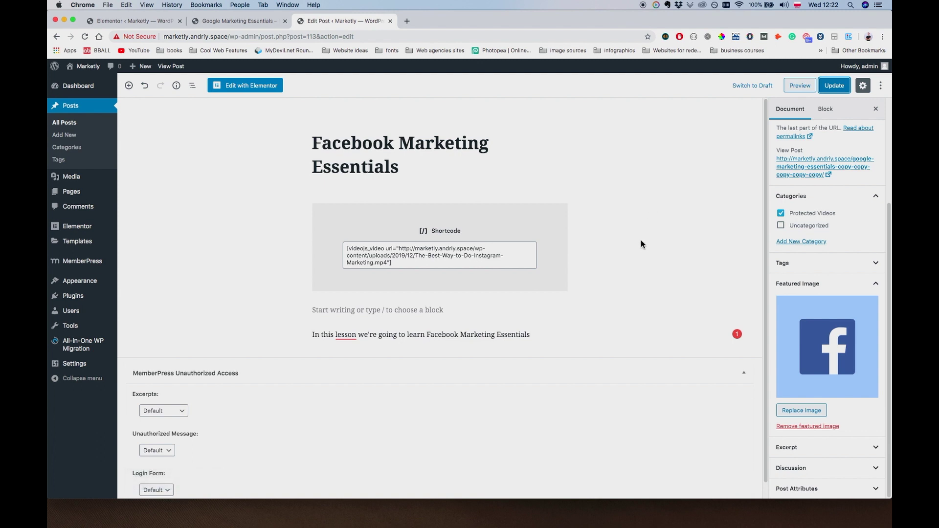
pyautogui.scroll(-1, 640, 239)
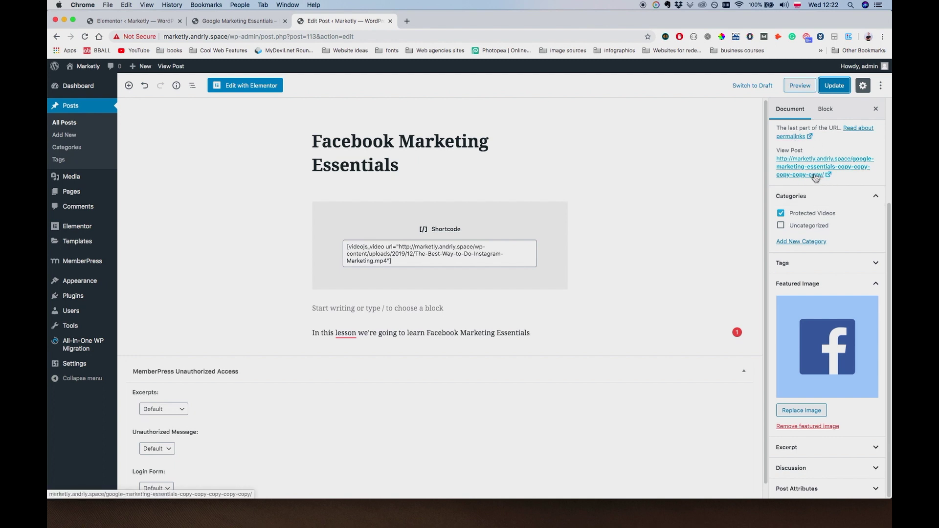
# Step: Replace 'google' with 'facebook' in the slug, drop the -copy suffixes, and update
pyautogui.scroll(1, 810, 192)
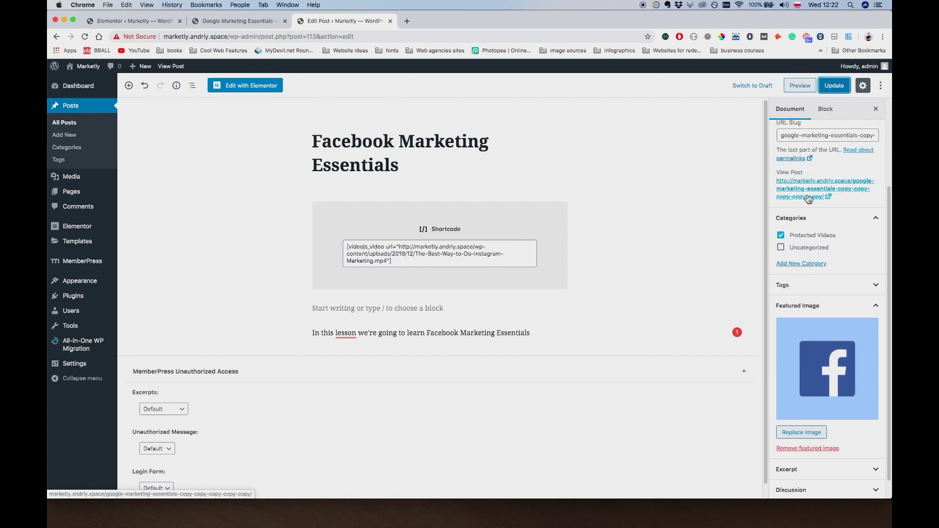
pyautogui.scroll(5, 809, 198)
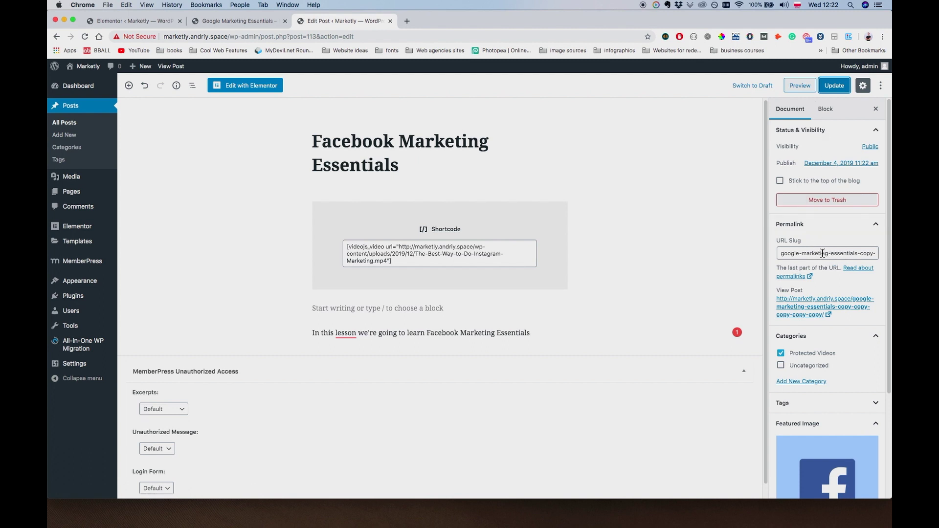
pyautogui.doubleClick(802, 253)
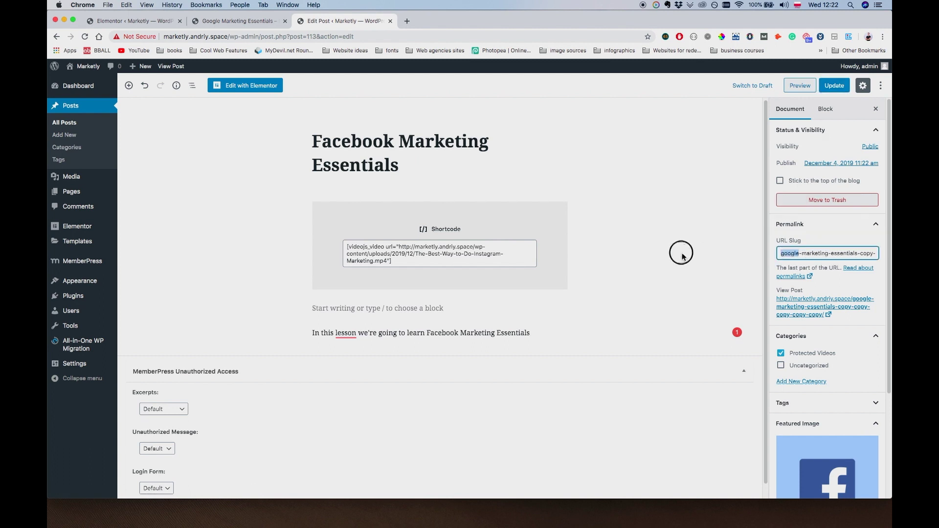
pyautogui.write('facebook')
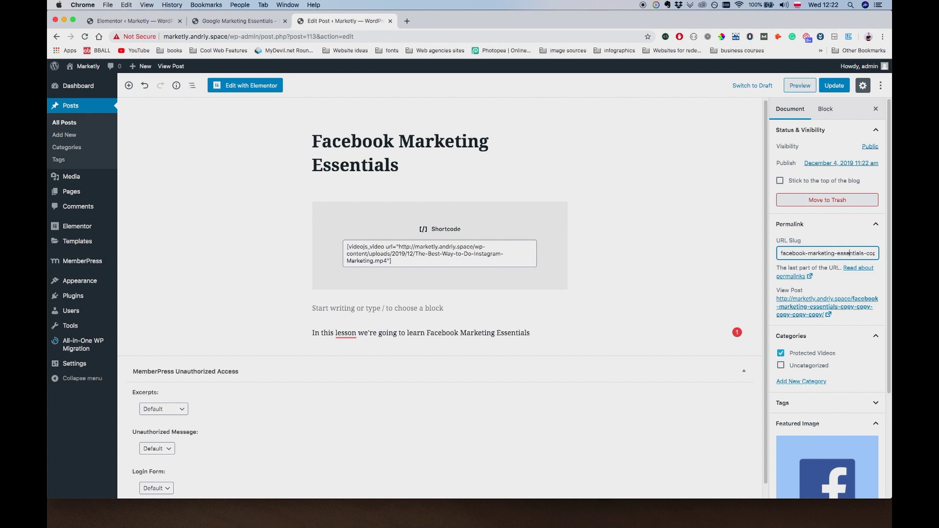
pyautogui.hotkey('shift', 'End')
pyautogui.press('Delete')
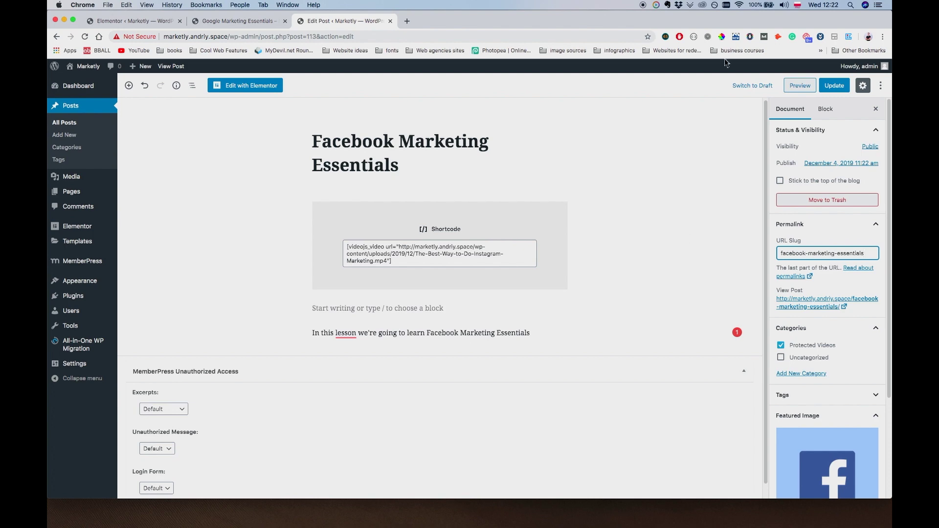
pyautogui.click(847, 85)
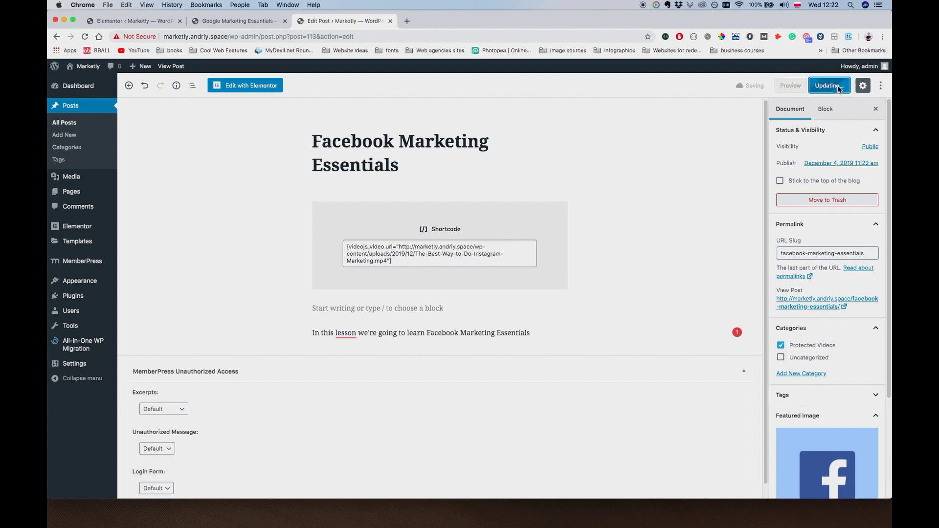
# Step: Quick-edit the Instagram post's slug, replacing google with instagram and removing -copy suffixes
pyautogui.click(76, 125)
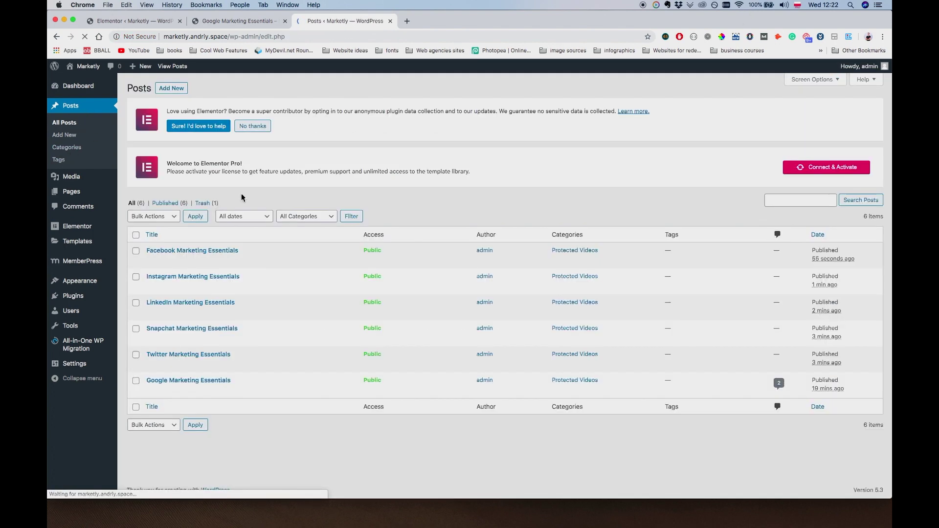
pyautogui.click(152, 288)
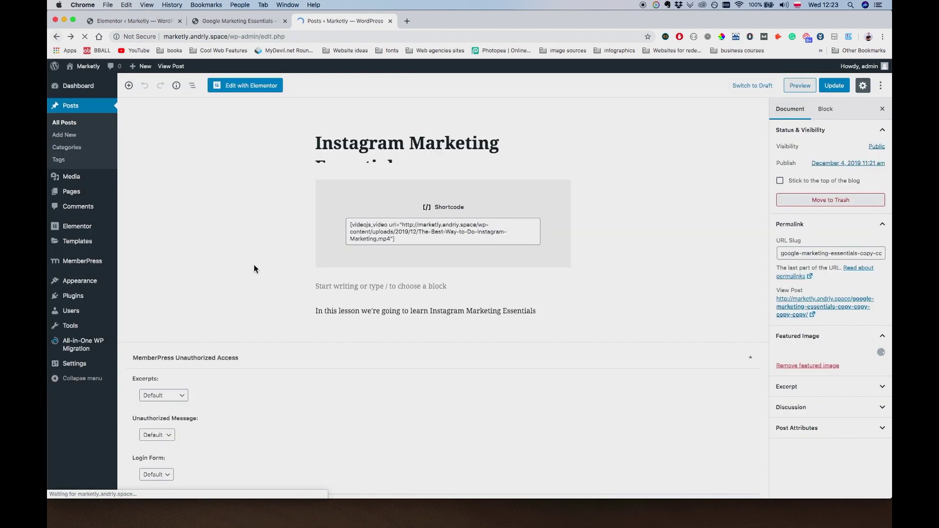
pyautogui.press('super+bracketleft')
pyautogui.click(175, 287)
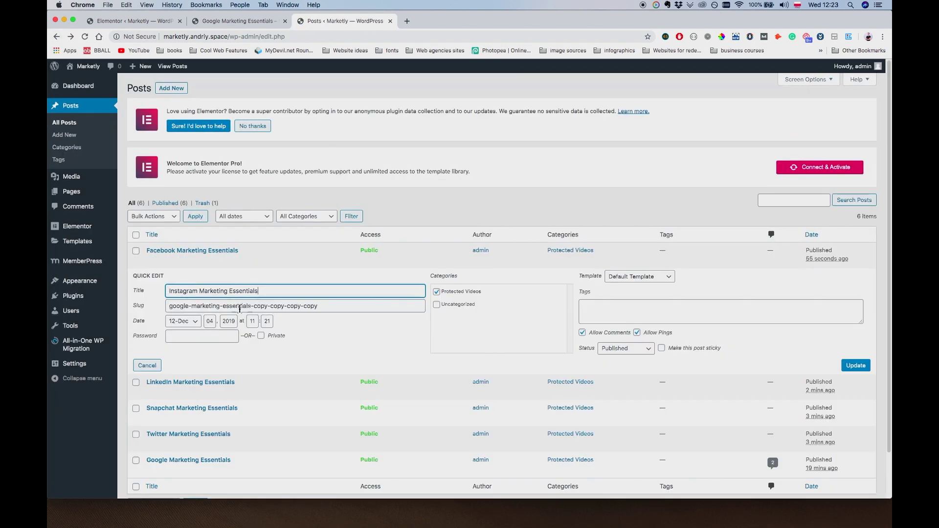
pyautogui.doubleClick(182, 305)
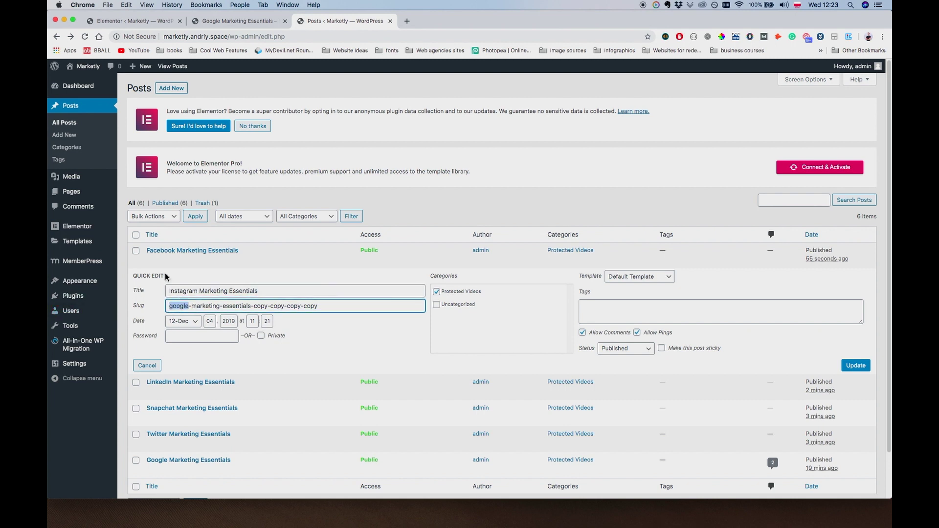
pyautogui.write('instagram')
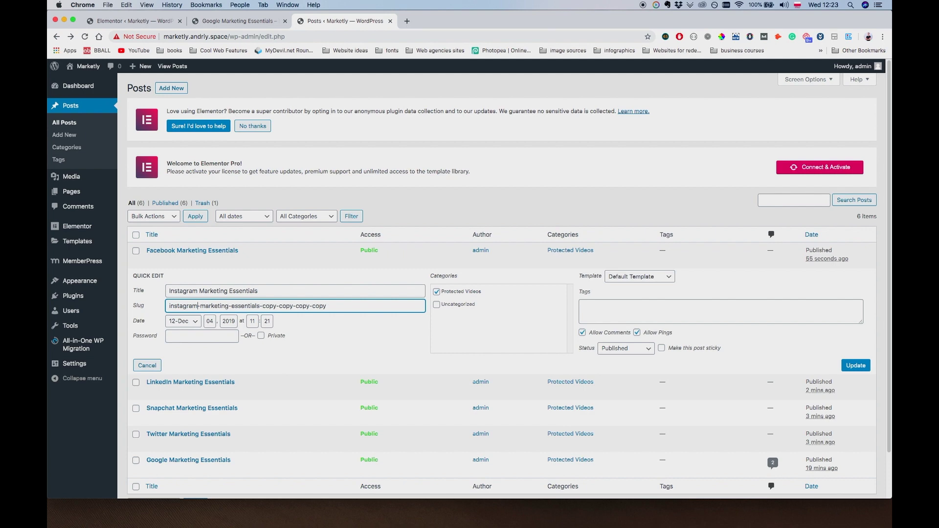
pyautogui.moveTo(260, 306); pyautogui.dragTo(329, 306)
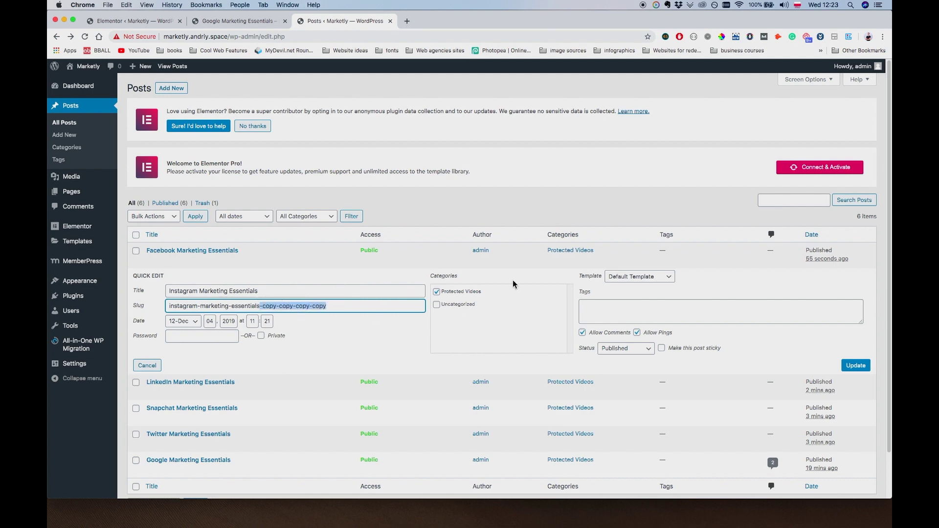
pyautogui.press('BackSpace')
pyautogui.click(851, 366)
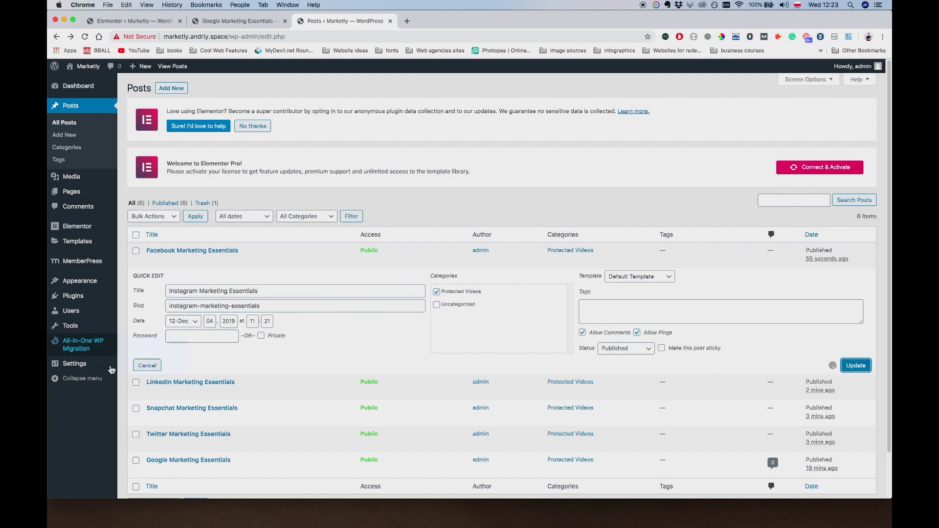
# Step: Quick-edit the LinkedIn post's slug, replacing google with linkedin and removing -copy suffixes
pyautogui.click(176, 313)
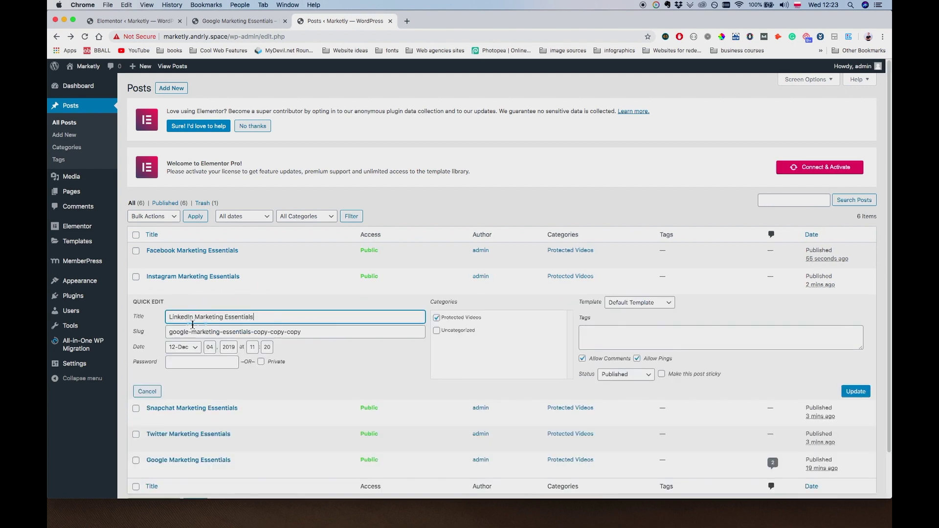
pyautogui.moveTo(253, 332); pyautogui.dragTo(301, 332)
pyautogui.press('BackSpace')
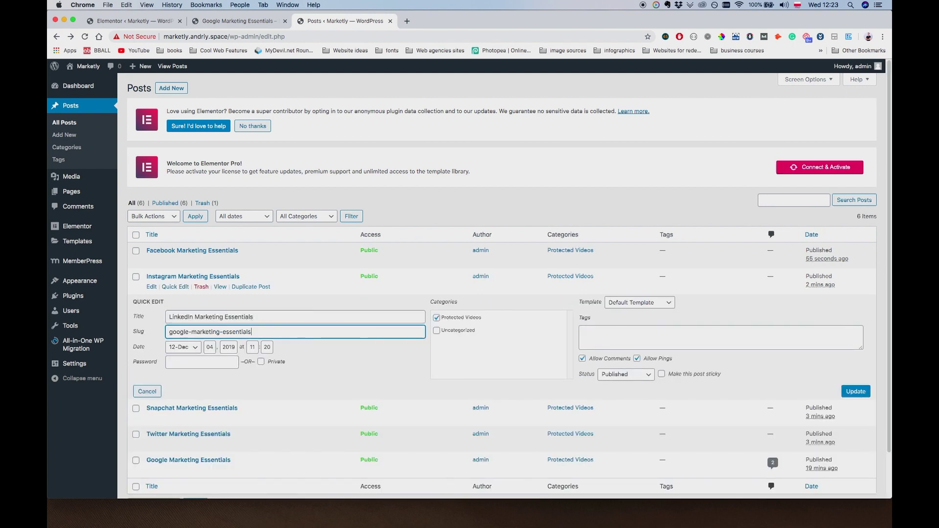
pyautogui.click(185, 331)
pyautogui.press('BackSpace')
pyautogui.press('BackSpace')
pyautogui.press('BackSpace')
pyautogui.press('BackSpace')
pyautogui.press('BackSpace')
pyautogui.press('Delete')
pyautogui.write('linkedin')
pyautogui.click(862, 392)
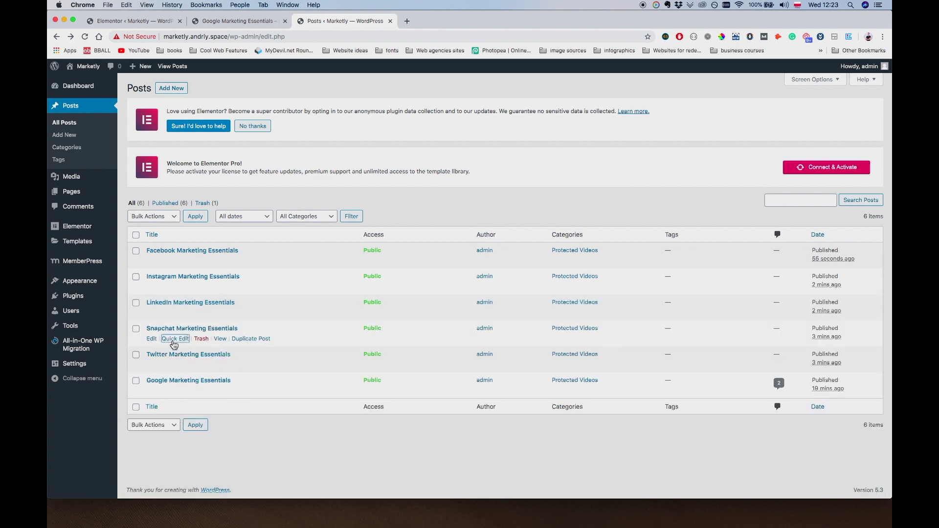
# Step: Quick-edit the Snapchat post's slug to snapchat-marketing-essentials
pyautogui.click(175, 338)
pyautogui.click(186, 358)
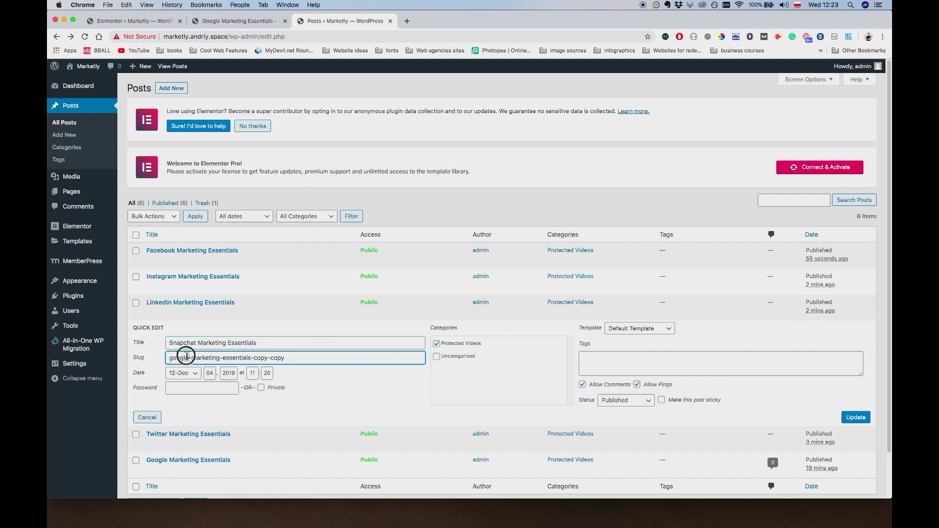
pyautogui.moveTo(84, 344)
pyautogui.write('snapchat')
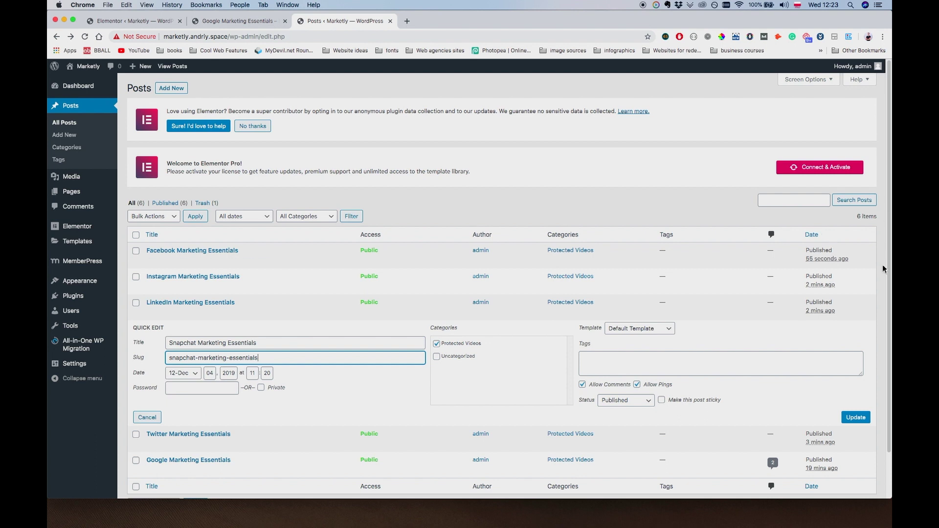
pyautogui.click(854, 418)
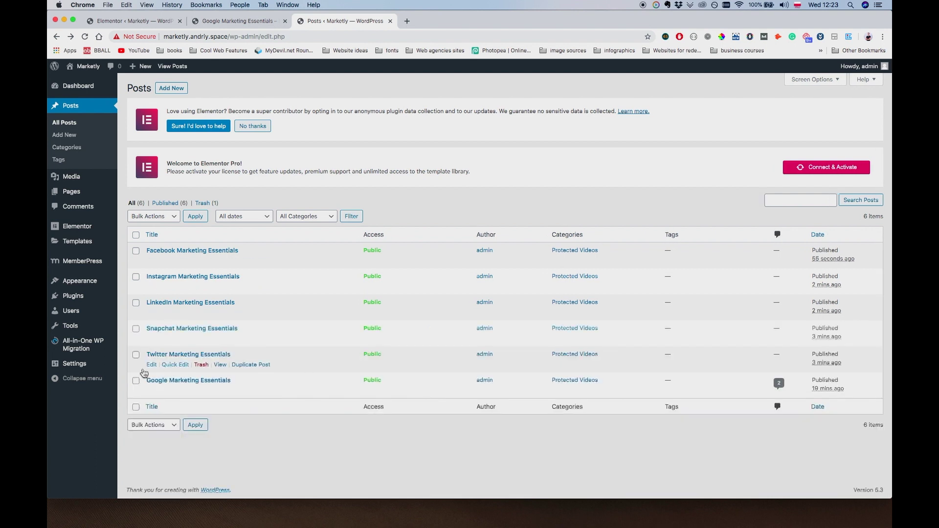
# Step: Quick-edit the remaining copy's slug to twitter-marketing-essentials and save it
pyautogui.click(175, 364)
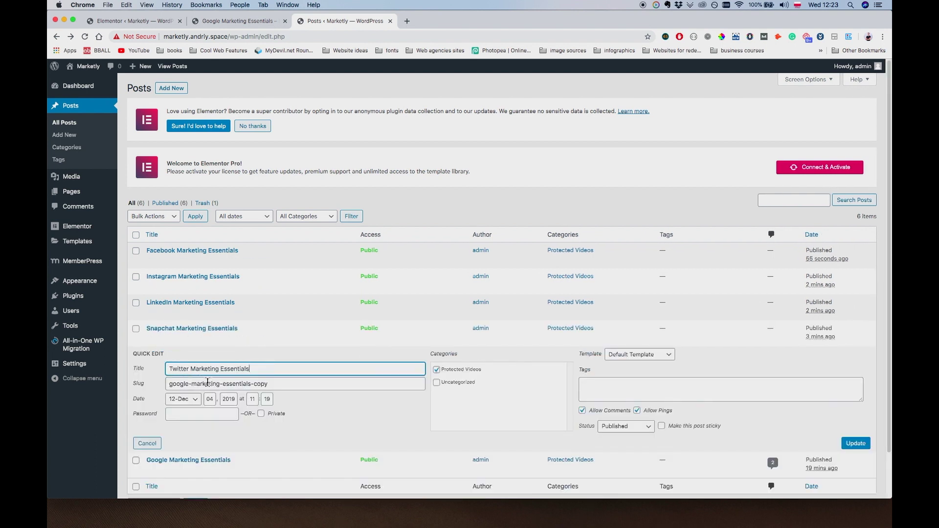
pyautogui.doubleClick(179, 384)
pyautogui.write('twit')
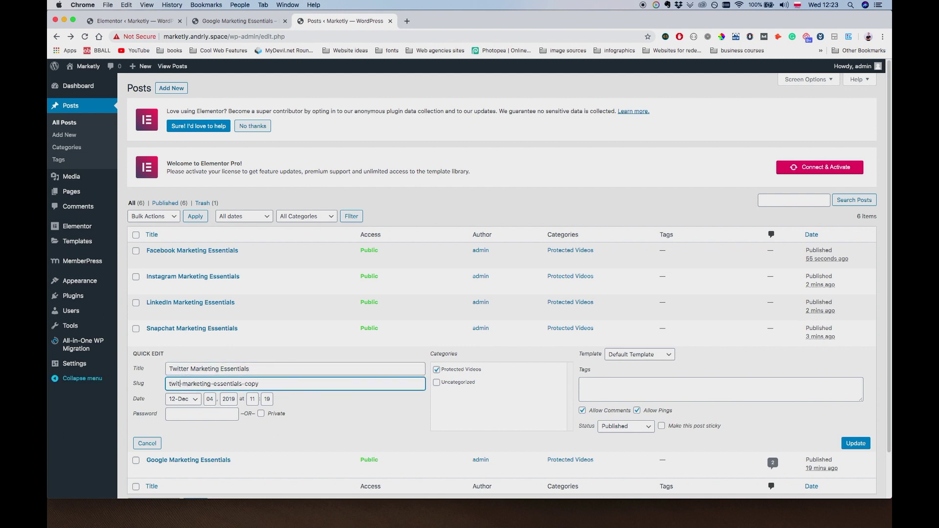
pyautogui.write('ter')
pyautogui.click(867, 443)
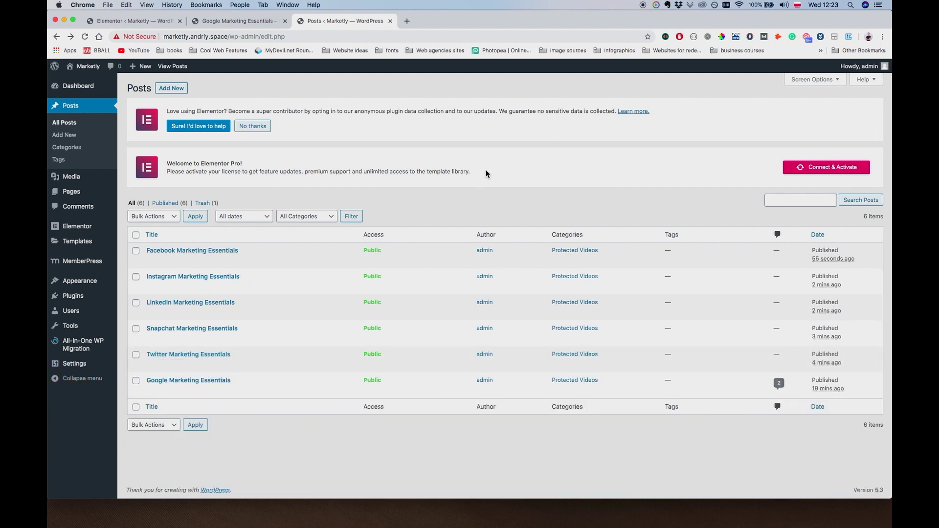
# Step: Add and publish a new page titled 'Dashboard', then open it with Elementor
pyautogui.moveTo(83, 191)
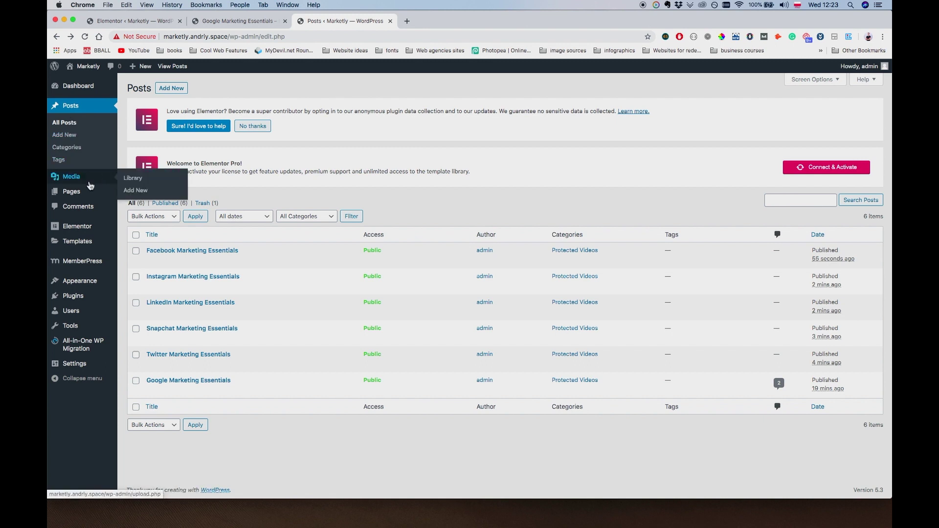
pyautogui.click(86, 195)
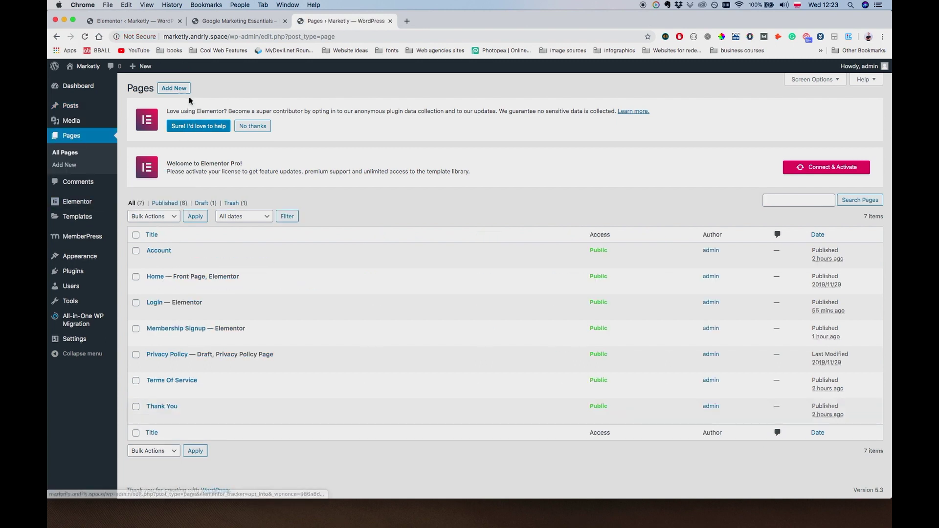
pyautogui.click(173, 88)
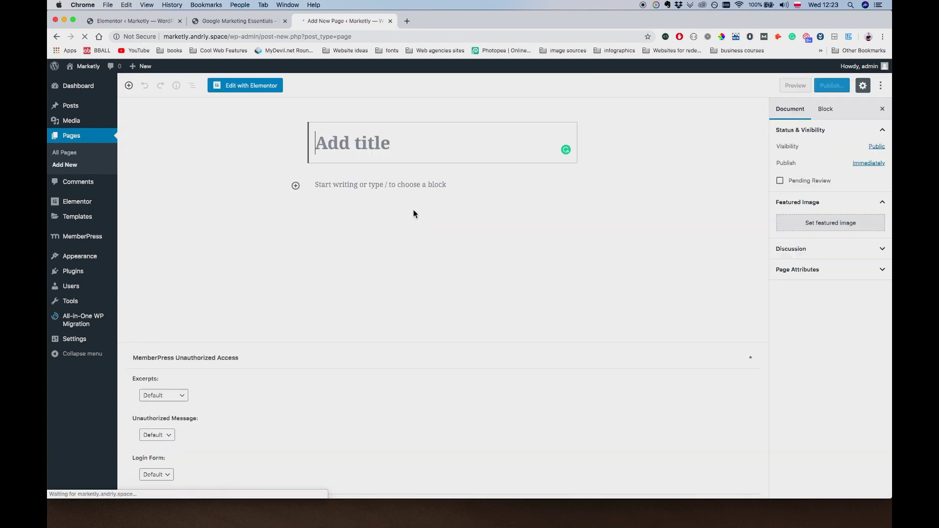
pyautogui.write('Das')
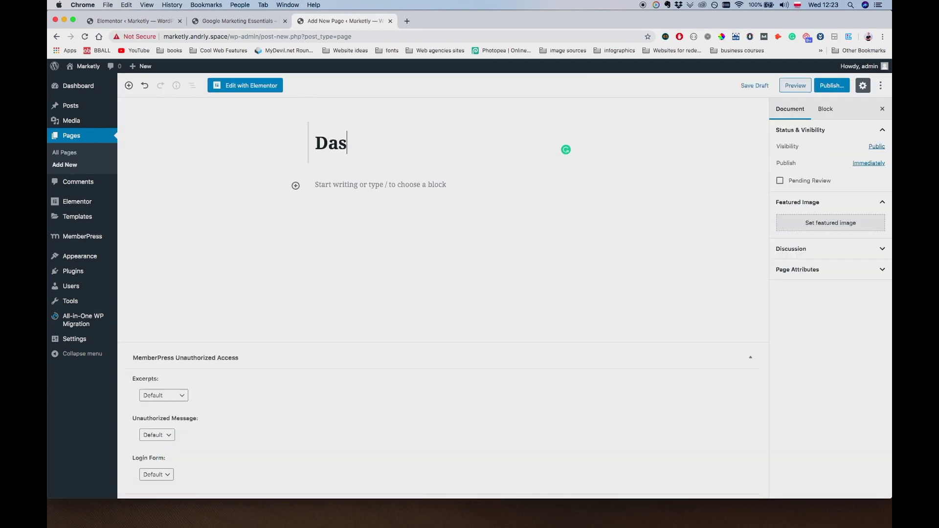
pyautogui.write('hboard')
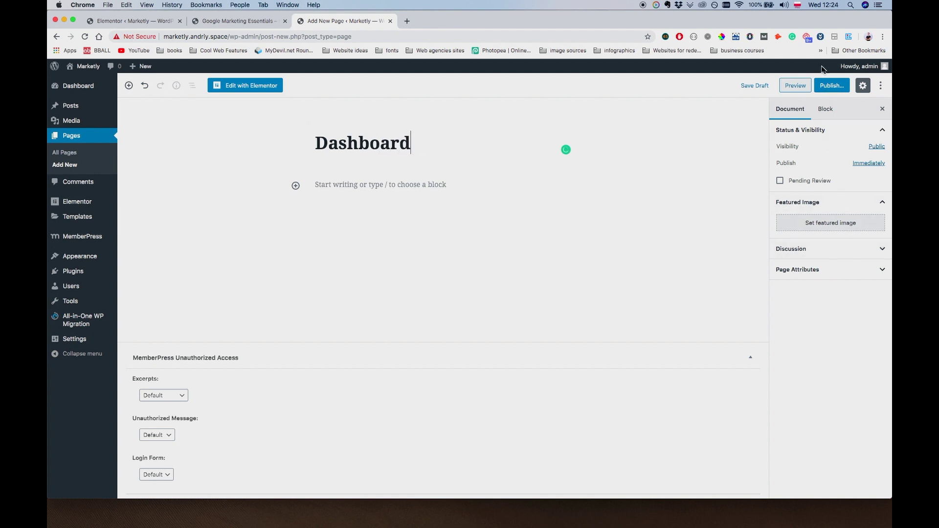
pyautogui.click(829, 87)
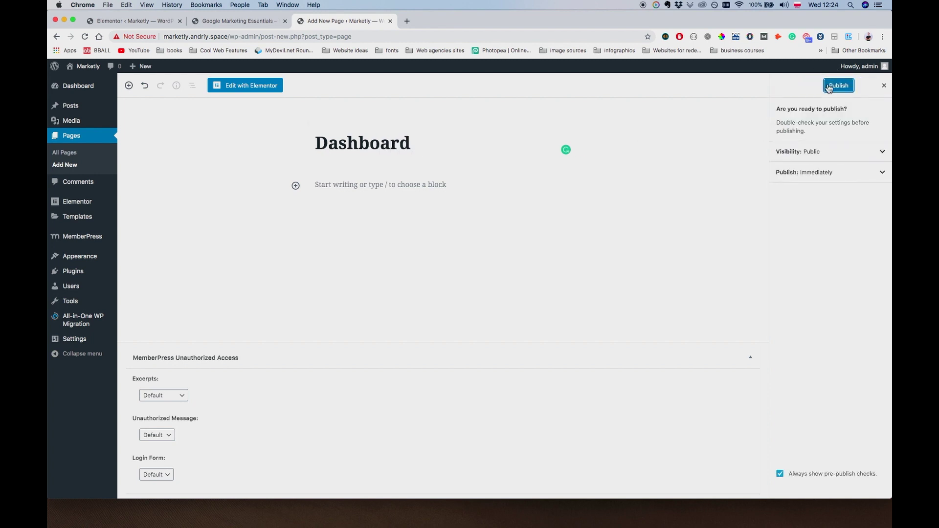
pyautogui.click(840, 85)
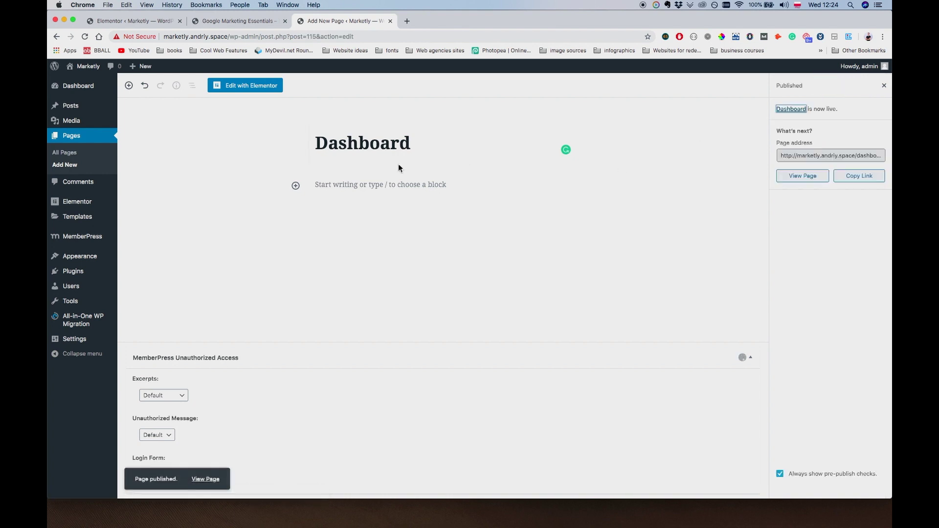
pyautogui.click(253, 88)
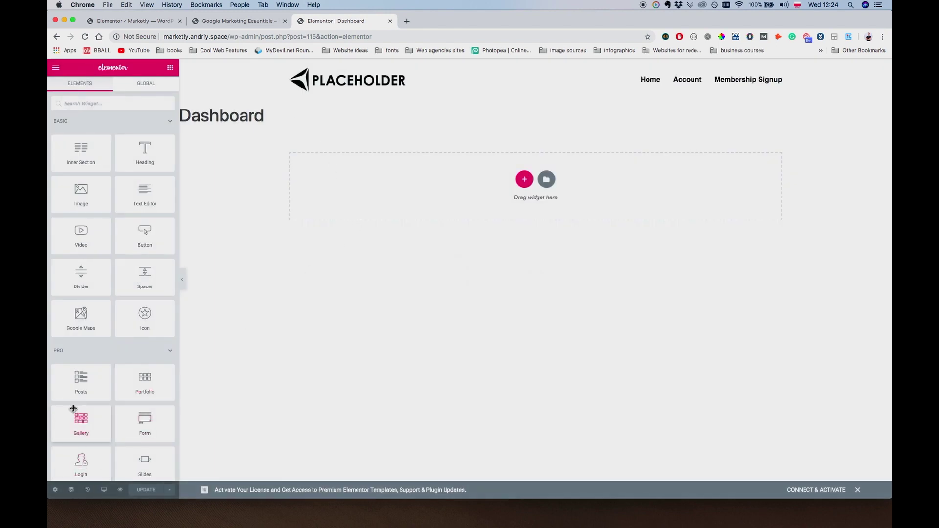
# Step: Set the page layout to Elementor Full Width
pyautogui.click(54, 490)
pyautogui.click(130, 281)
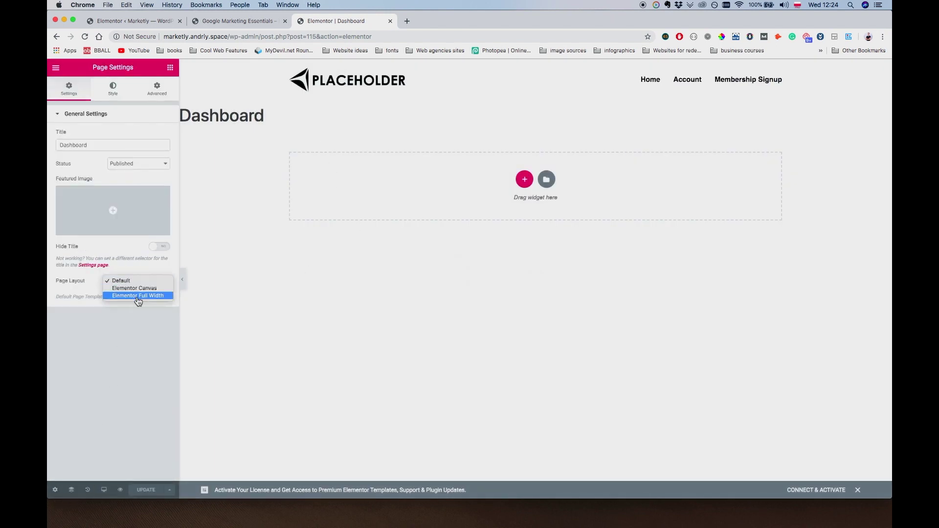
pyautogui.click(138, 295)
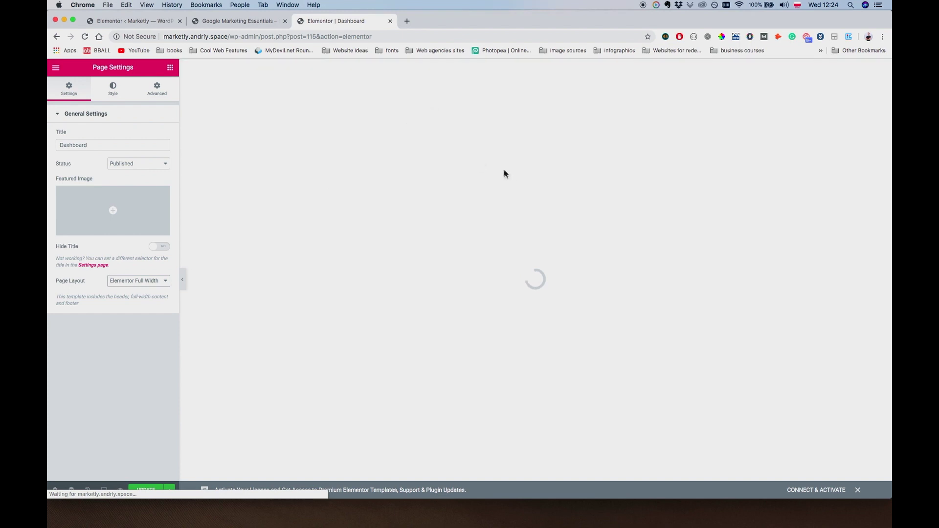
# Step: Insert the saved Single Post template from My Templates and answer the import prompt
pyautogui.click(545, 152)
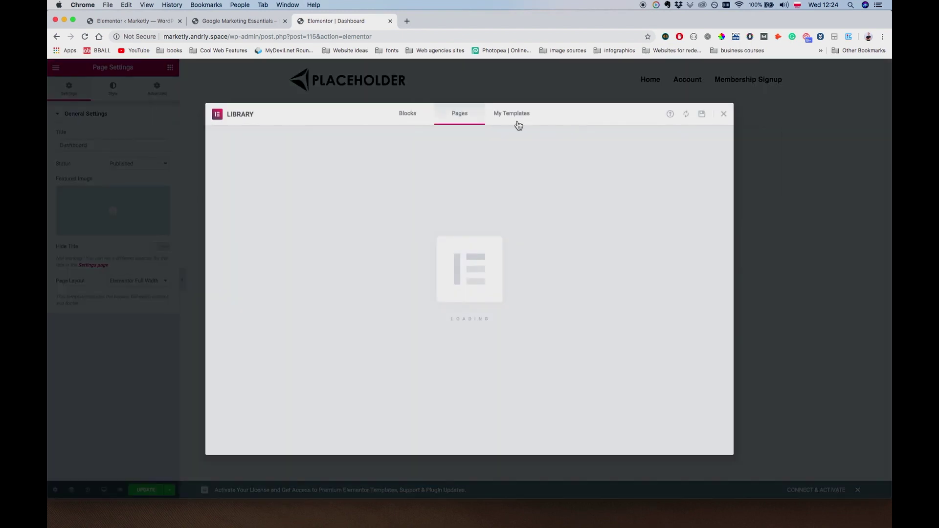
pyautogui.click(518, 124)
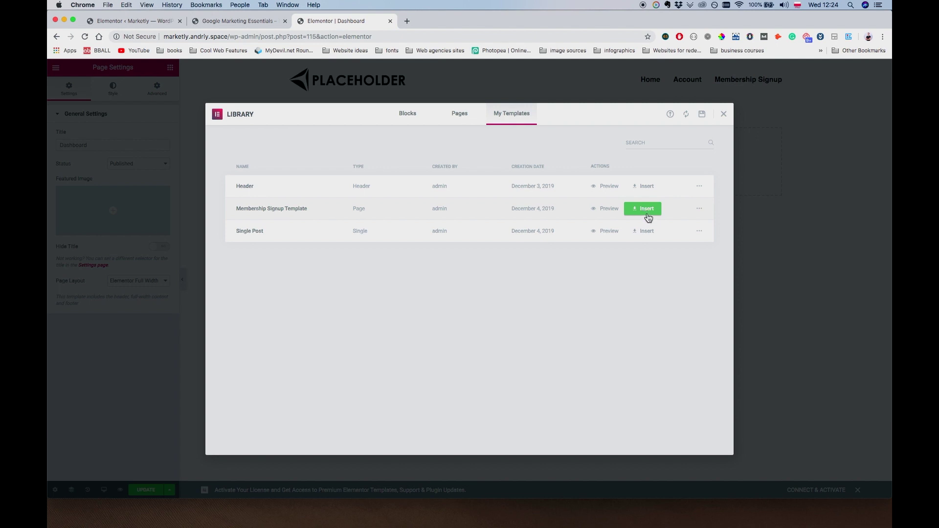
pyautogui.click(646, 213)
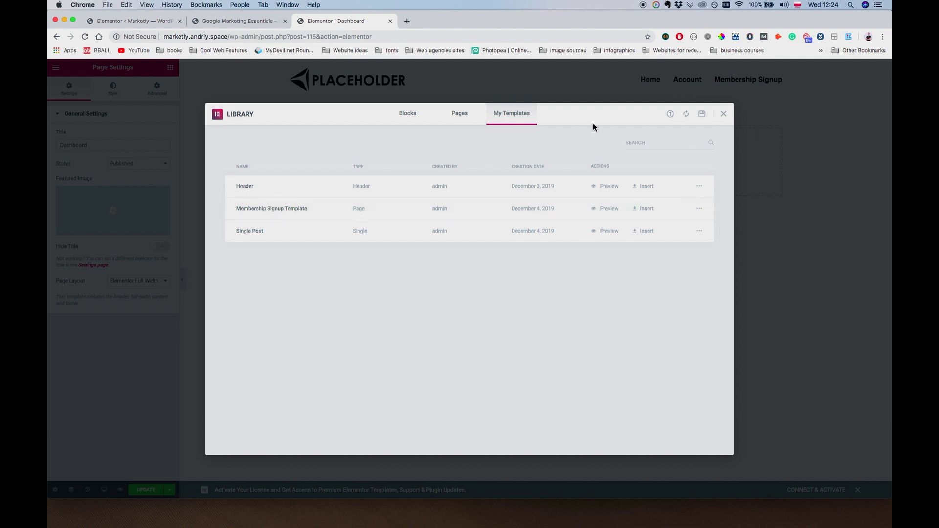
pyautogui.click(655, 234)
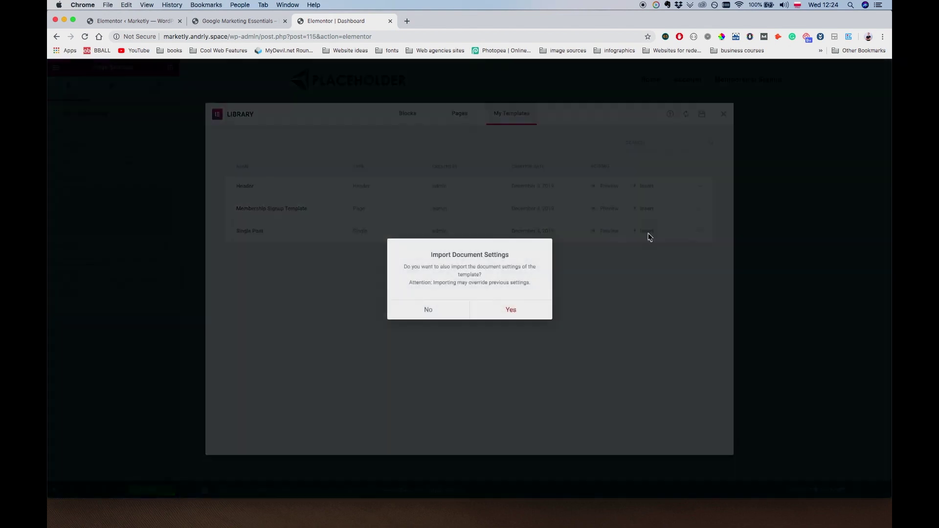
pyautogui.click(468, 313)
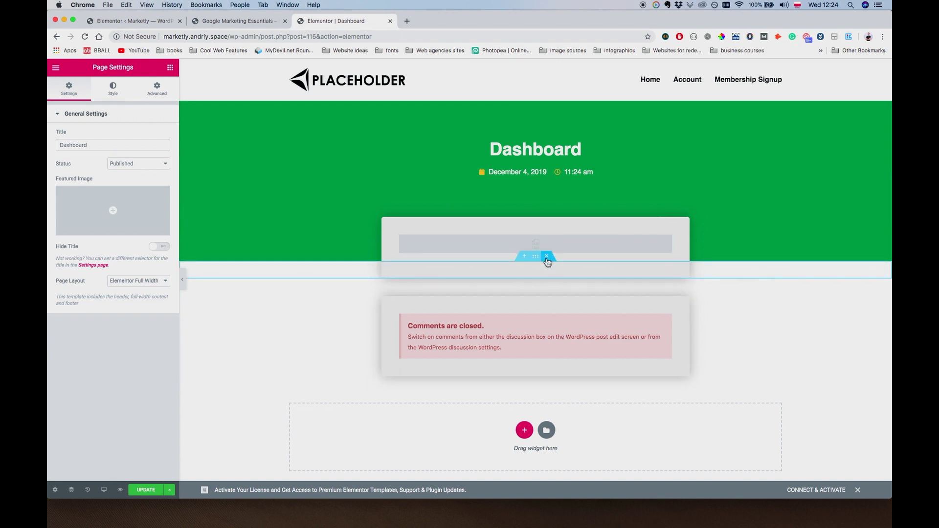
# Step: Delete the empty placeholder section, the comments notice and the post date line
pyautogui.click(547, 258)
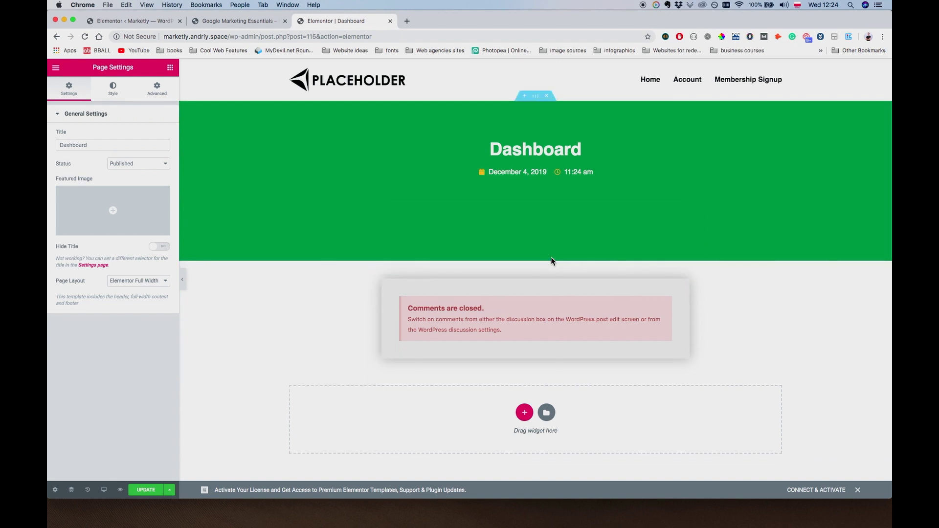
pyautogui.rightClick(665, 305)
pyautogui.click(687, 429)
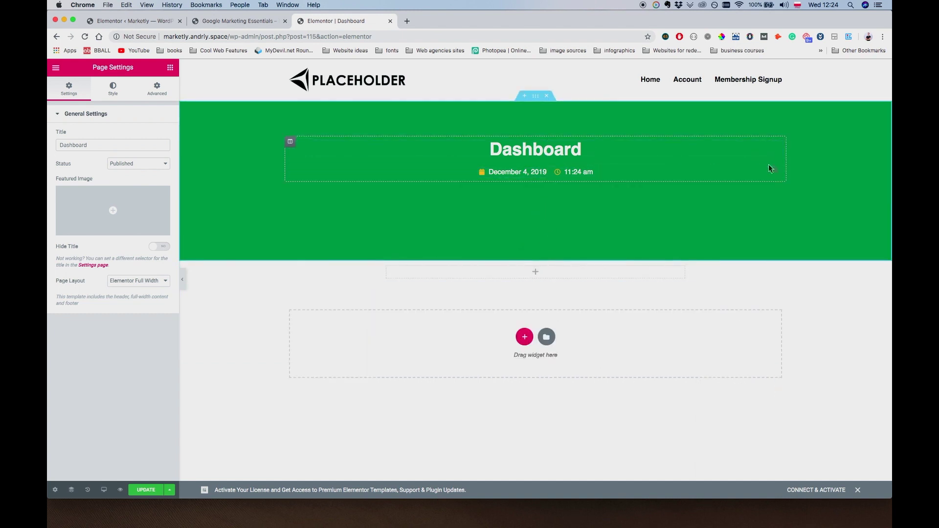
pyautogui.rightClick(778, 175)
pyautogui.click(789, 301)
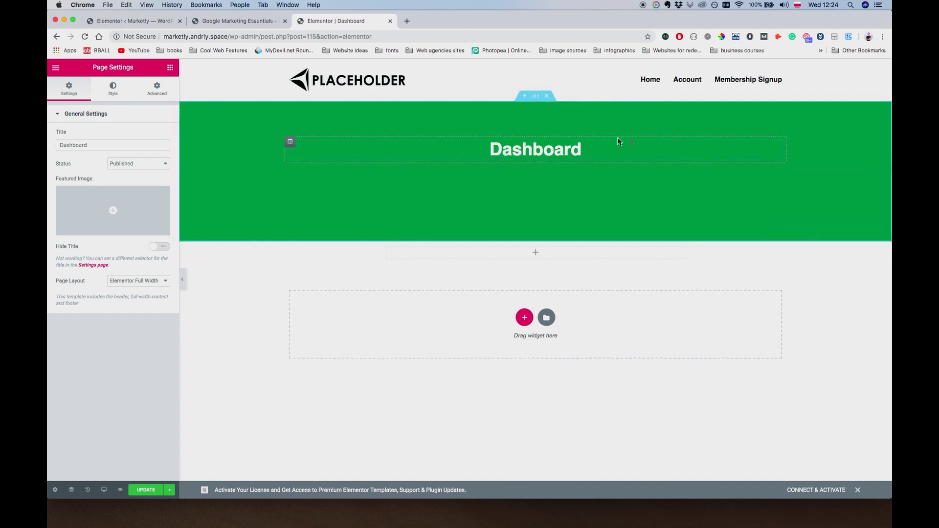
# Step: Drag a Page Title widget into the green header
pyautogui.click(778, 147)
pyautogui.click(170, 67)
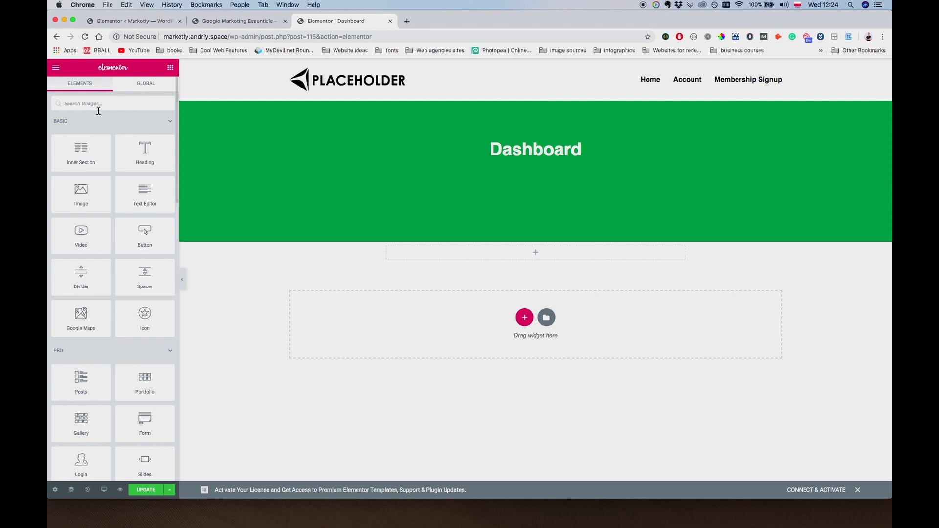
pyautogui.write('Page')
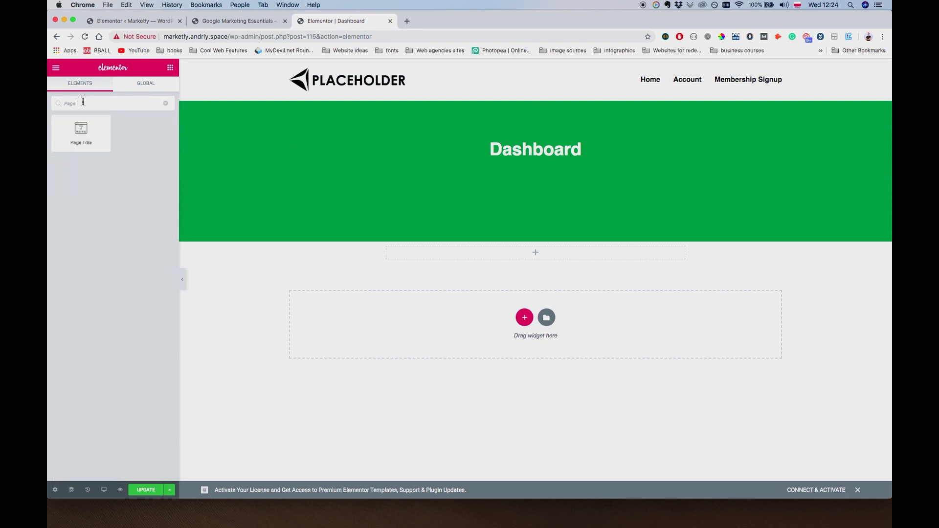
pyautogui.moveTo(81, 131); pyautogui.dragTo(589, 156)
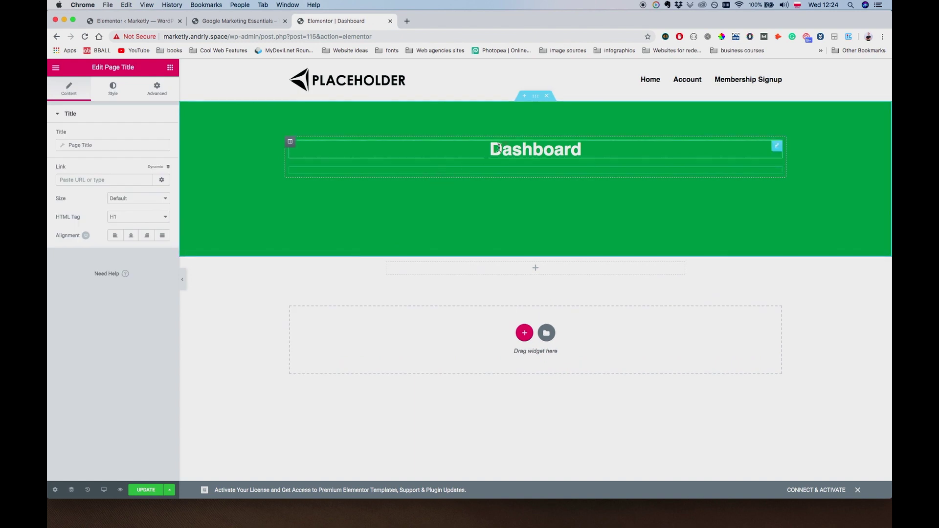
# Step: Copy the original heading's style onto the Page Title, then delete the original post title heading
pyautogui.rightClick(776, 147)
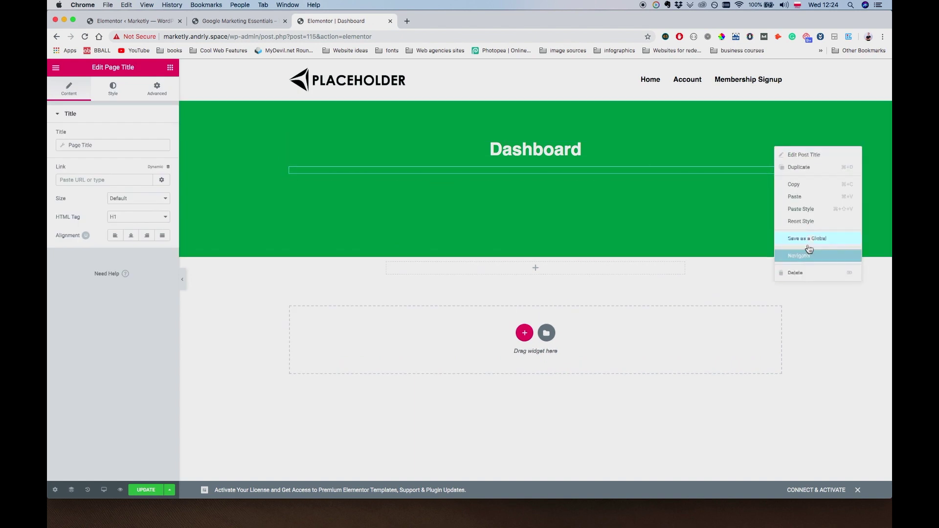
pyautogui.click(806, 182)
pyautogui.rightClick(776, 175)
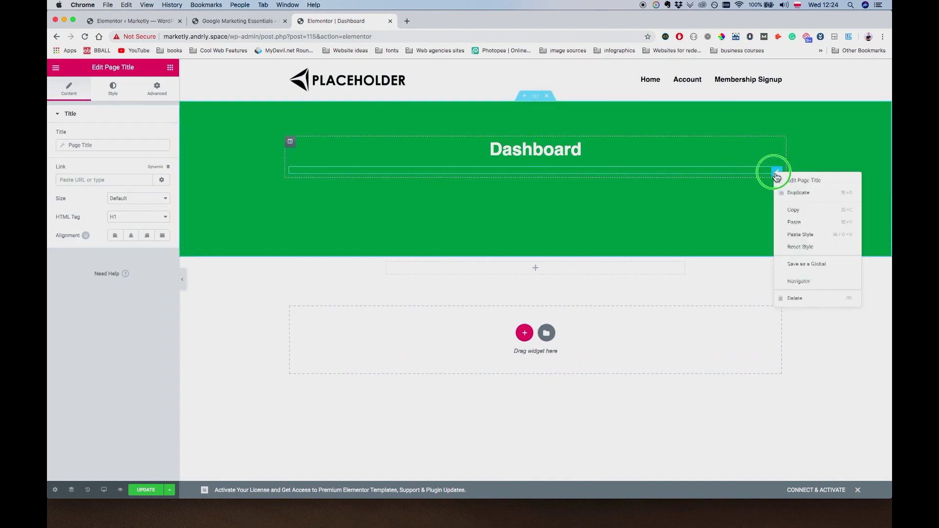
pyautogui.click(825, 235)
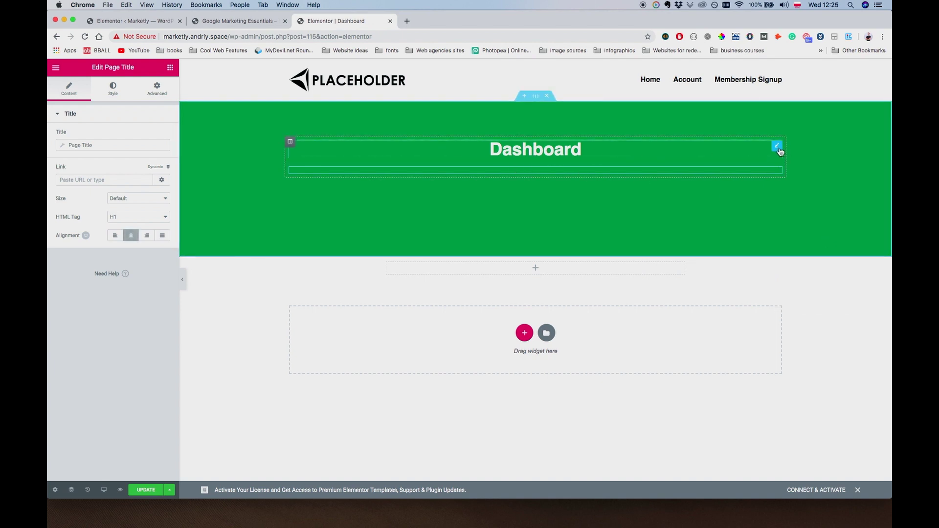
pyautogui.rightClick(780, 152)
pyautogui.click(797, 271)
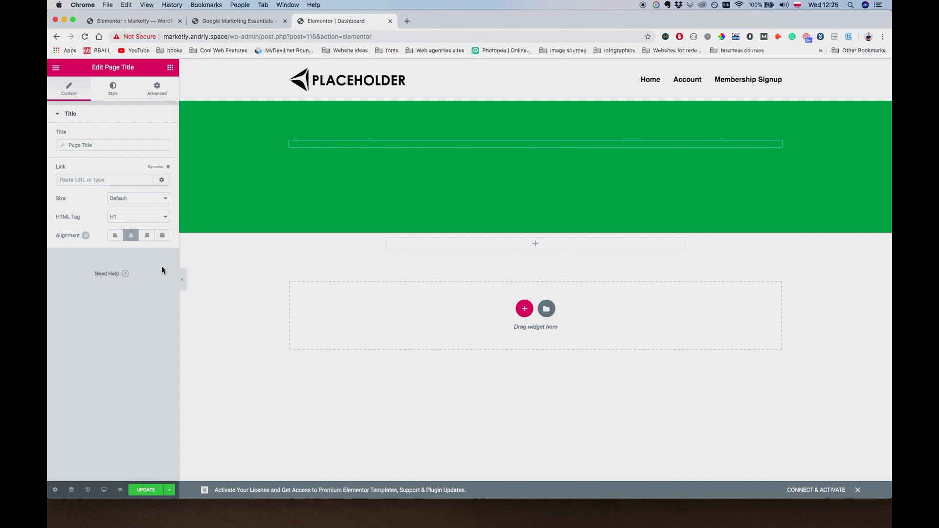
pyautogui.click(56, 490)
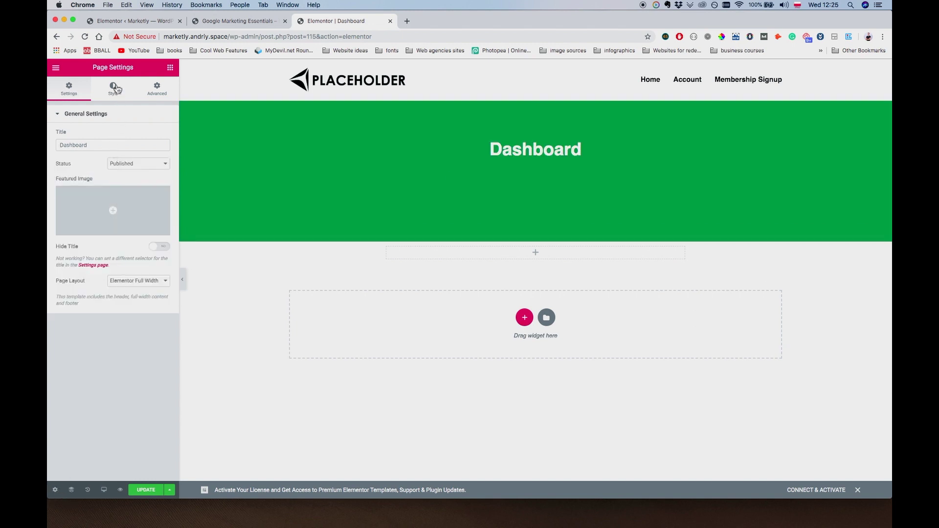
# Step: Review the page's custom CSS and the Page Title's settings, then return to the widget list
pyautogui.click(146, 94)
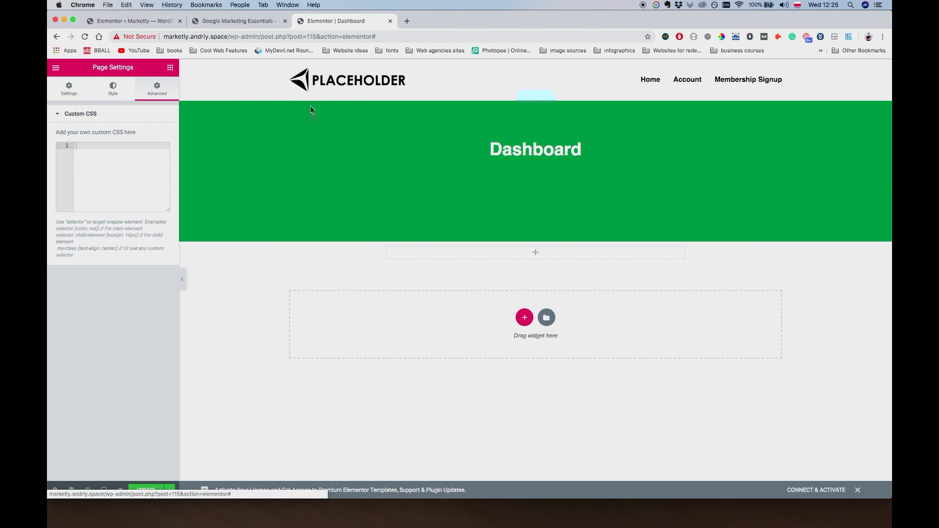
pyautogui.click(777, 147)
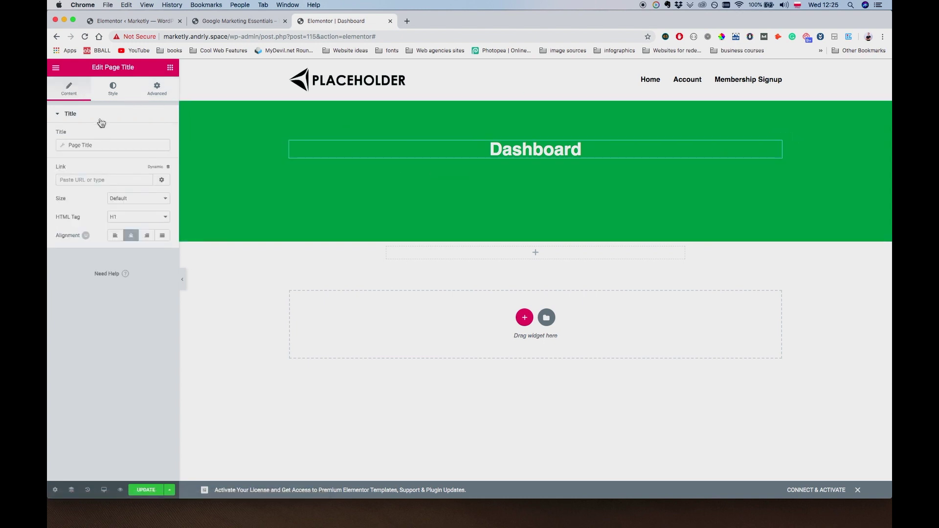
pyautogui.click(156, 92)
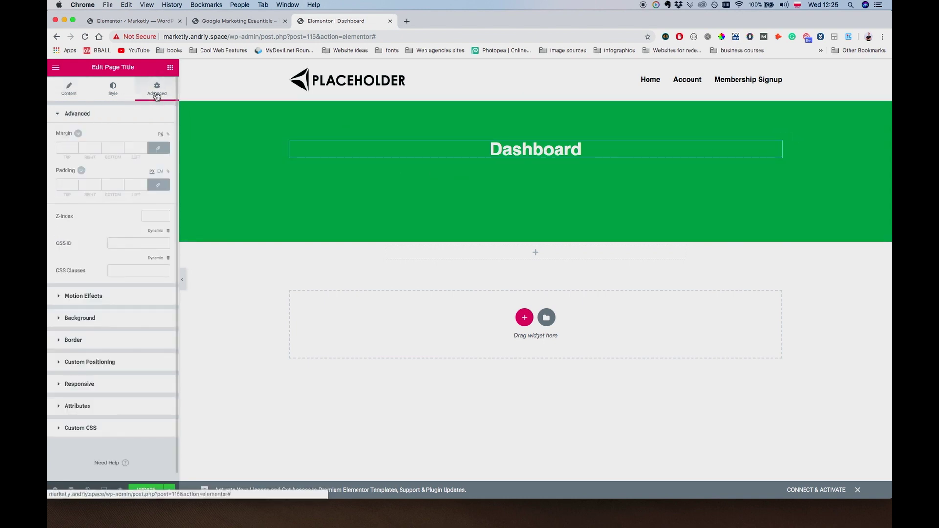
pyautogui.click(77, 92)
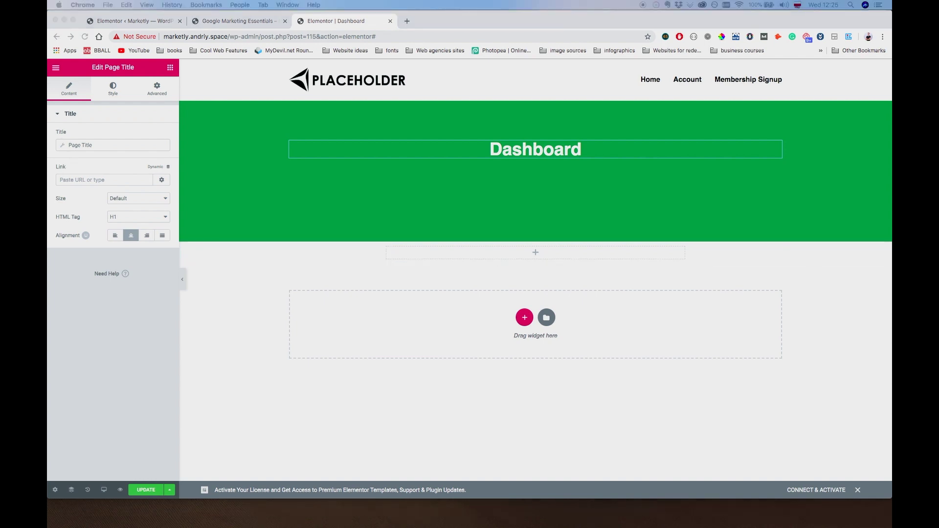
pyautogui.click(171, 68)
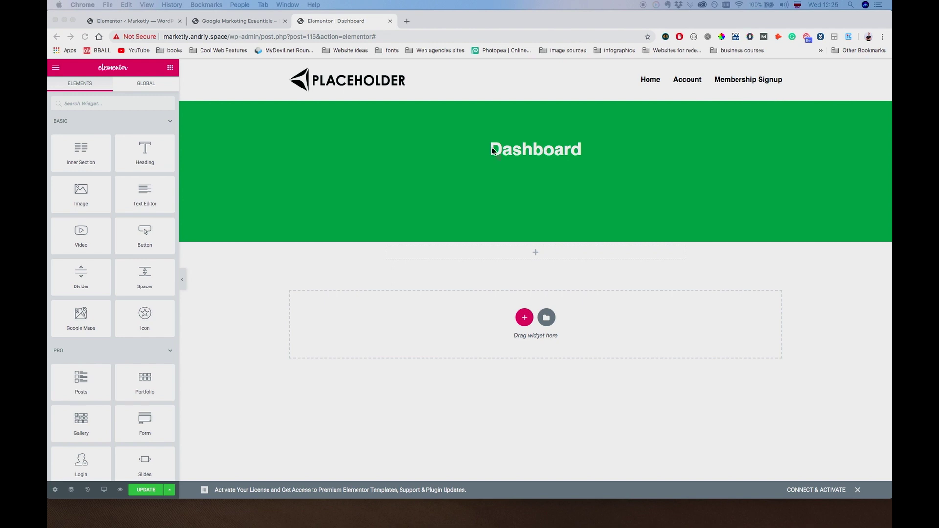
# Step: Add a centred black heading reading 'The "Digital Marketing" Videos' below the green header
pyautogui.click(405, 224)
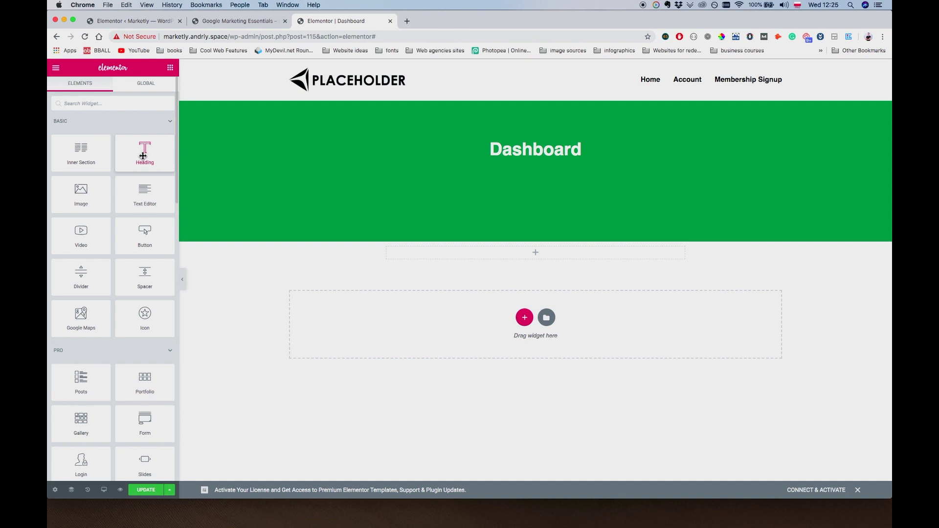
pyautogui.moveTo(142, 156); pyautogui.dragTo(558, 250)
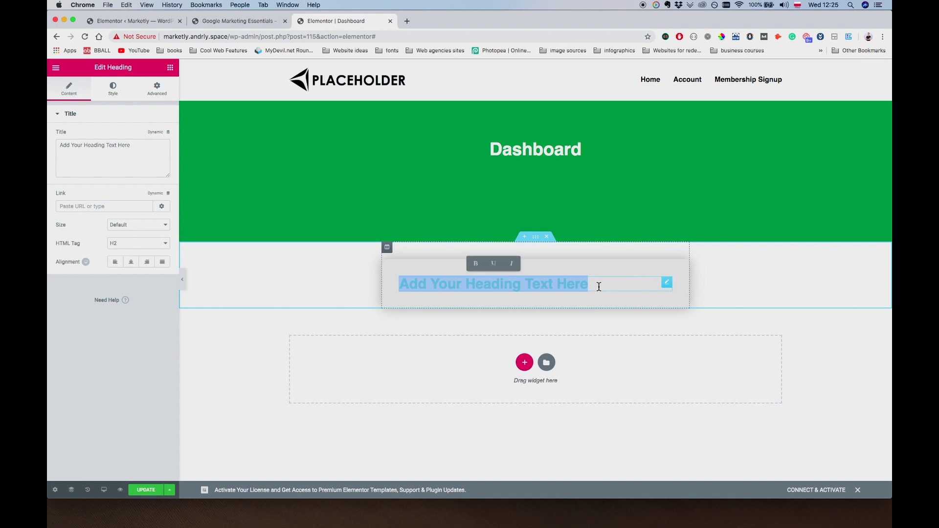
pyautogui.write('The "Digi')
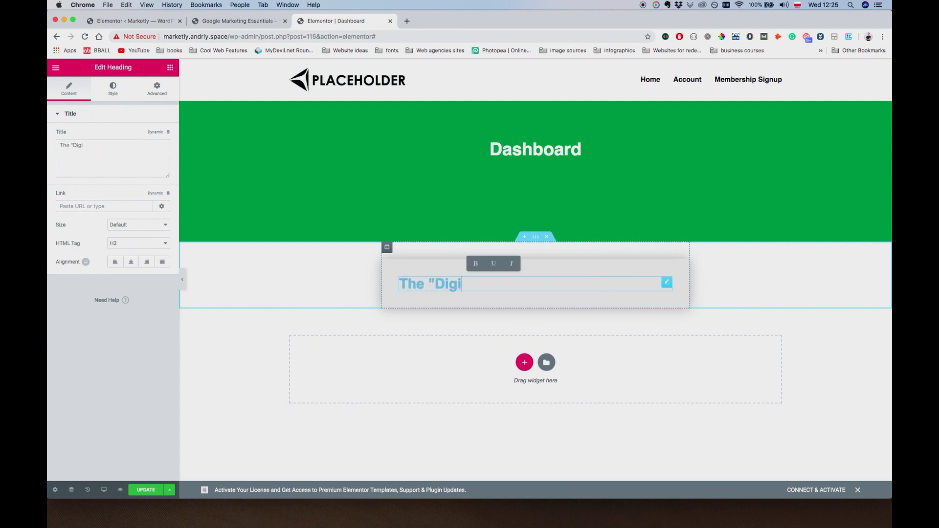
pyautogui.write('tal Market')
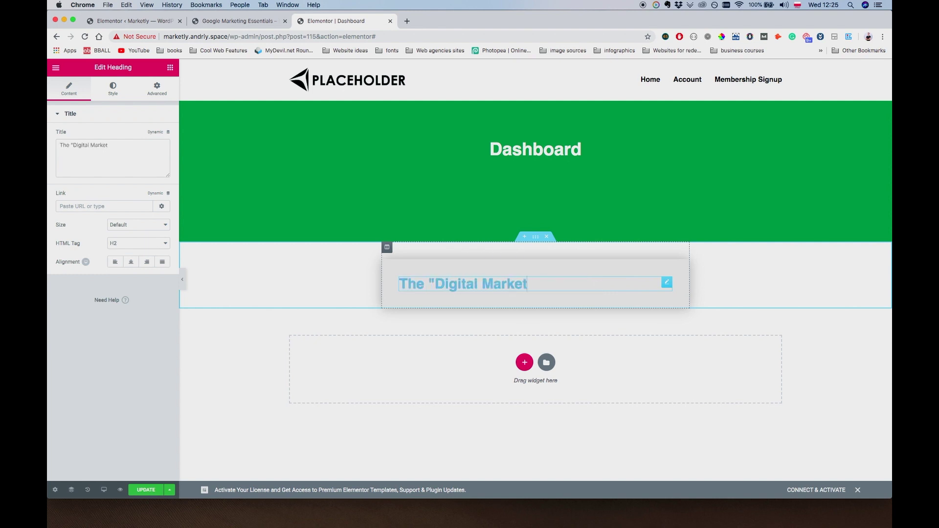
pyautogui.write('ing" Videos')
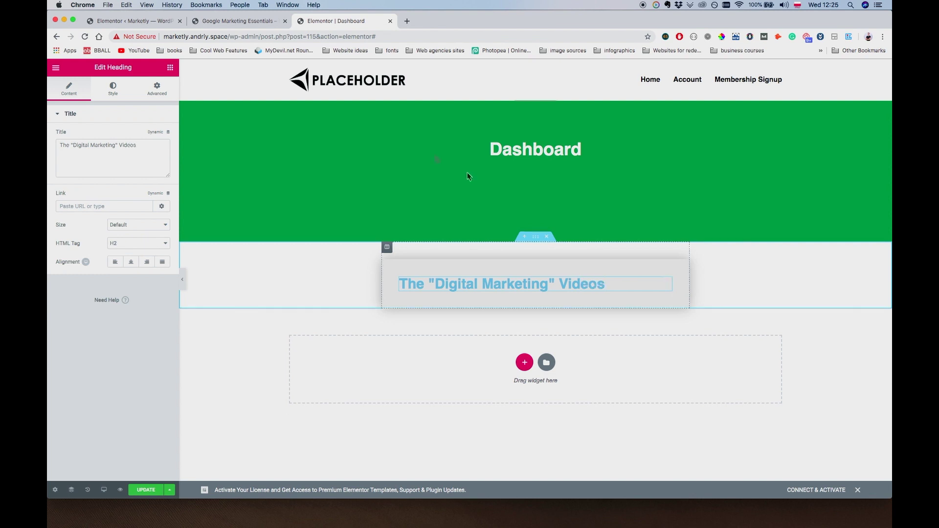
pyautogui.click(131, 262)
pyautogui.click(112, 90)
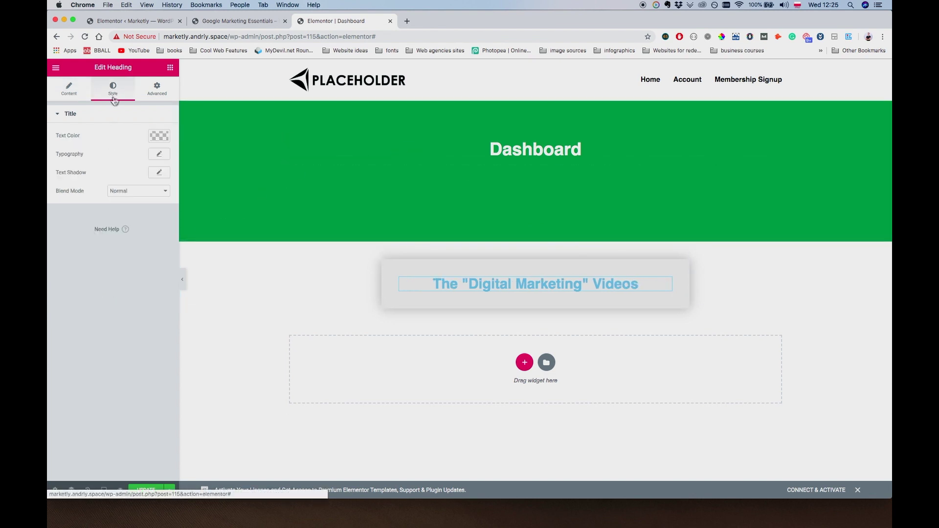
pyautogui.click(159, 135)
pyautogui.click(122, 245)
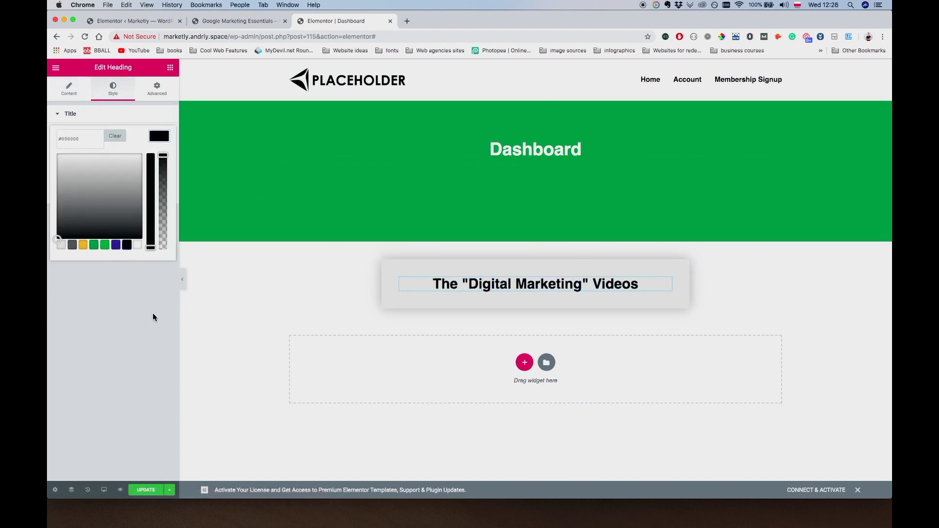
pyautogui.click(153, 313)
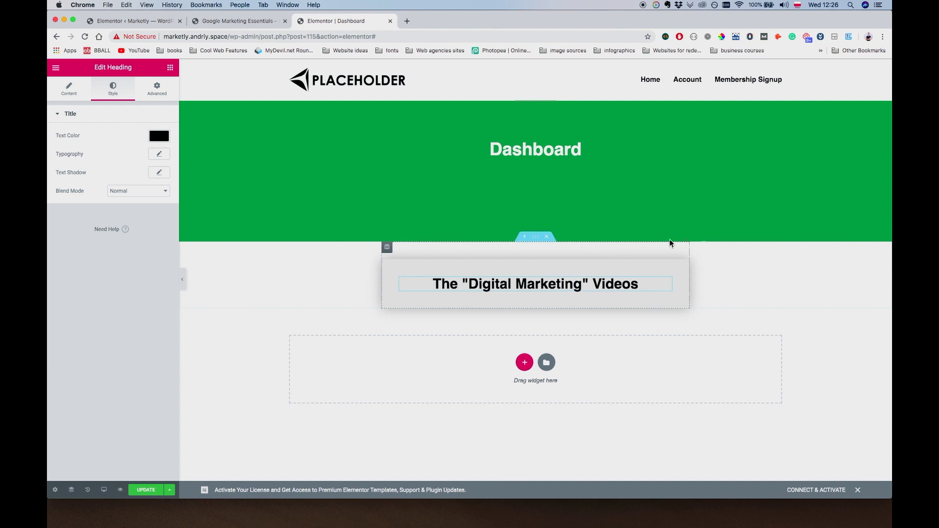
pyautogui.click(535, 238)
# Step: Give the heading section a top margin of -100 and a bottom margin of 0
pyautogui.click(157, 90)
pyautogui.click(64, 148)
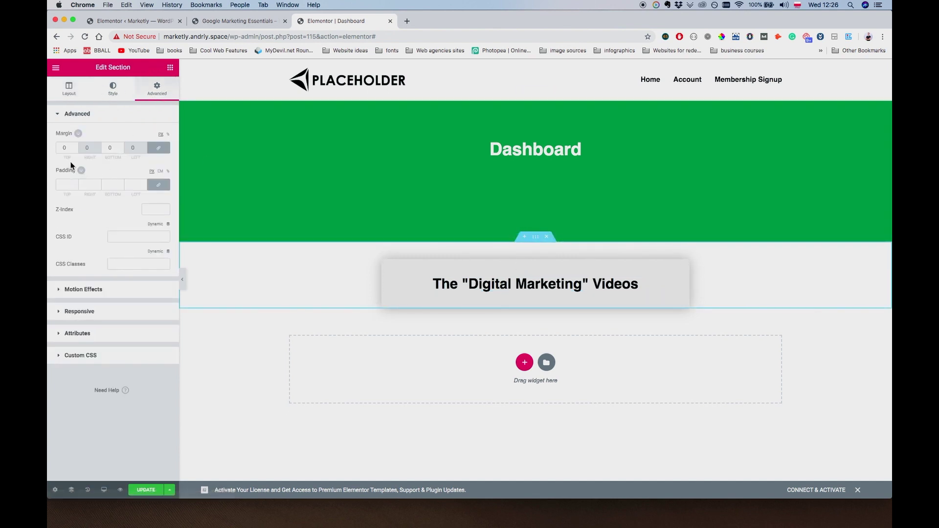
pyautogui.write('-1')
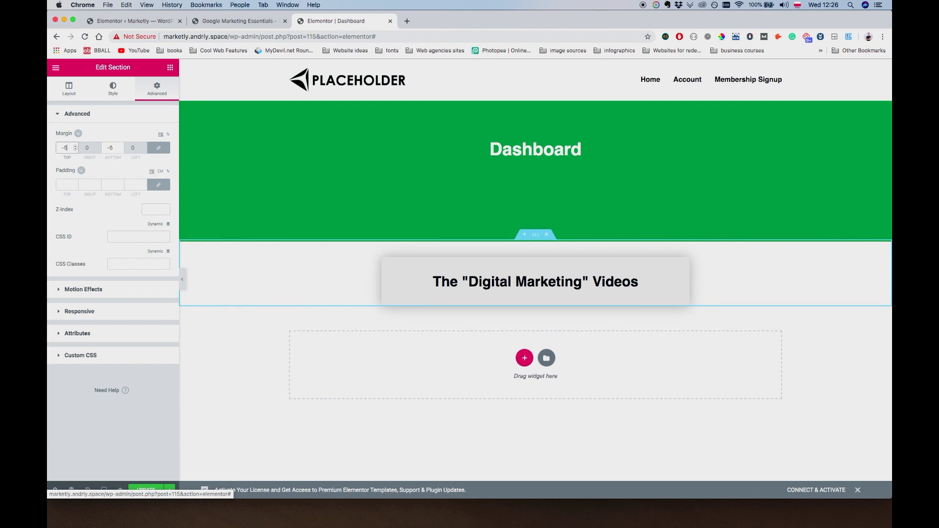
pyautogui.write('00')
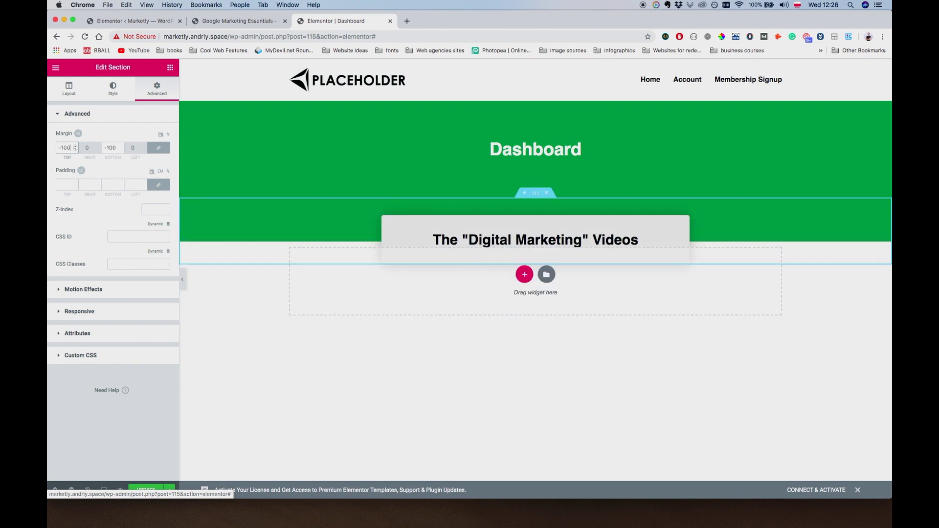
pyautogui.click(159, 148)
pyautogui.doubleClick(110, 148)
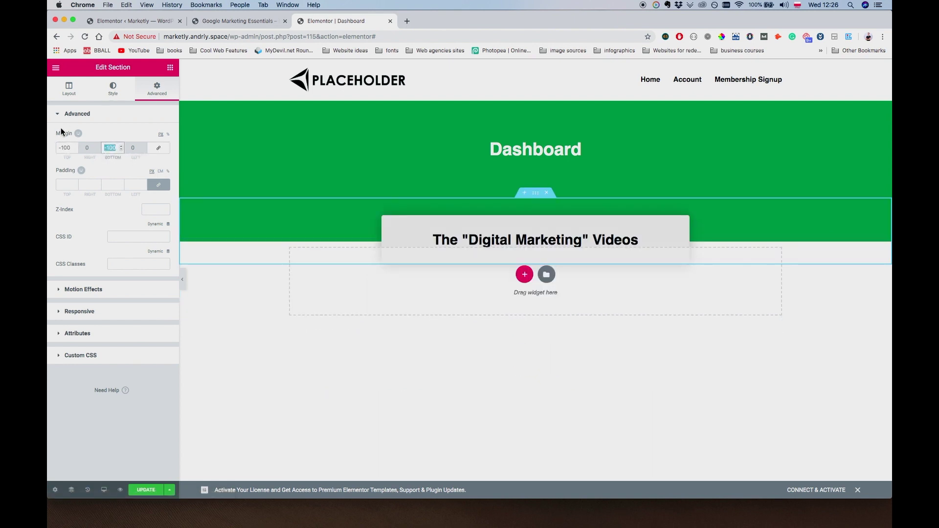
pyautogui.write('0')
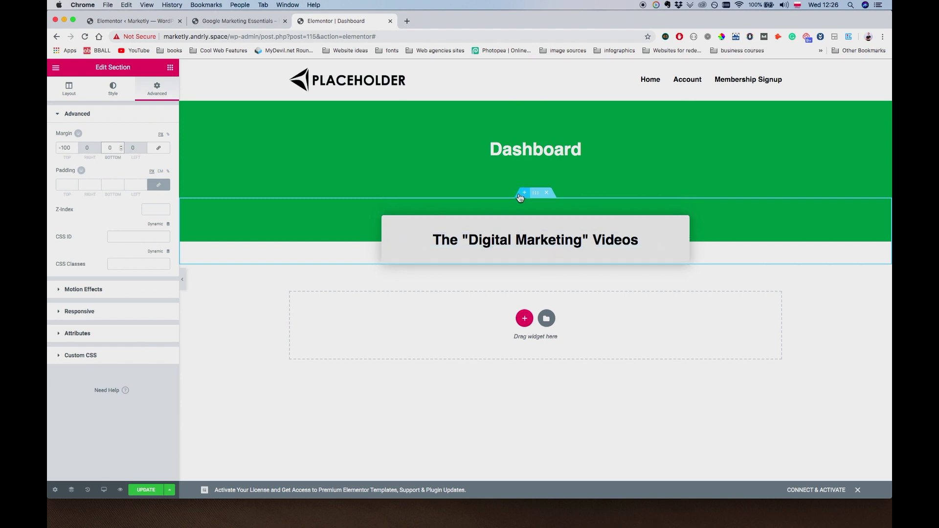
# Step: Clear the section's content width so the card widens, and save the page
pyautogui.click(73, 89)
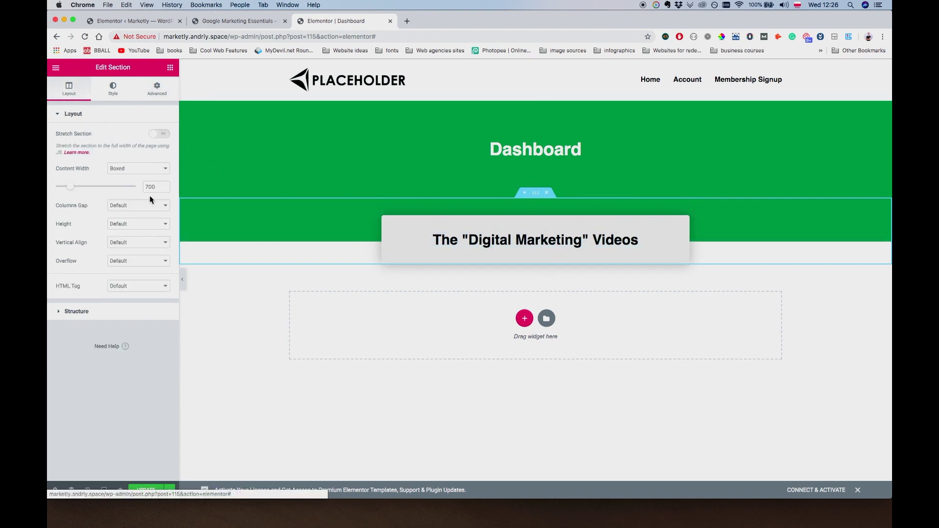
pyautogui.doubleClick(165, 187)
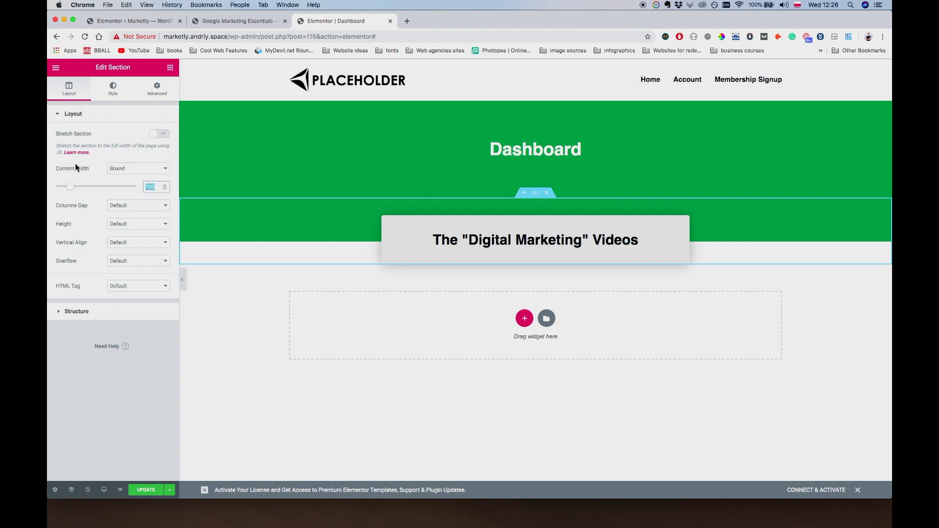
pyautogui.press('BackSpace')
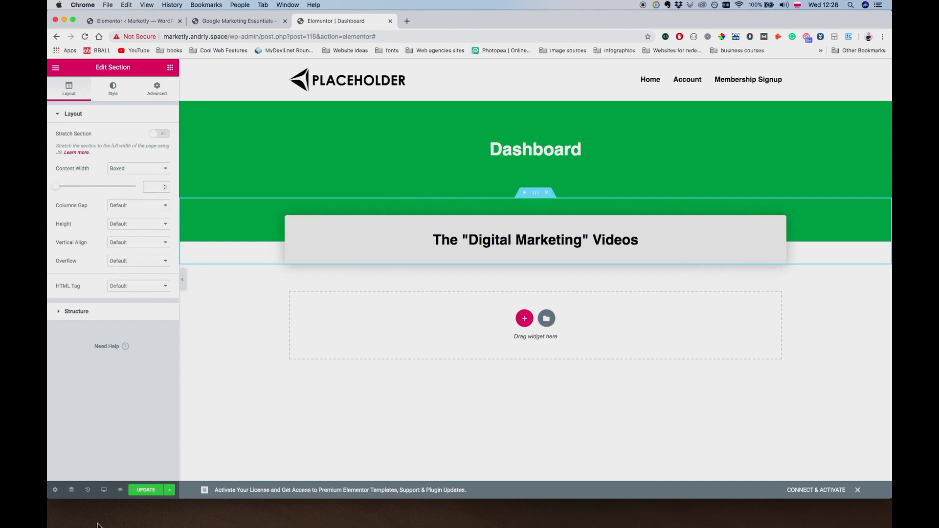
pyautogui.click(152, 493)
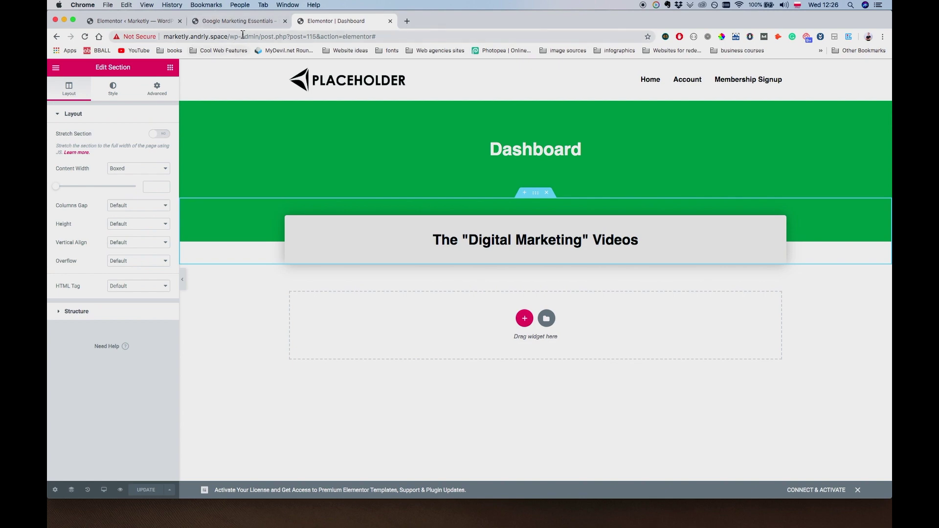
# Step: From the WordPress admin, search the plugin directory for Essential Addons for Elementor
pyautogui.moveTo(257, 37); pyautogui.dragTo(520, 43)
pyautogui.press('BackSpace')
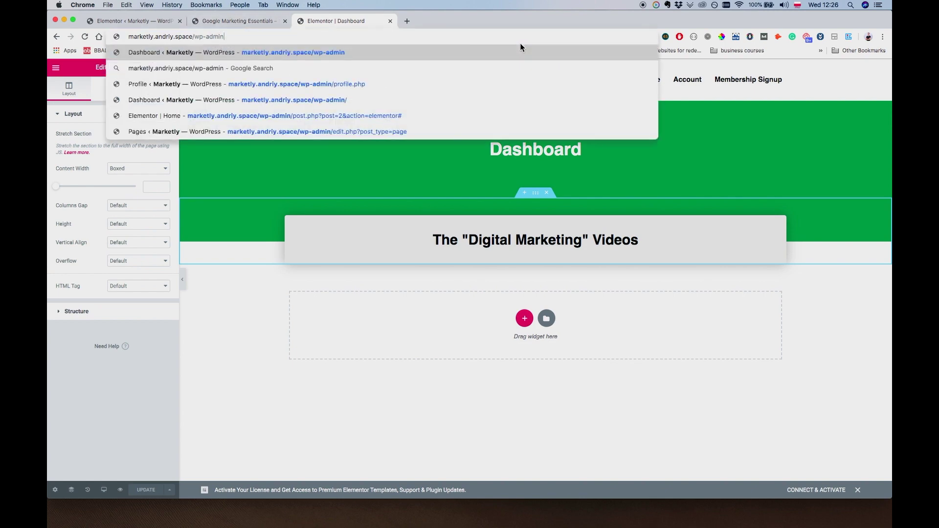
pyautogui.press('Return')
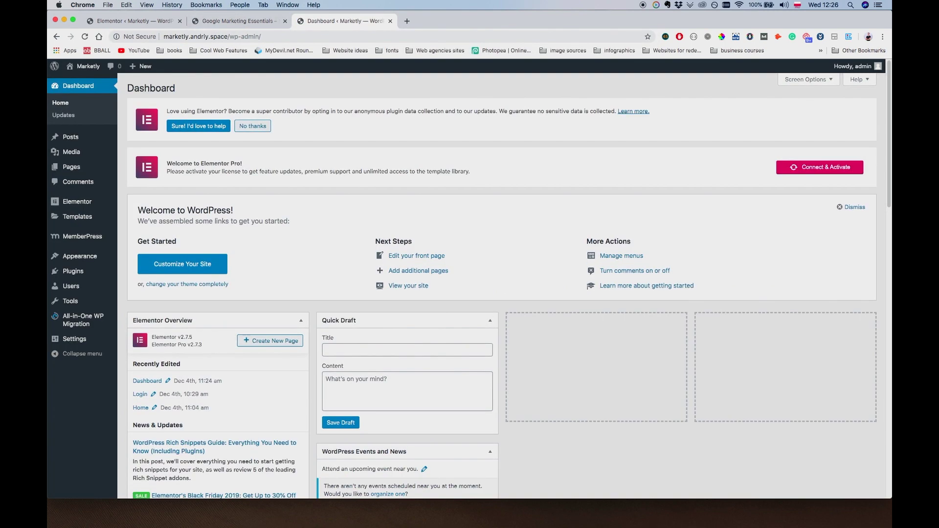
pyautogui.moveTo(74, 272)
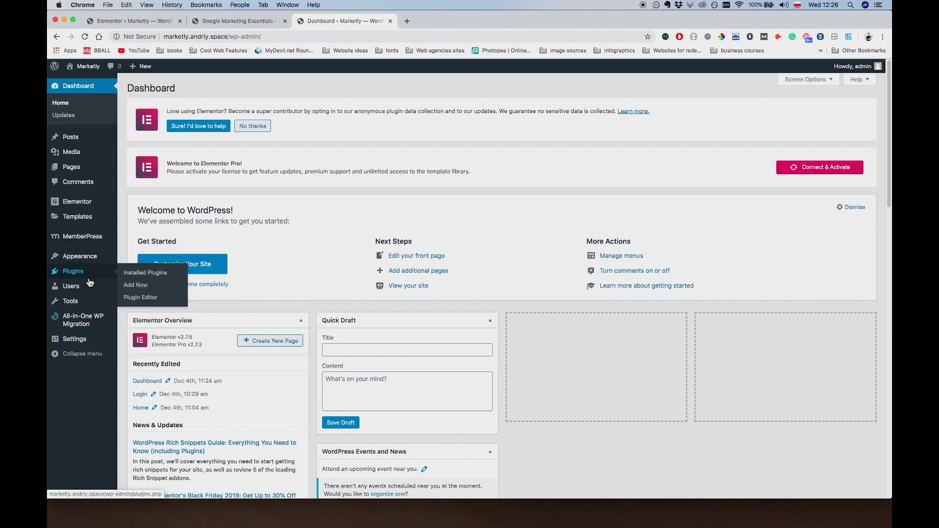
pyautogui.click(154, 286)
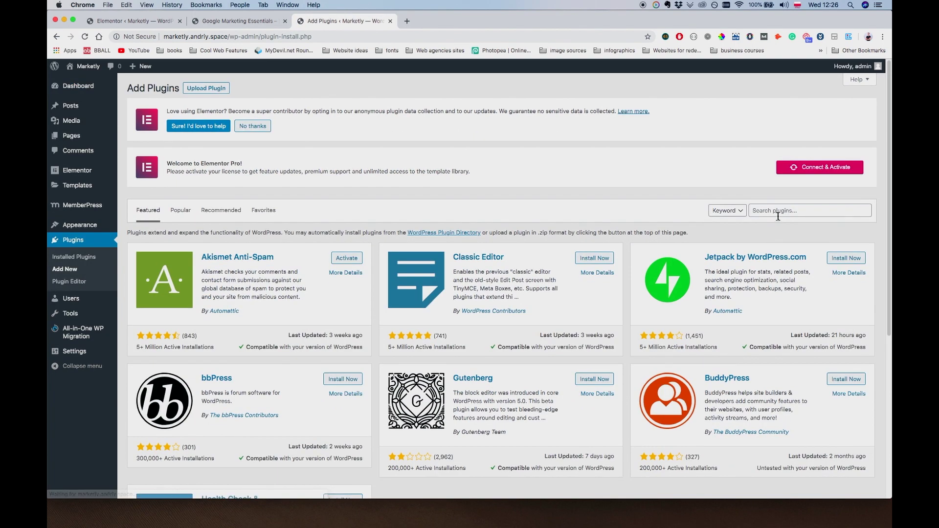
pyautogui.click(777, 211)
pyautogui.write('Ess')
pyautogui.press('Down')
pyautogui.press('Return')
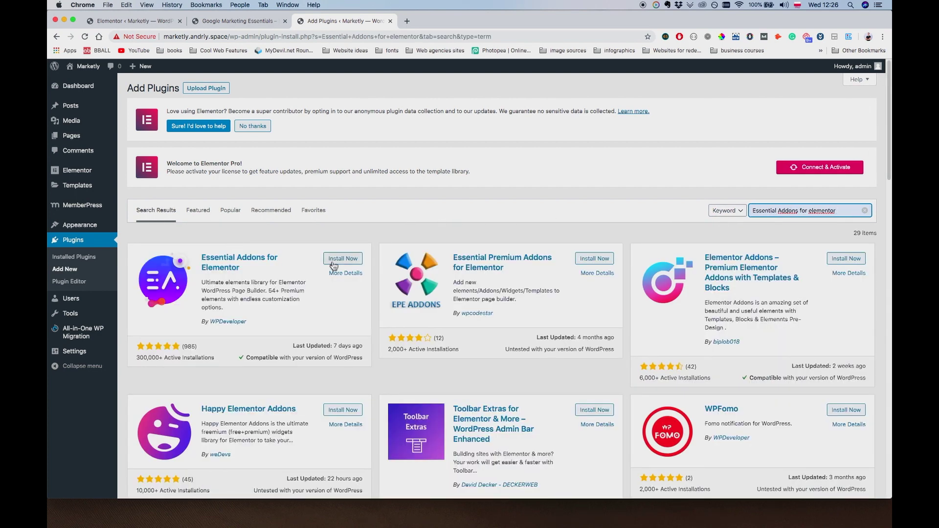
# Step: Install and activate Essential Addons for Elementor
pyautogui.click(333, 258)
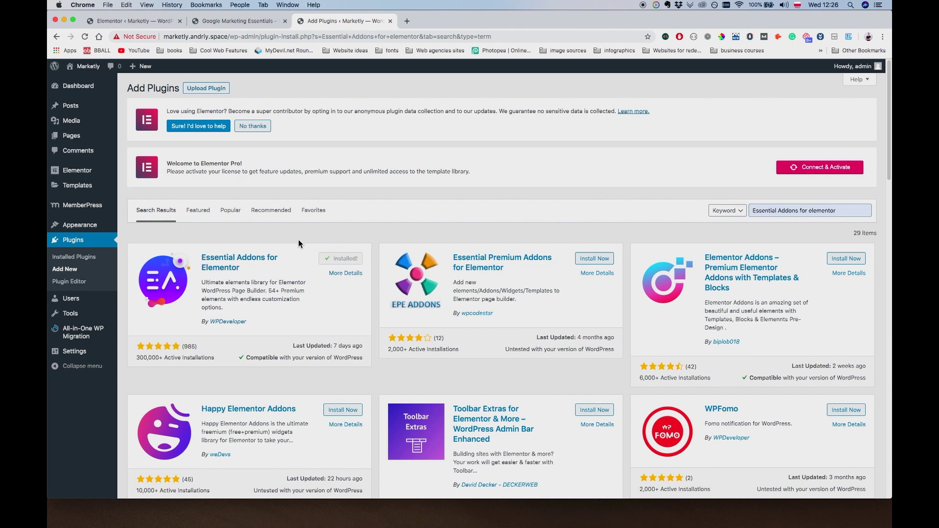
pyautogui.click(347, 259)
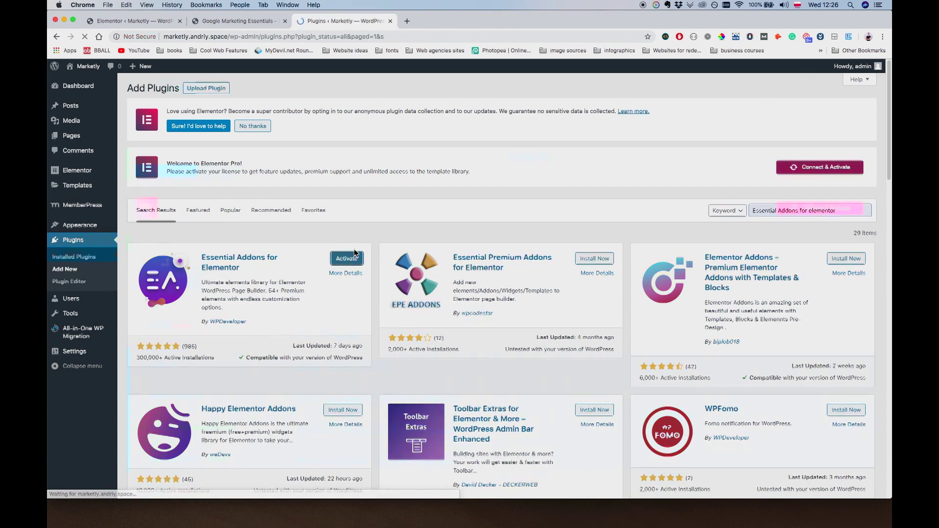
pyautogui.scroll(-5, 327, 277)
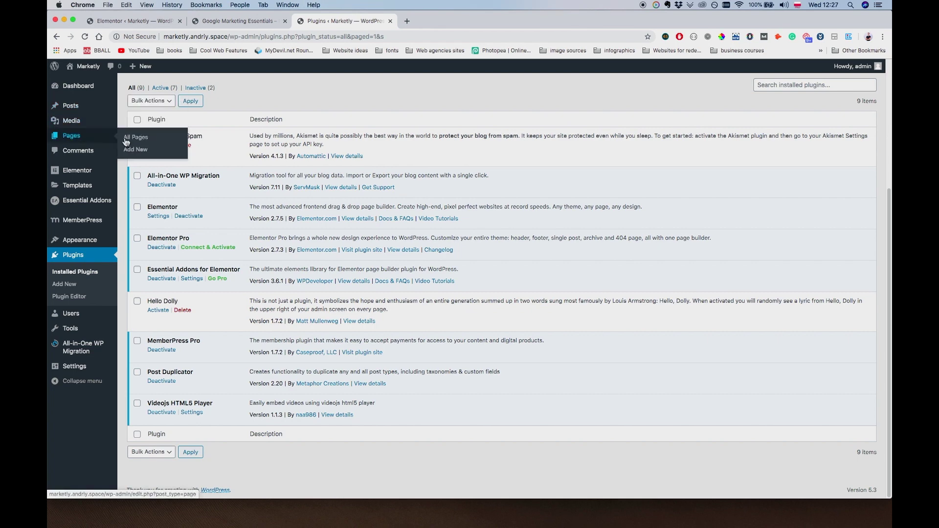
pyautogui.click(134, 137)
# Step: Reopen the Dashboard page in Elementor and add an EA Post Grid under the heading
pyautogui.moveTo(154, 331)
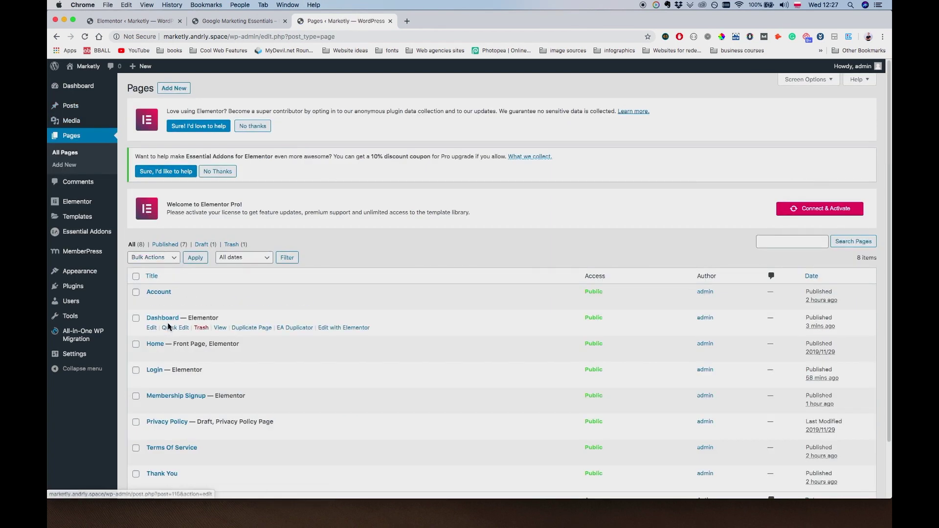
pyautogui.click(332, 328)
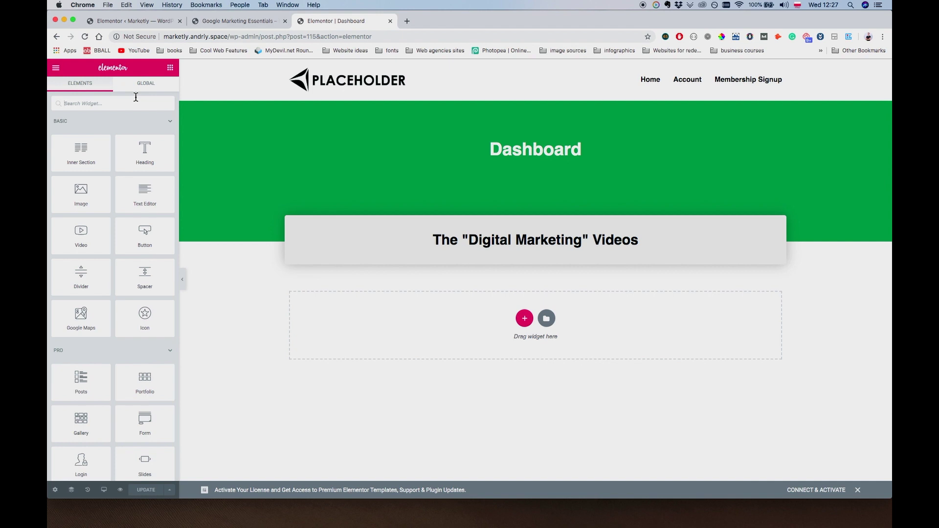
pyautogui.write('post grid')
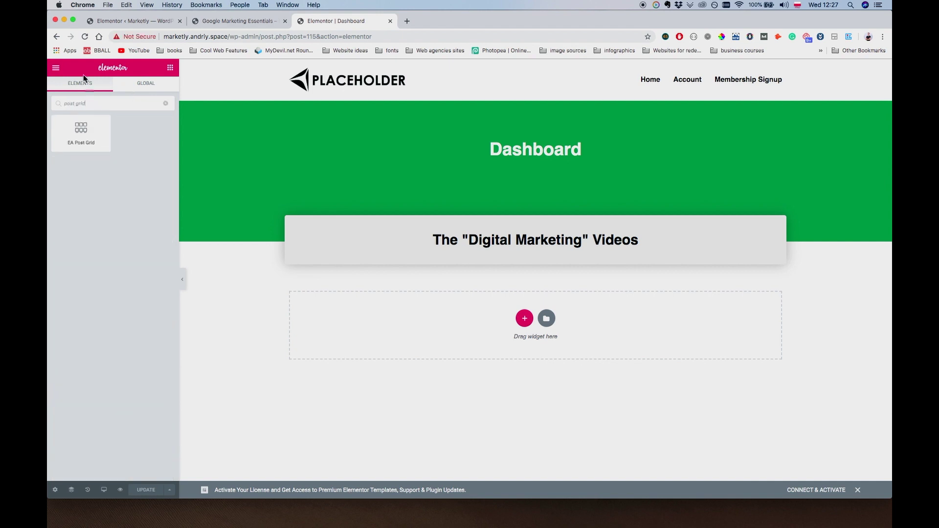
pyautogui.moveTo(81, 131); pyautogui.dragTo(556, 247)
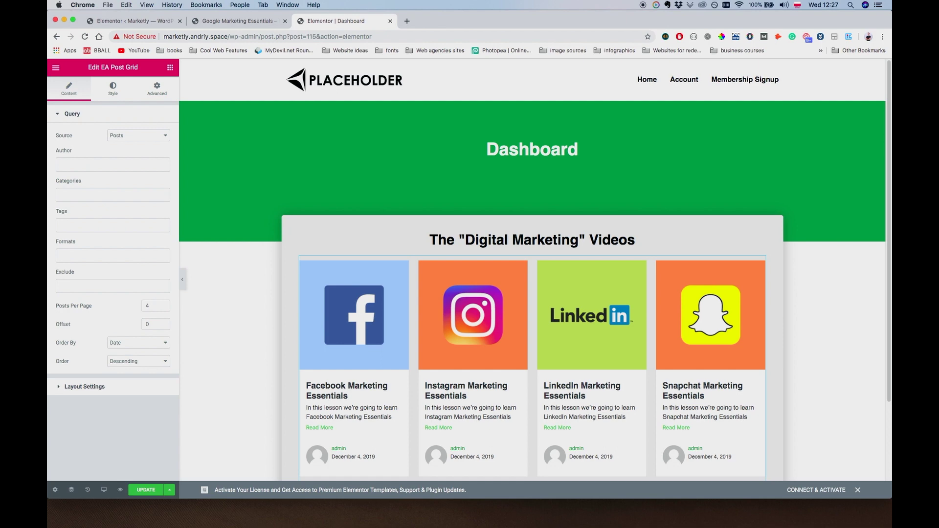
# Step: Limit the grid to the Protected Videos category with 12 posts per page
pyautogui.click(72, 195)
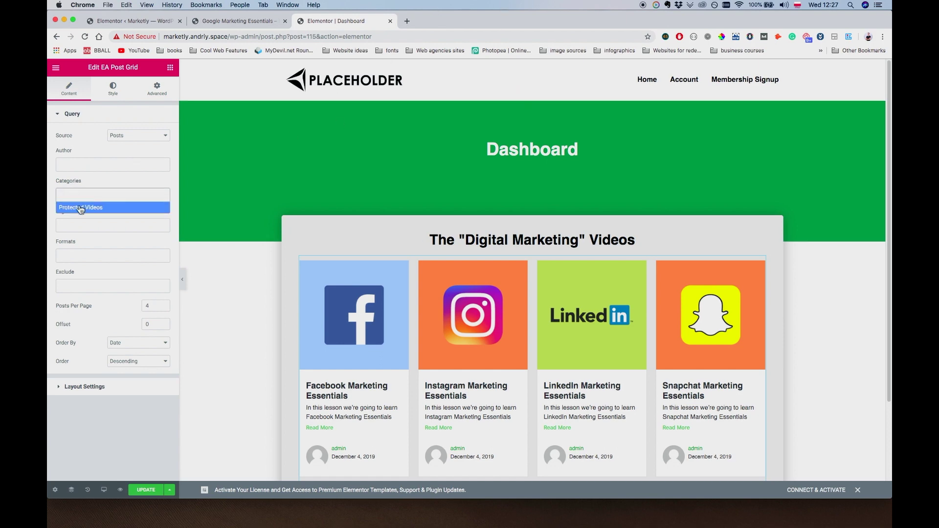
pyautogui.click(81, 208)
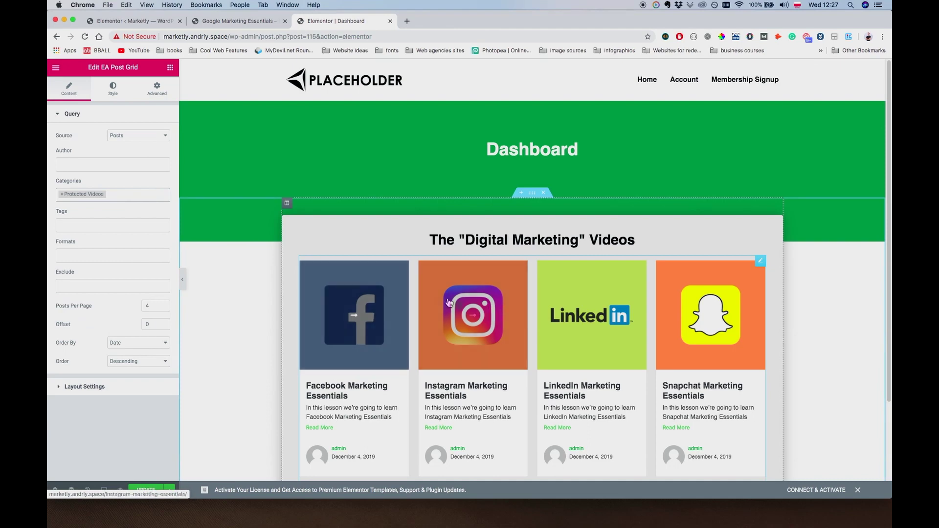
pyautogui.scroll(-1, 588, 296)
pyautogui.scroll(-2, 588, 296)
pyautogui.scroll(3, 629, 324)
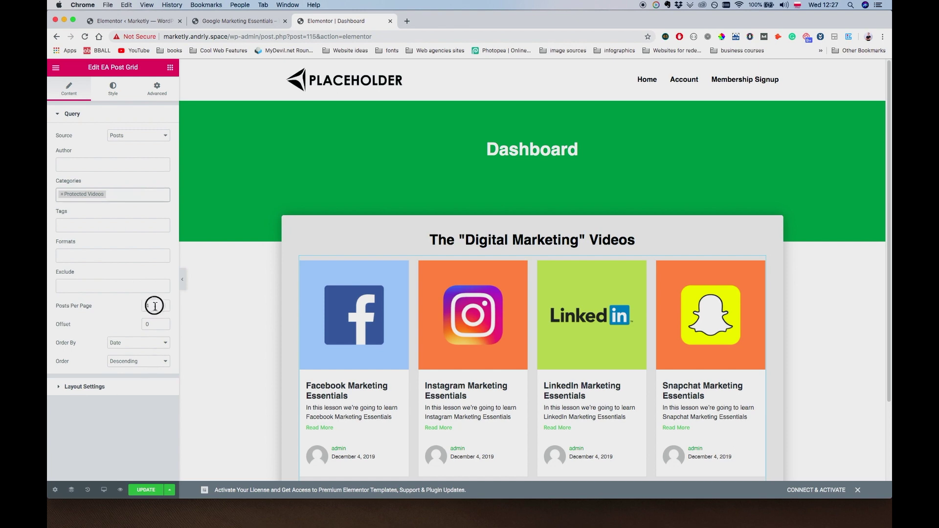
pyautogui.write('12')
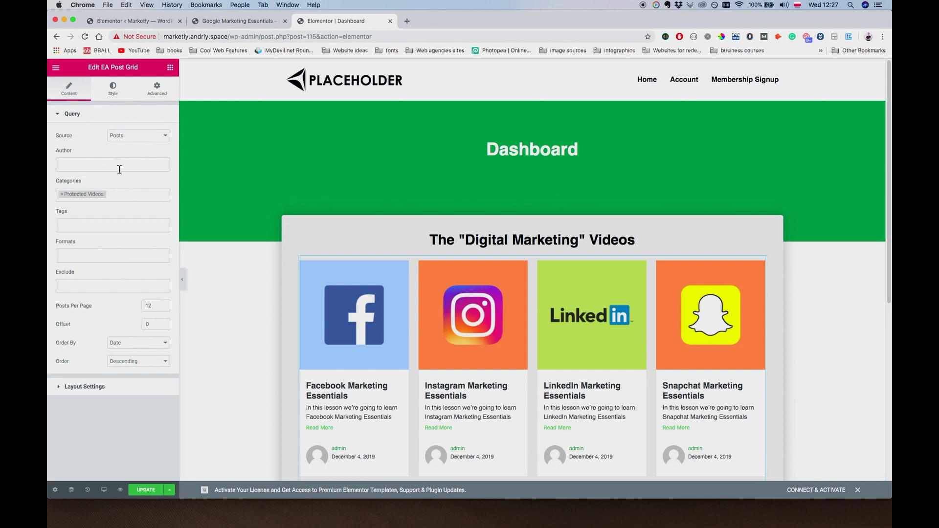
# Step: Set the post grid to three columns and turn off the Read More button and post meta
pyautogui.click(119, 395)
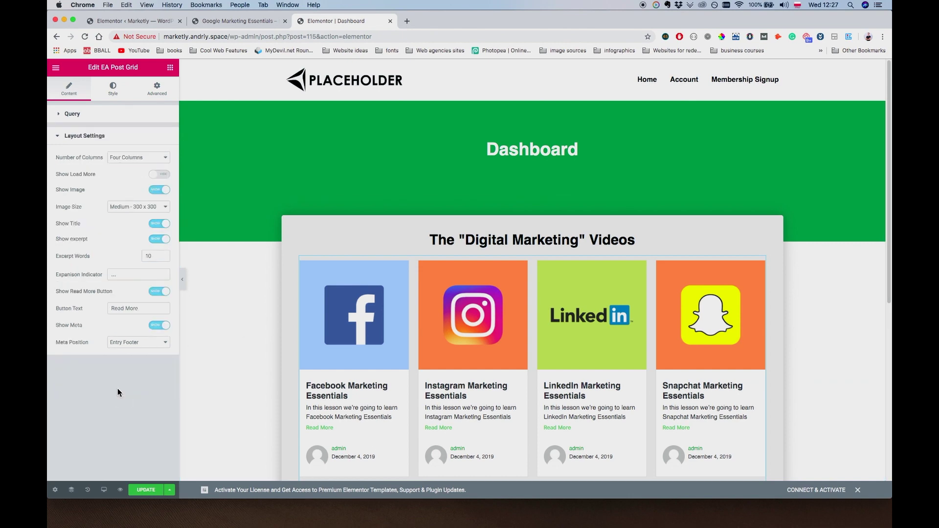
pyautogui.click(151, 158)
pyautogui.click(149, 150)
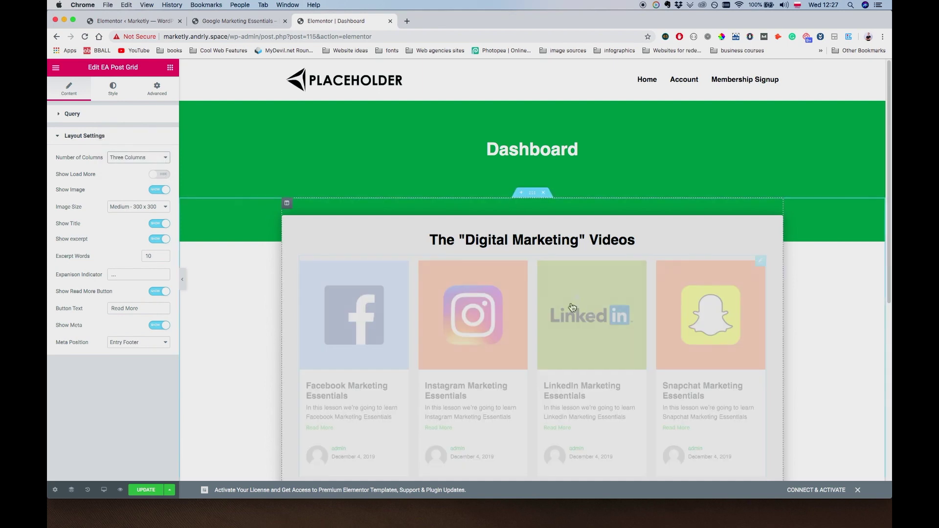
pyautogui.scroll(-10, 619, 197)
pyautogui.scroll(4, 561, 177)
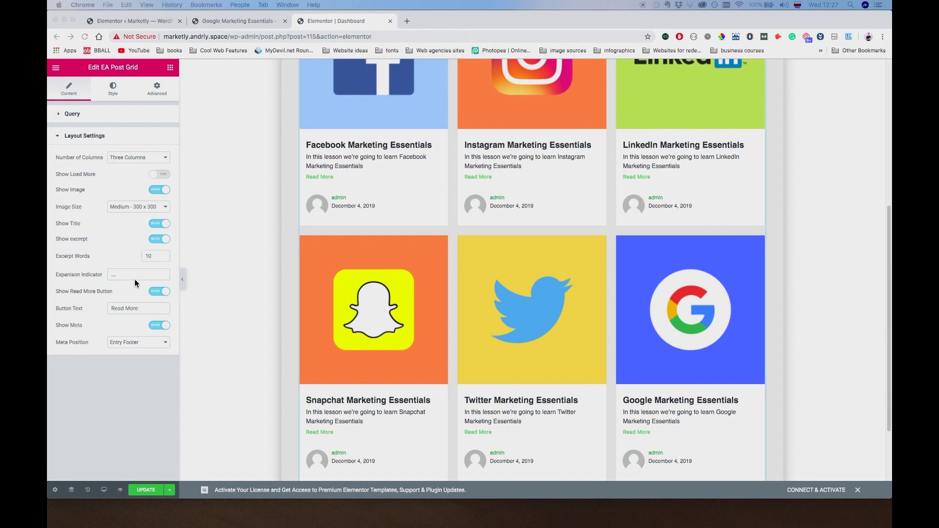
pyautogui.click(160, 290)
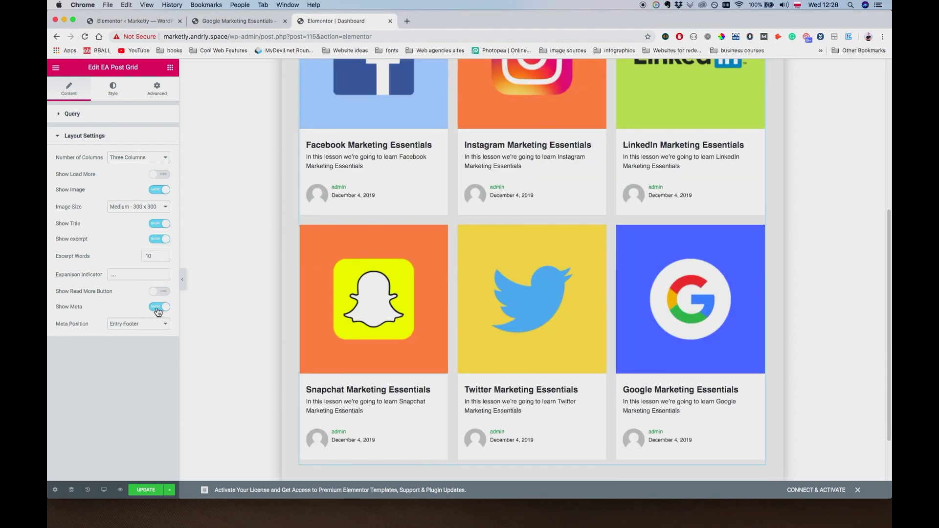
pyautogui.click(159, 307)
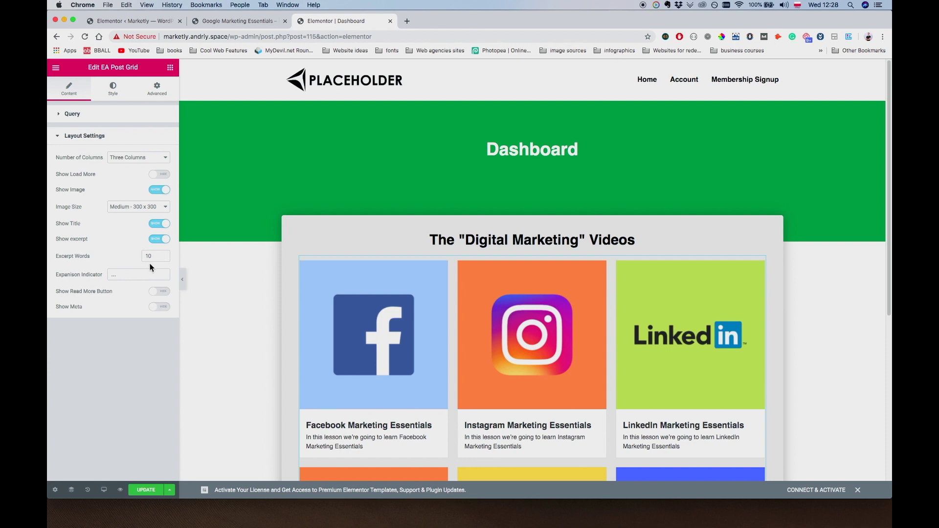
pyautogui.click(113, 89)
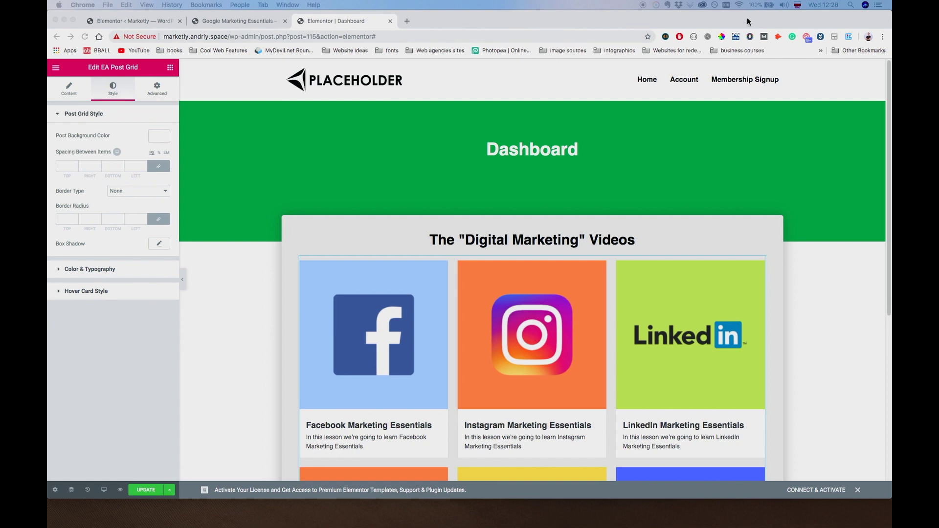
# Step: Set unlinked card spacing to 0, 20, 40, 20 and the border radius to 0
pyautogui.click(73, 162)
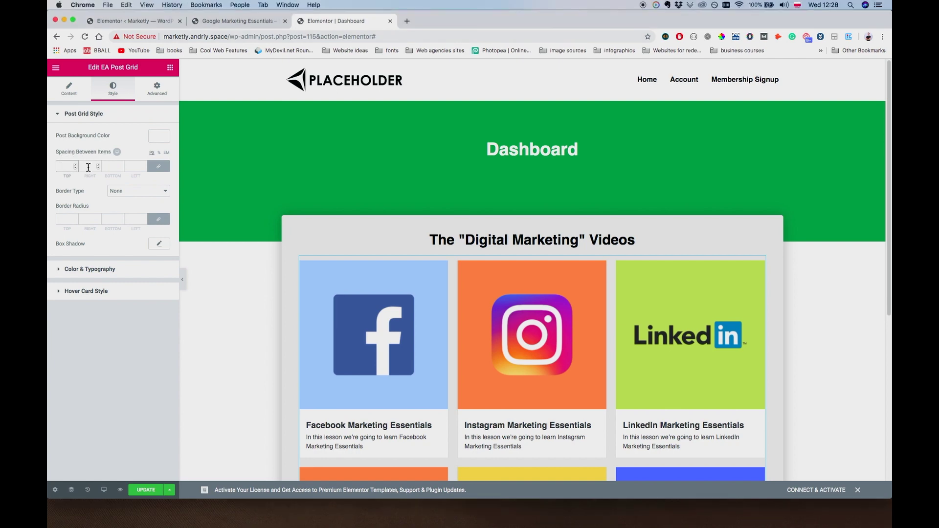
pyautogui.click(159, 166)
pyautogui.click(88, 166)
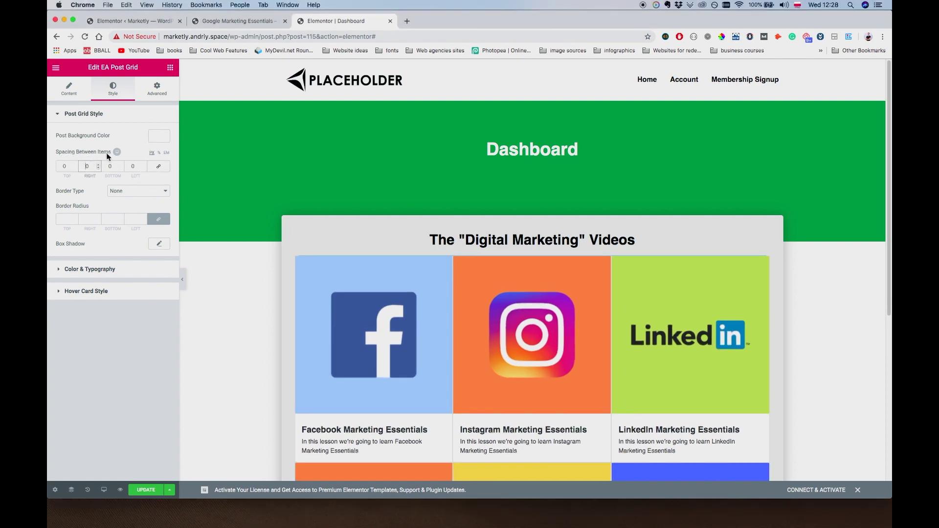
pyautogui.write('20')
pyautogui.click(110, 166)
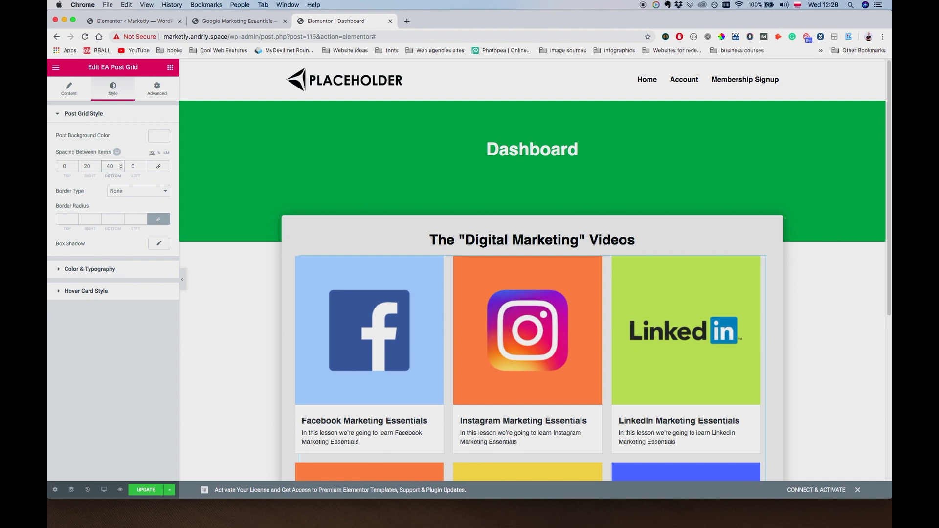
pyautogui.click(133, 166)
pyautogui.write('20')
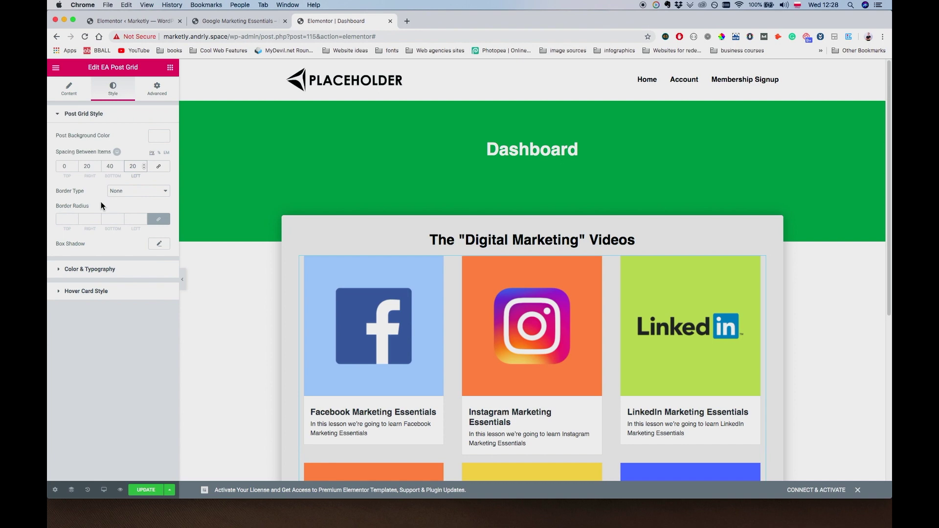
pyautogui.click(159, 219)
pyautogui.press('super+Tab')
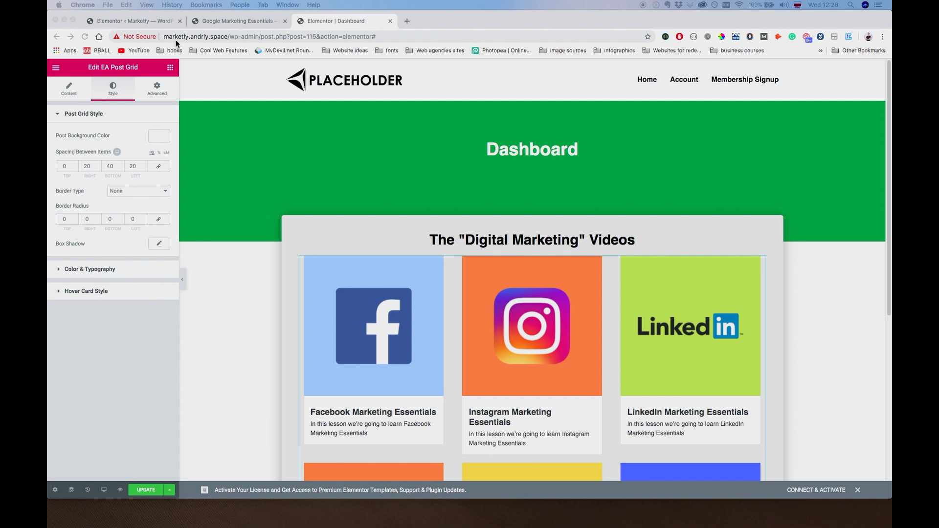
# Step: Set both Title Alignment and Excerpt Alignment to Center, then return to Layout Settings
pyautogui.click(107, 270)
pyautogui.click(103, 270)
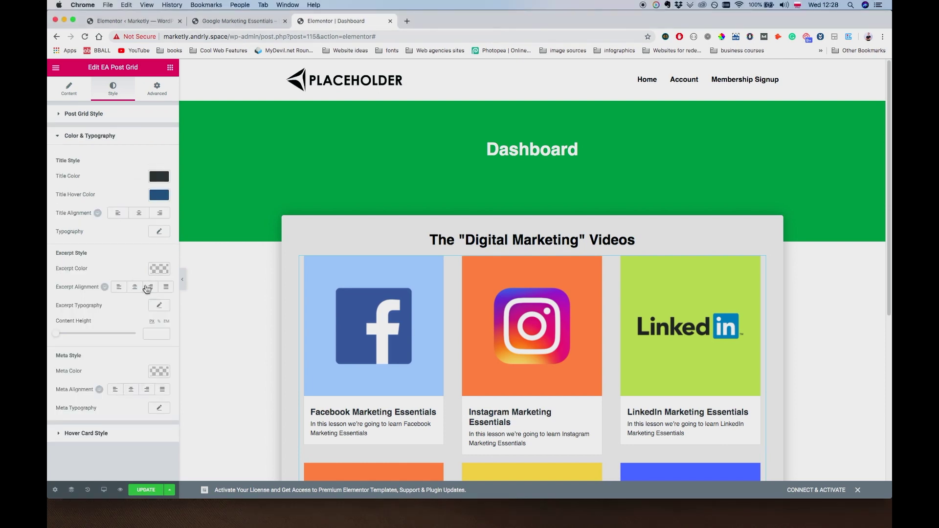
pyautogui.click(137, 290)
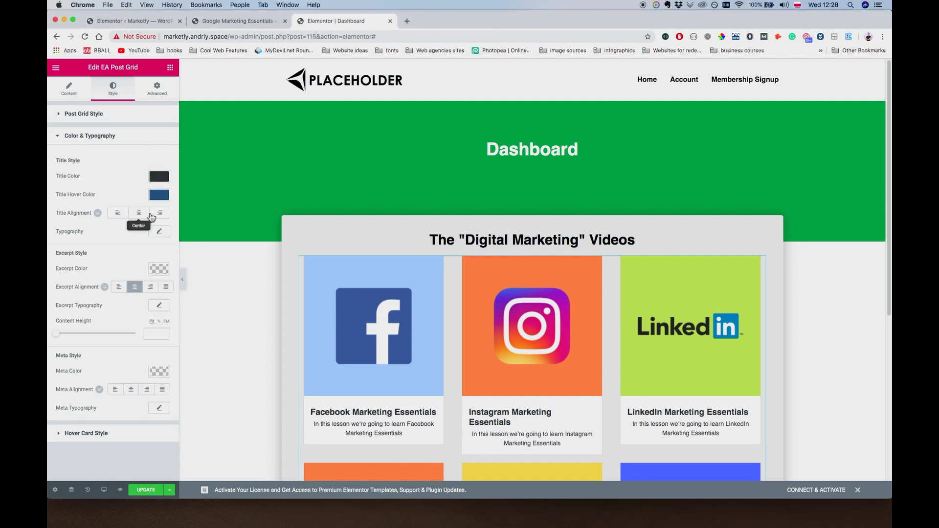
pyautogui.click(142, 215)
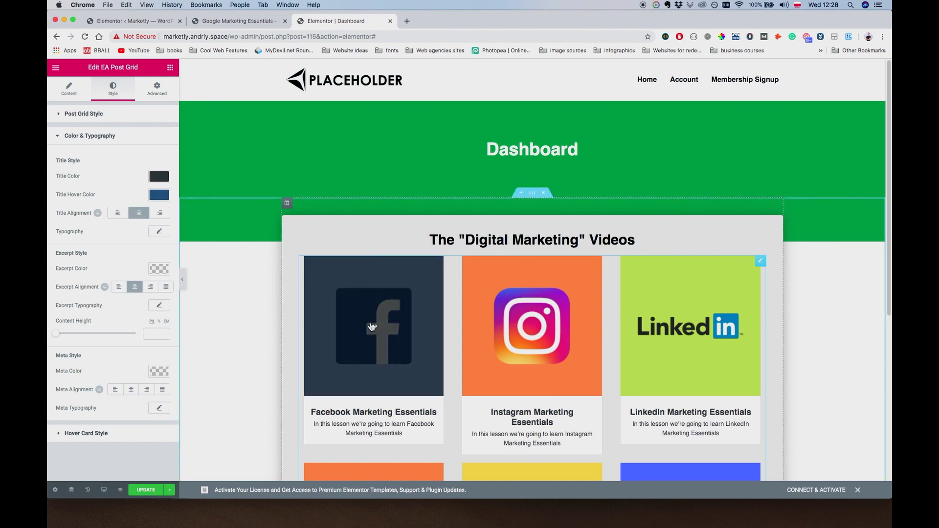
pyautogui.scroll(-5, 392, 352)
pyautogui.scroll(-1, 685, 434)
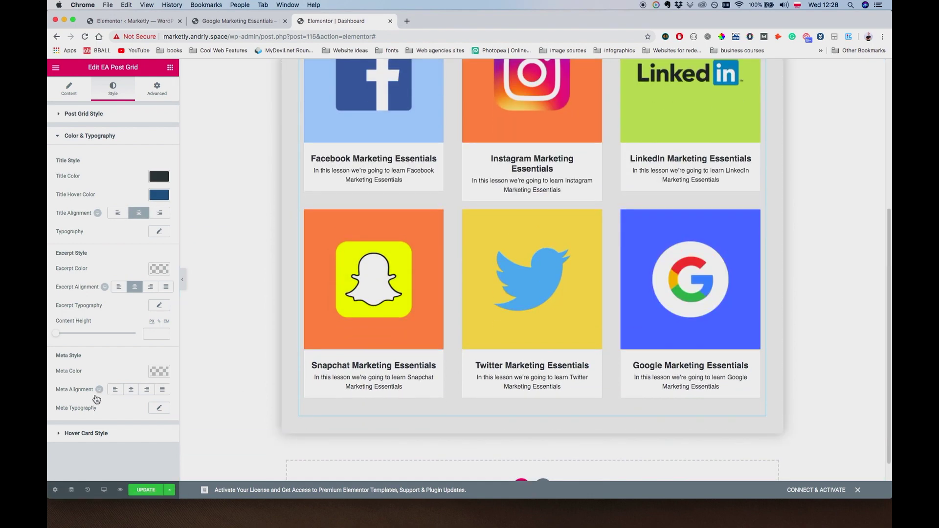
pyautogui.click(81, 114)
pyautogui.click(69, 89)
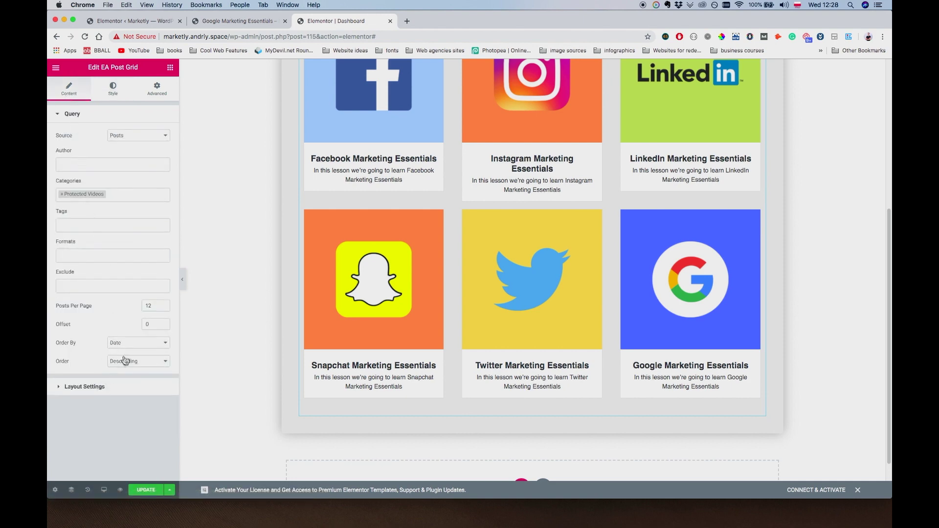
pyautogui.click(96, 389)
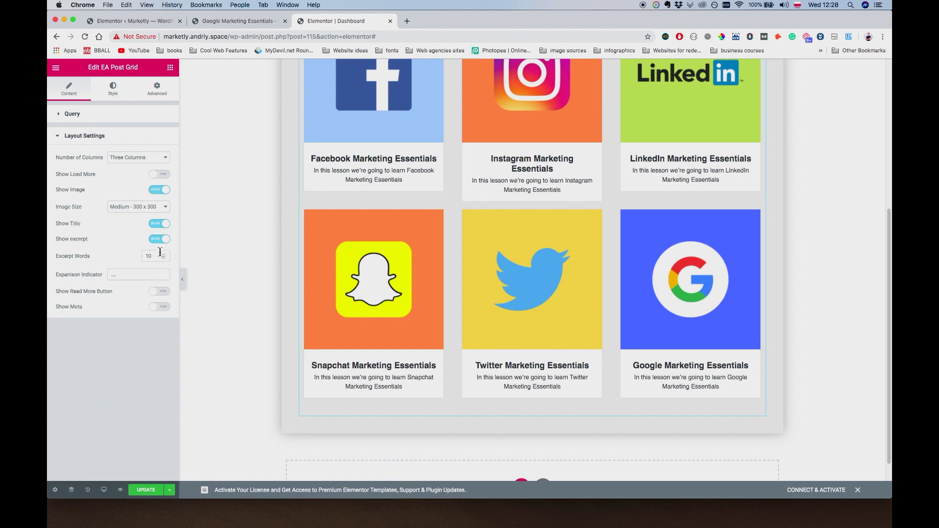
# Step: Enable Show Load More so a Load More button appears beneath the grid
pyautogui.click(158, 292)
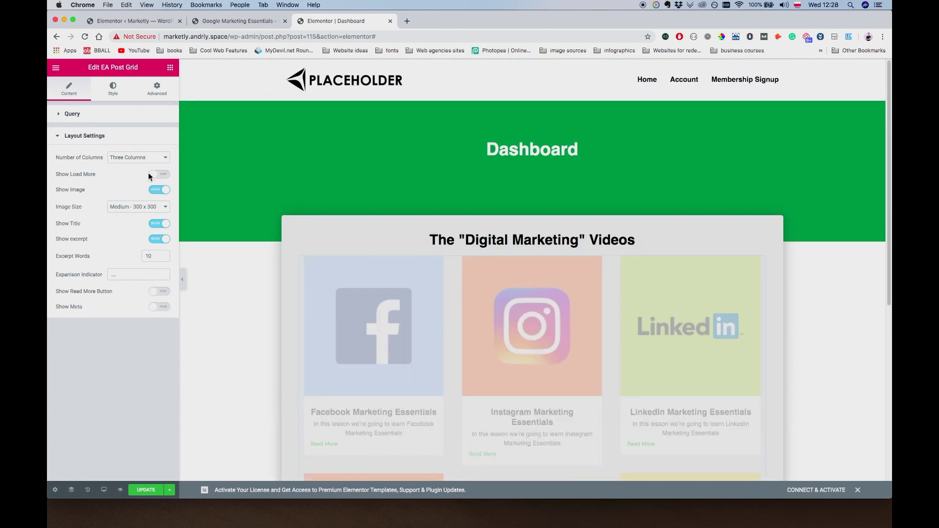
pyautogui.click(155, 174)
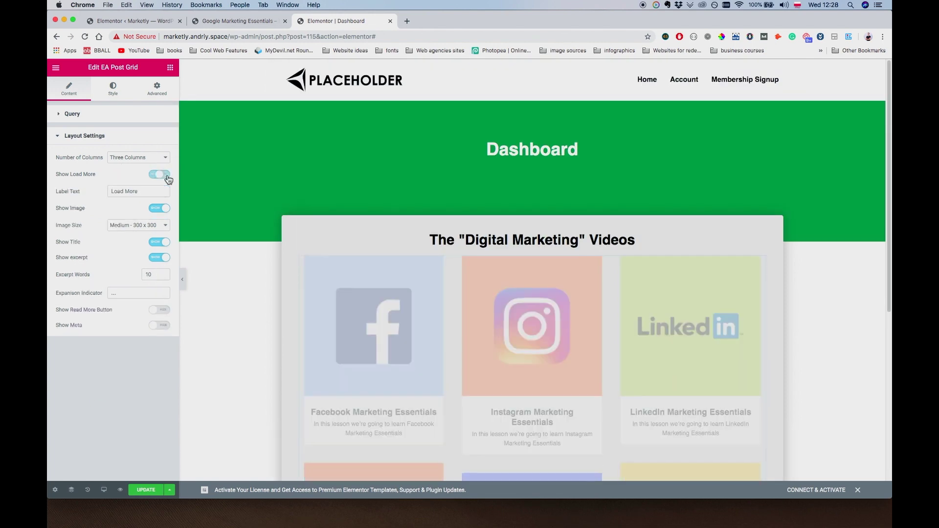
pyautogui.scroll(-5, 606, 286)
pyautogui.scroll(-3, 605, 287)
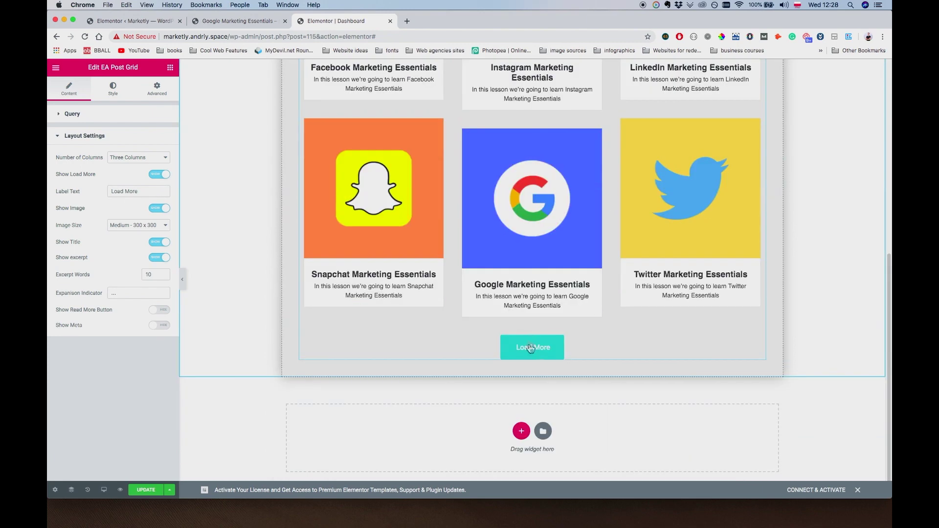
# Step: Set the Load More button's background colour to green
pyautogui.click(123, 85)
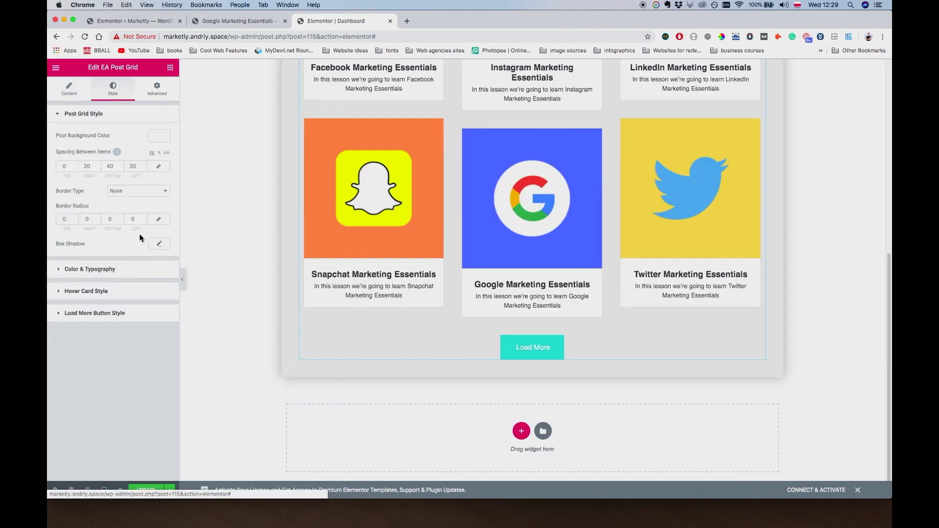
pyautogui.click(109, 314)
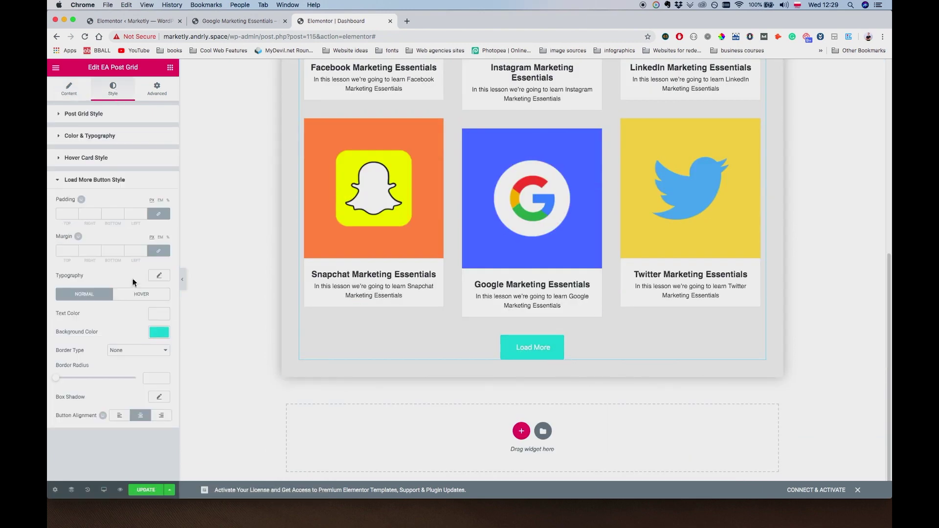
pyautogui.click(157, 336)
pyautogui.click(105, 448)
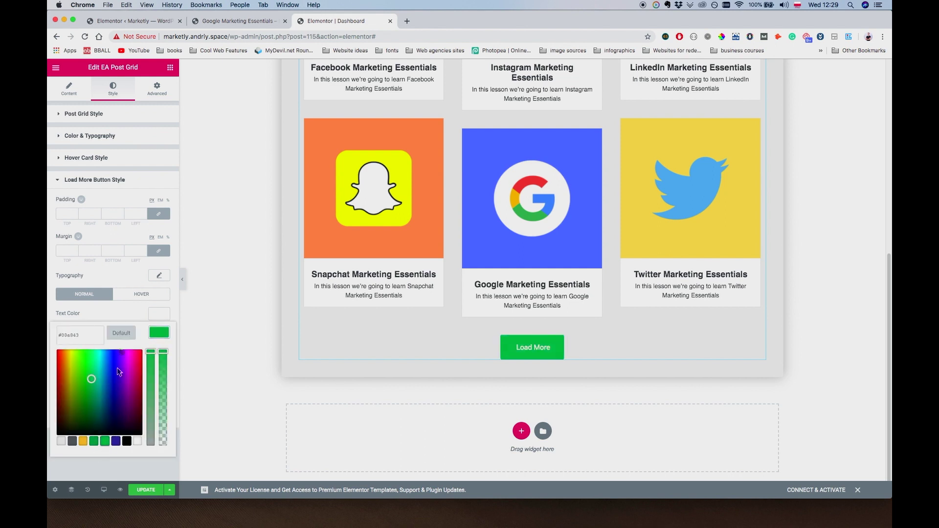
pyautogui.click(127, 313)
# Step: Set the Load More button's hover background colour to dark green
pyautogui.click(141, 294)
pyautogui.click(159, 332)
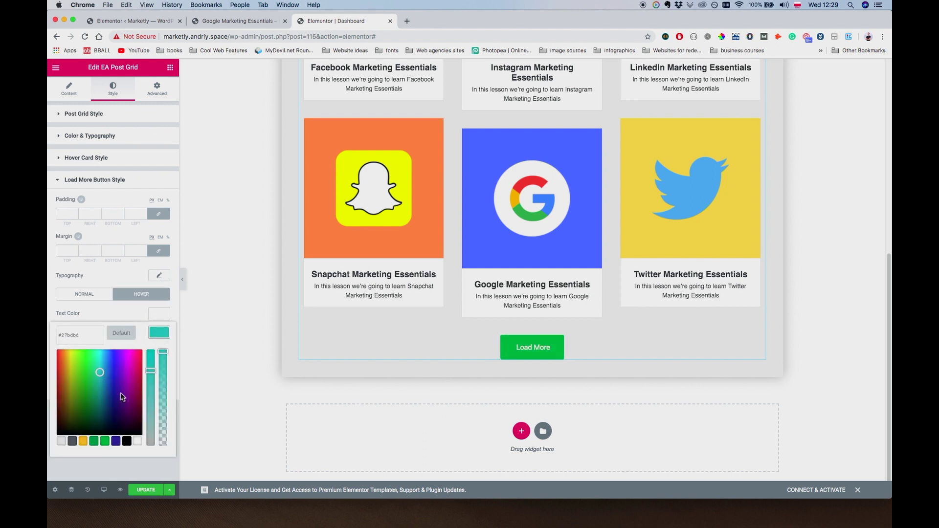
pyautogui.click(93, 441)
pyautogui.click(102, 307)
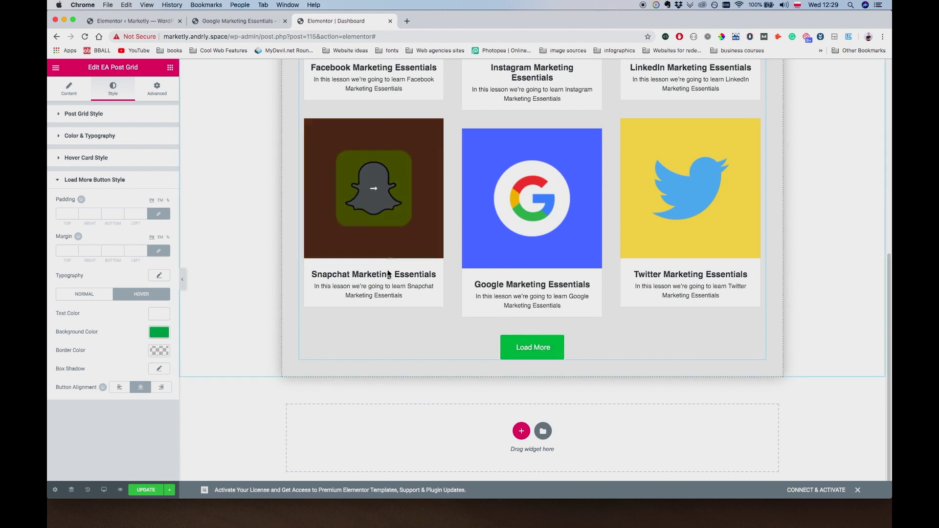
pyautogui.scroll(3, 518, 238)
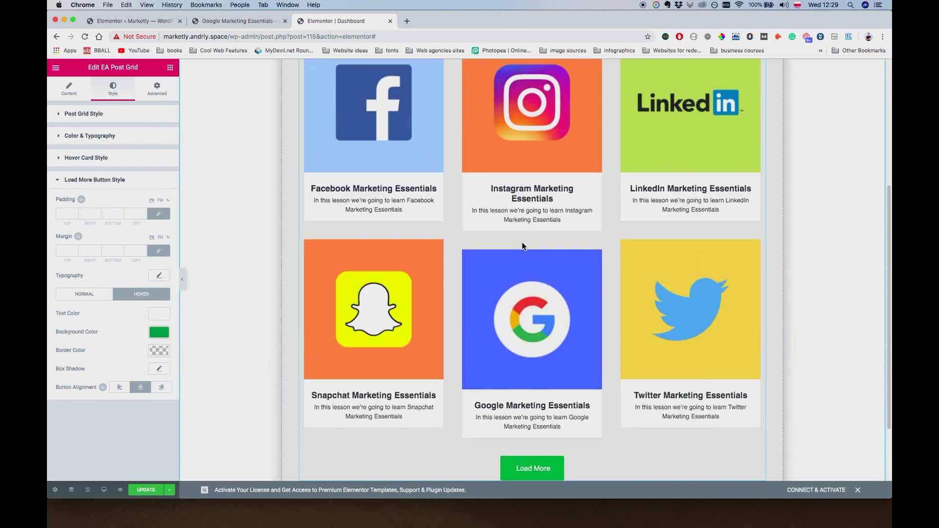
# Step: Set the post title typography font size to 18
pyautogui.scroll(1, 521, 242)
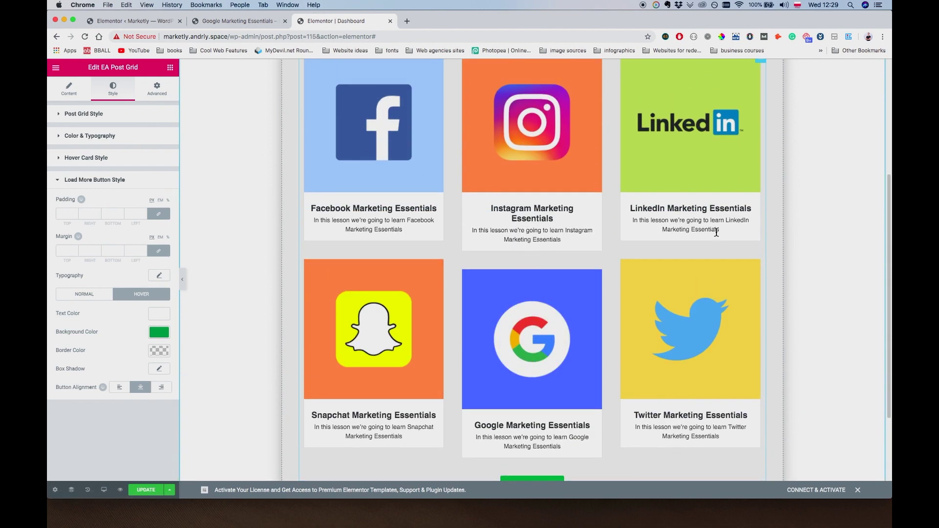
pyautogui.click(90, 157)
pyautogui.click(96, 142)
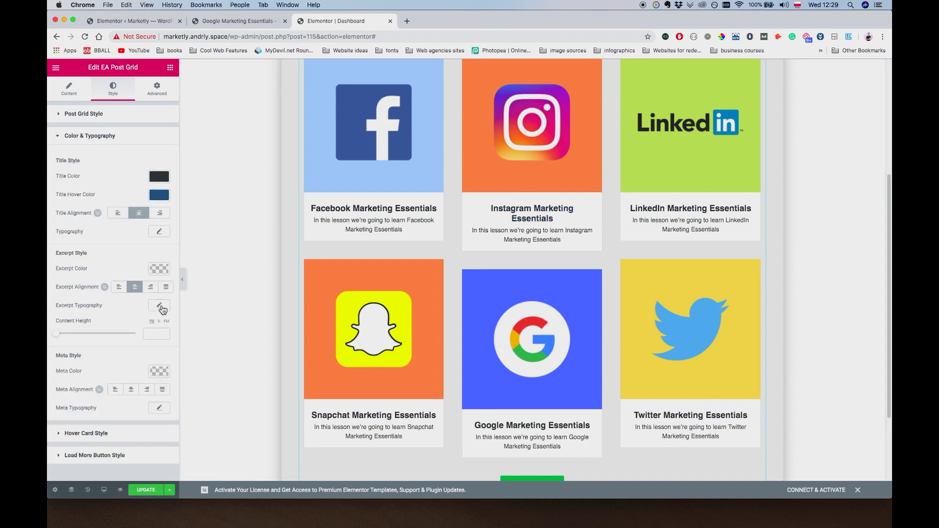
pyautogui.click(164, 235)
pyautogui.click(146, 285)
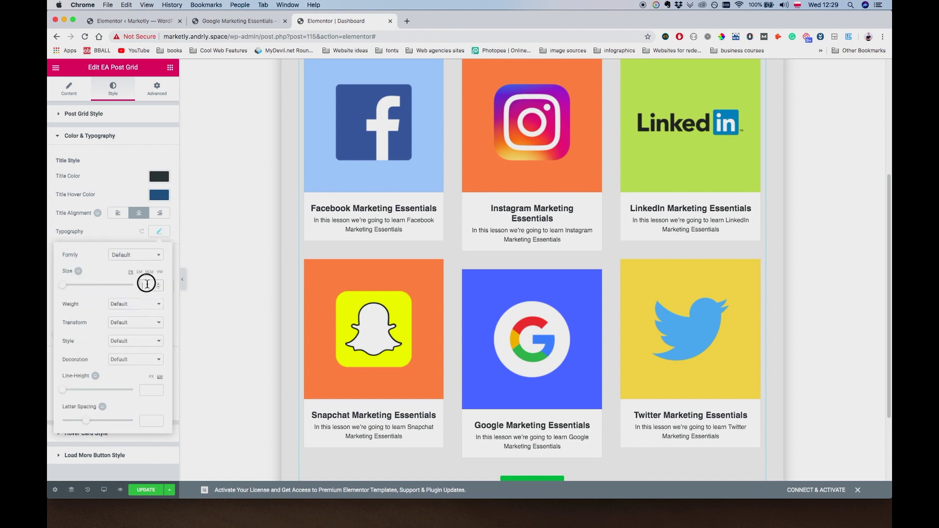
pyautogui.write('20')
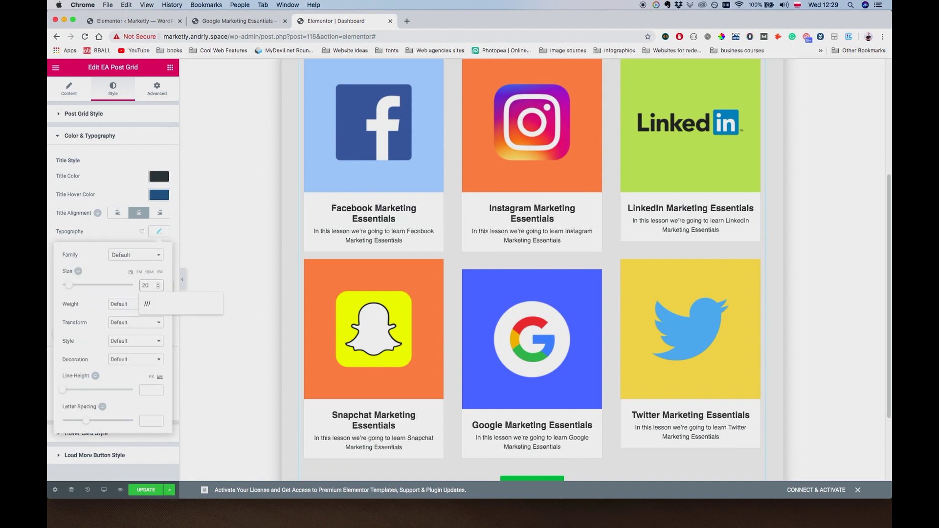
pyautogui.press('Down')
pyautogui.press('Escape')
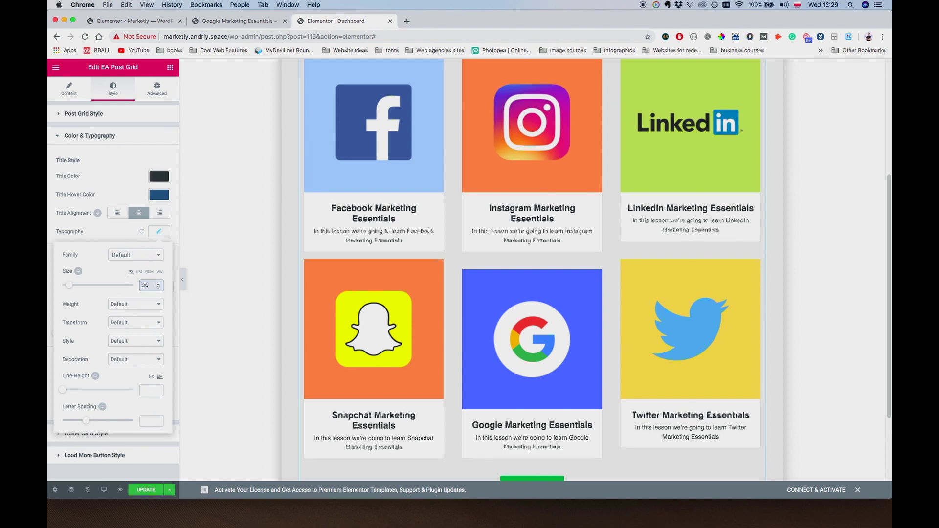
pyautogui.press('Down')
pyautogui.press('Down')
pyautogui.press('Down')
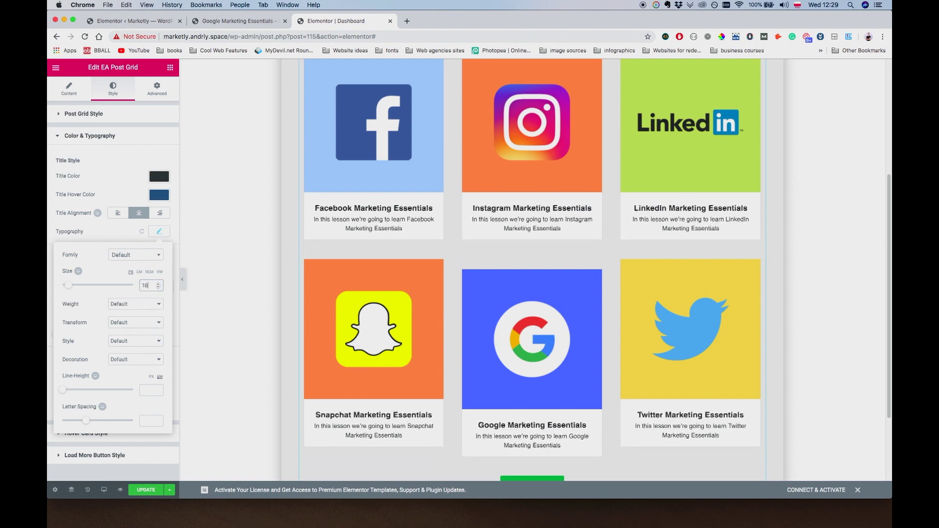
pyautogui.press('Up')
pyautogui.click(108, 231)
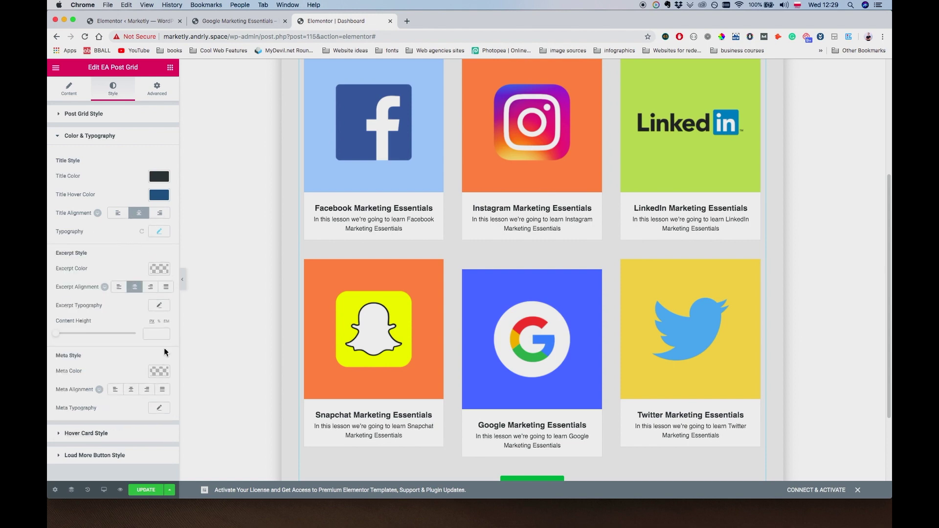
# Step: Set the excerpt typography font size to 15 and save the page with Cmd+S
pyautogui.click(159, 305)
pyautogui.click(146, 359)
pyautogui.write('16')
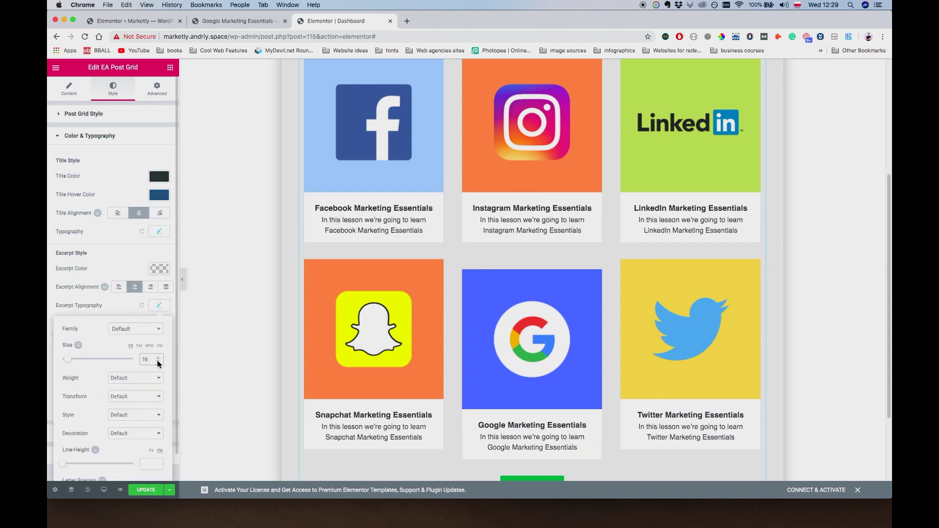
pyautogui.press('Down')
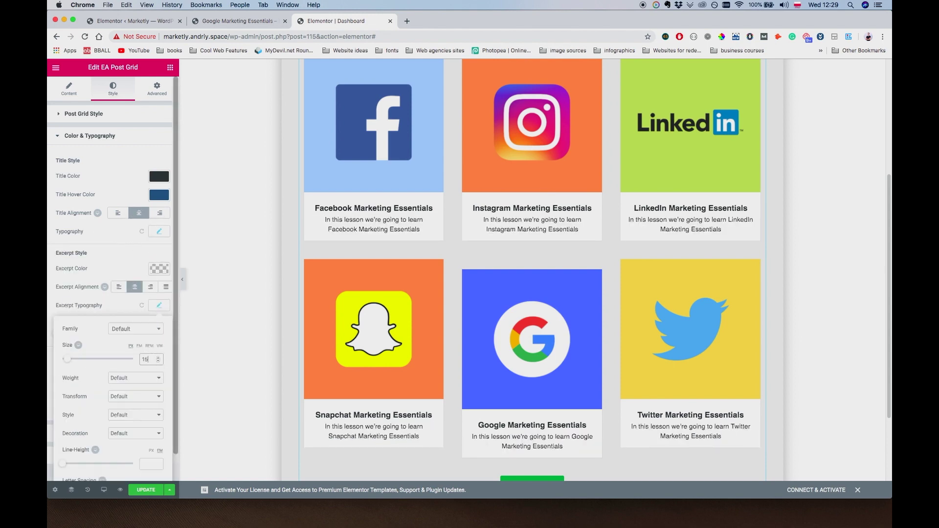
pyautogui.click(152, 296)
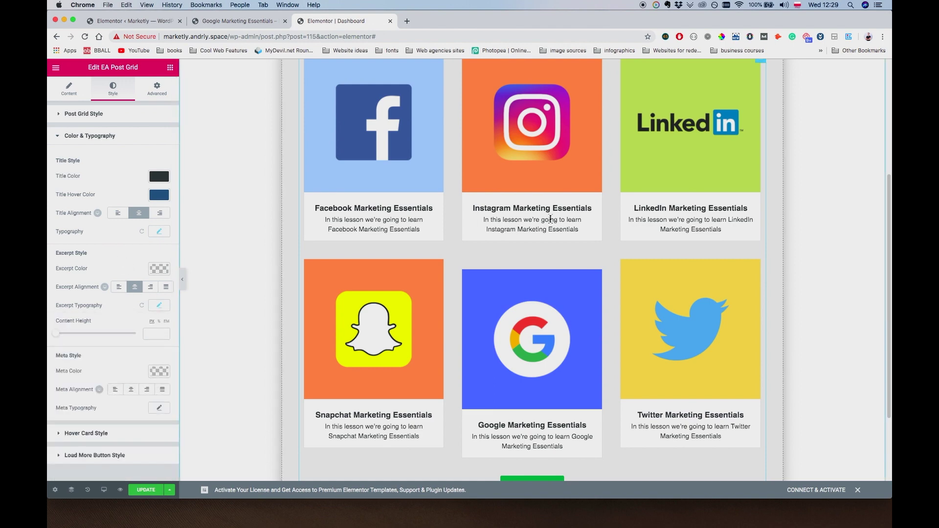
pyautogui.scroll(-3, 544, 228)
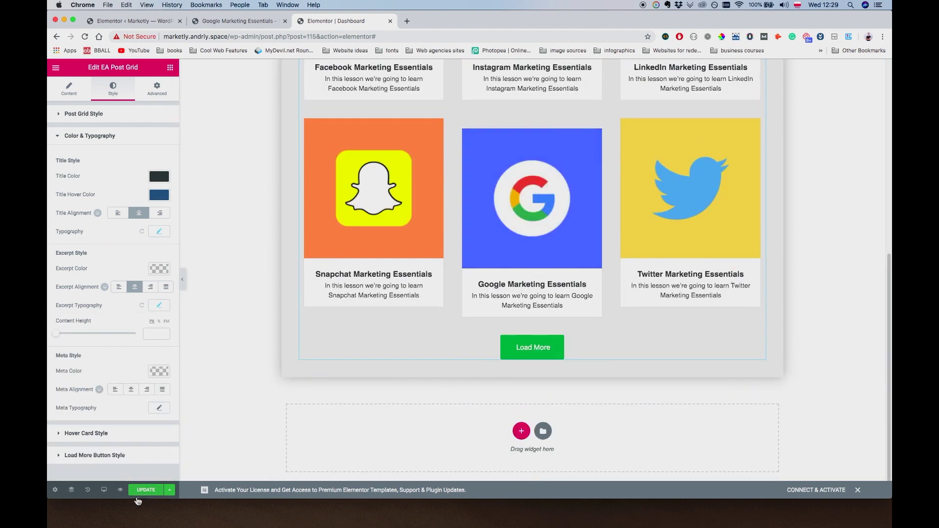
pyautogui.press('super+s')
pyautogui.scroll(3, 251, 447)
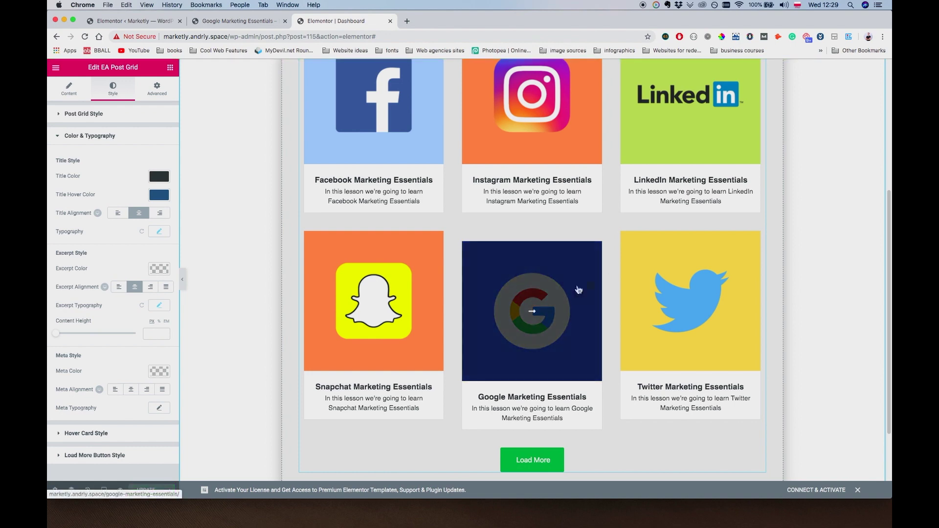
pyautogui.scroll(2, 633, 160)
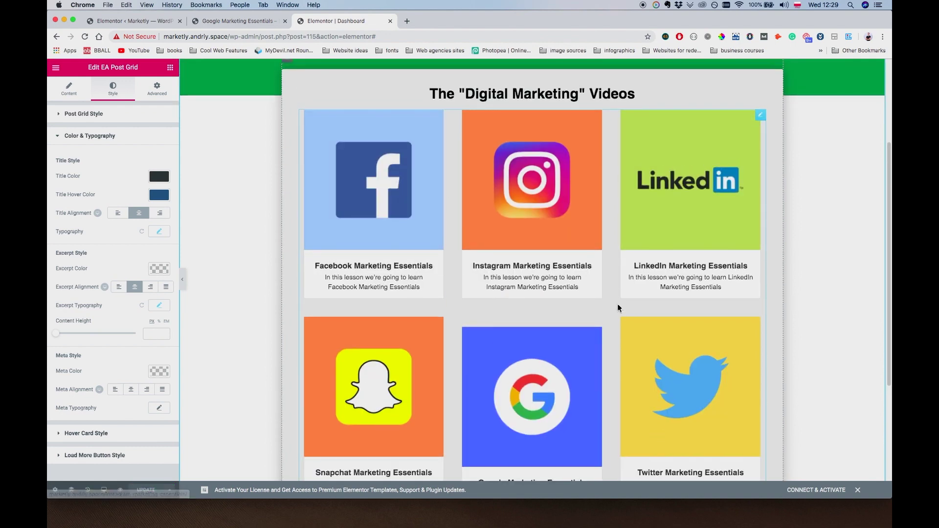
pyautogui.scroll(-3, 617, 304)
pyautogui.scroll(5, 645, 310)
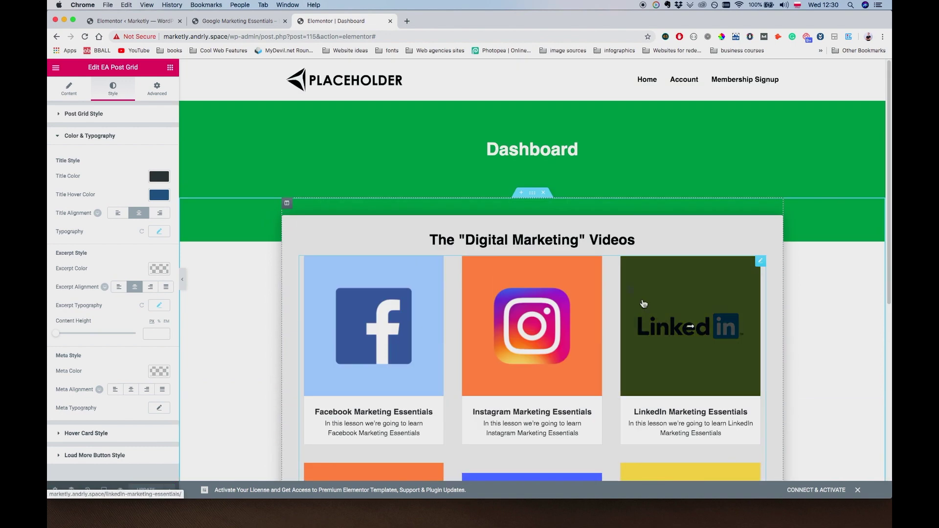
# Step: Add a Heading widget under the Dashboard title as a centred div element
pyautogui.click(170, 67)
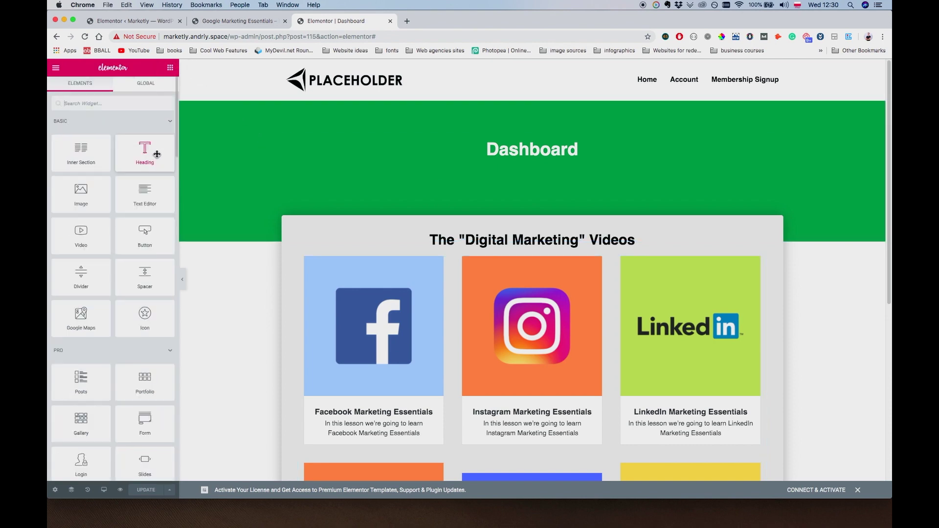
pyautogui.moveTo(157, 154); pyautogui.dragTo(547, 169)
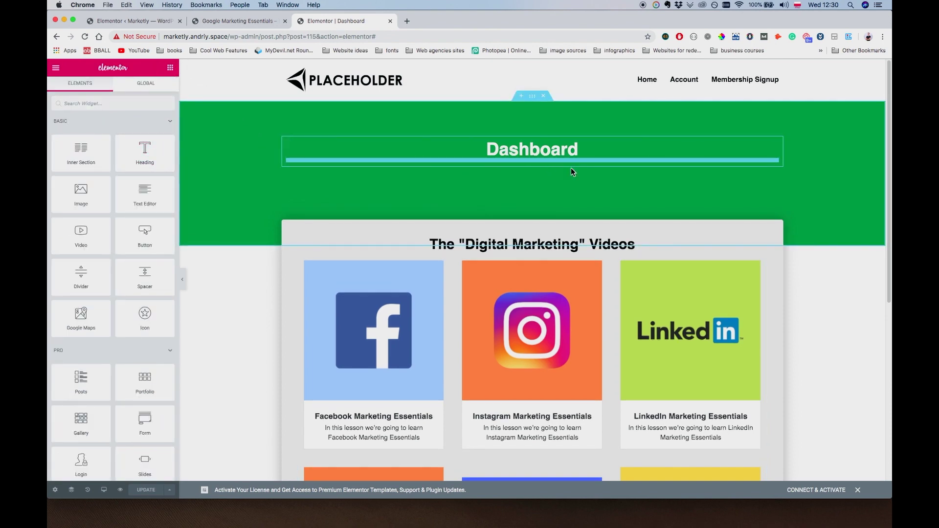
pyautogui.moveTo(144, 154); pyautogui.dragTo(545, 159)
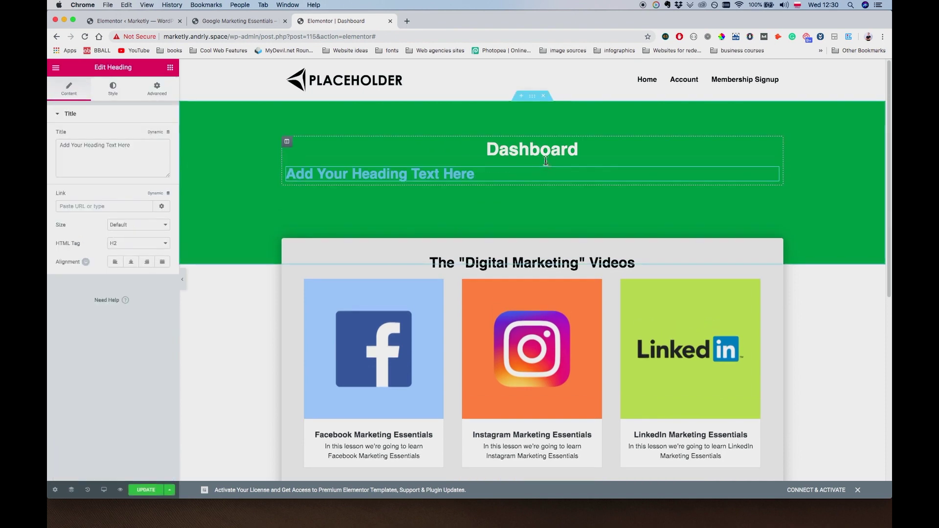
pyautogui.click(135, 243)
pyautogui.click(136, 287)
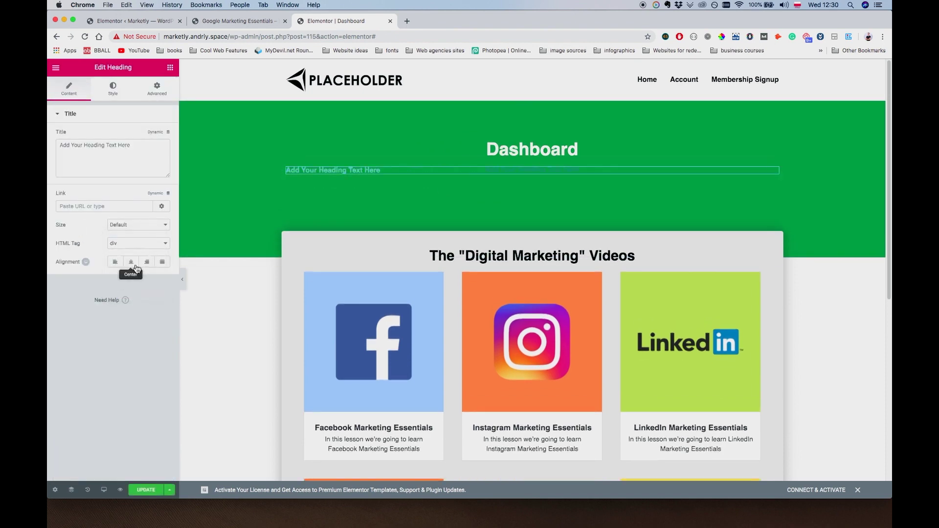
pyautogui.click(135, 265)
# Step: Make the new heading's text colour white
pyautogui.click(113, 88)
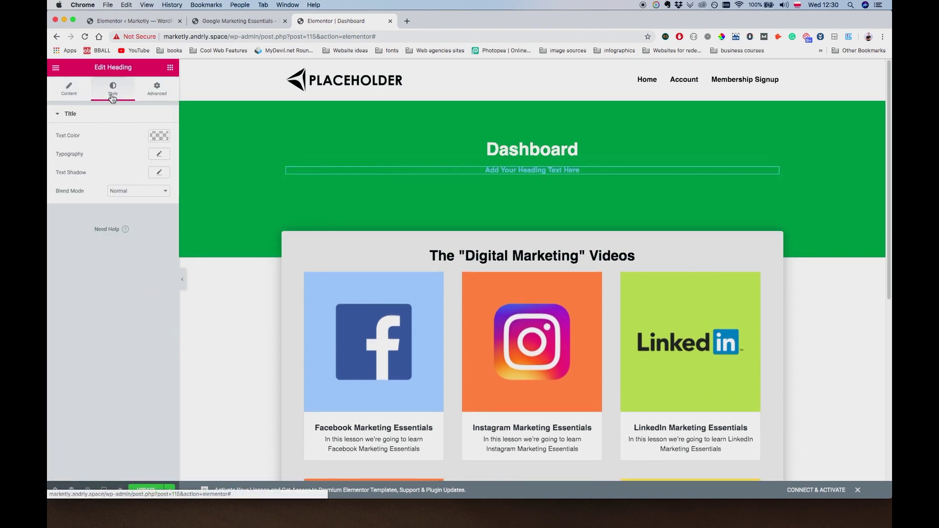
pyautogui.click(159, 136)
pyautogui.click(137, 245)
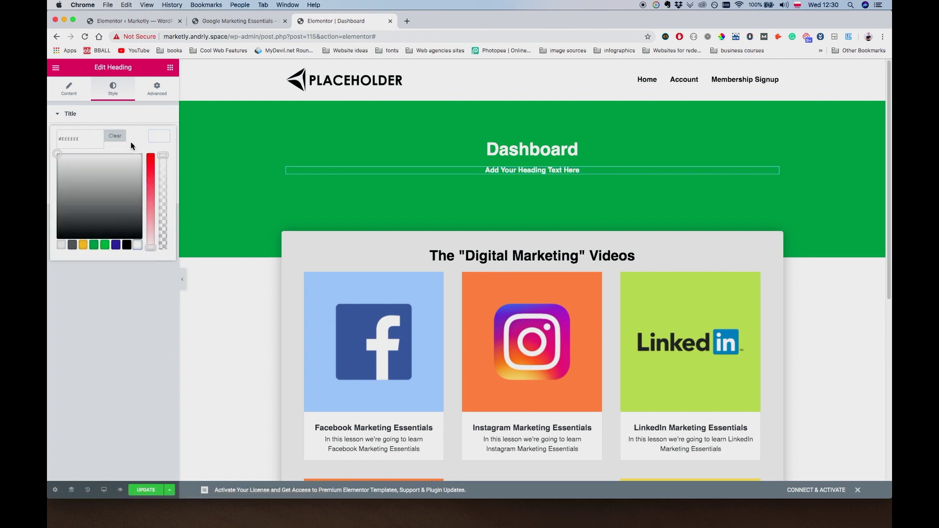
pyautogui.click(159, 136)
pyautogui.click(159, 172)
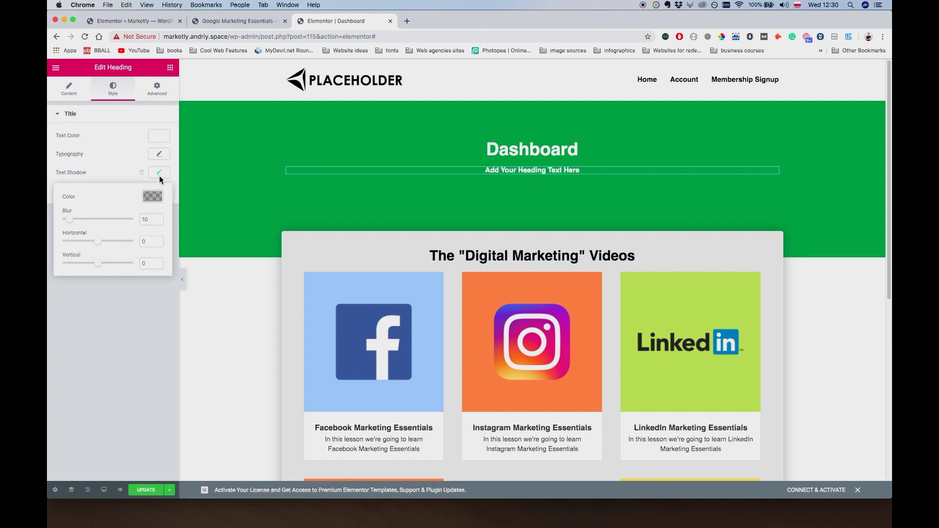
pyautogui.click(159, 172)
pyautogui.click(159, 172)
pyautogui.click(141, 172)
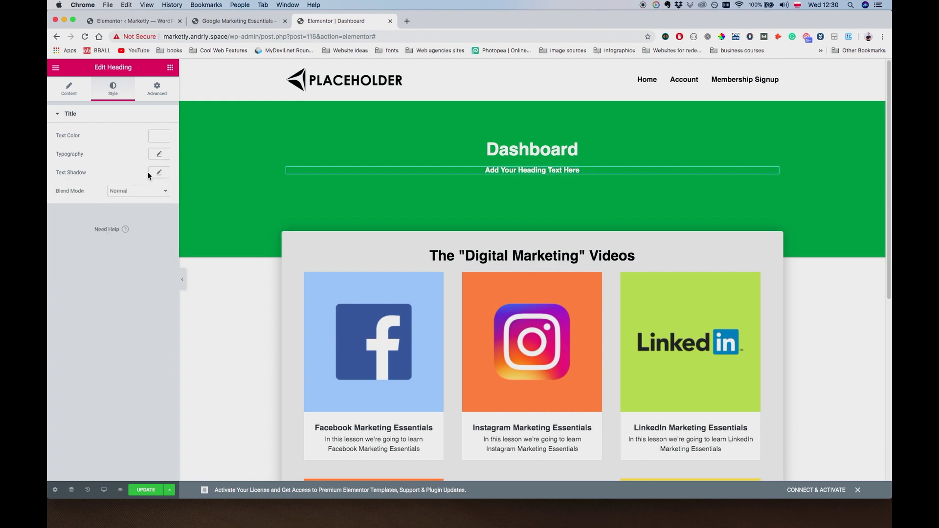
# Step: Set the heading's typography font weight to 400
pyautogui.click(159, 154)
pyautogui.click(154, 208)
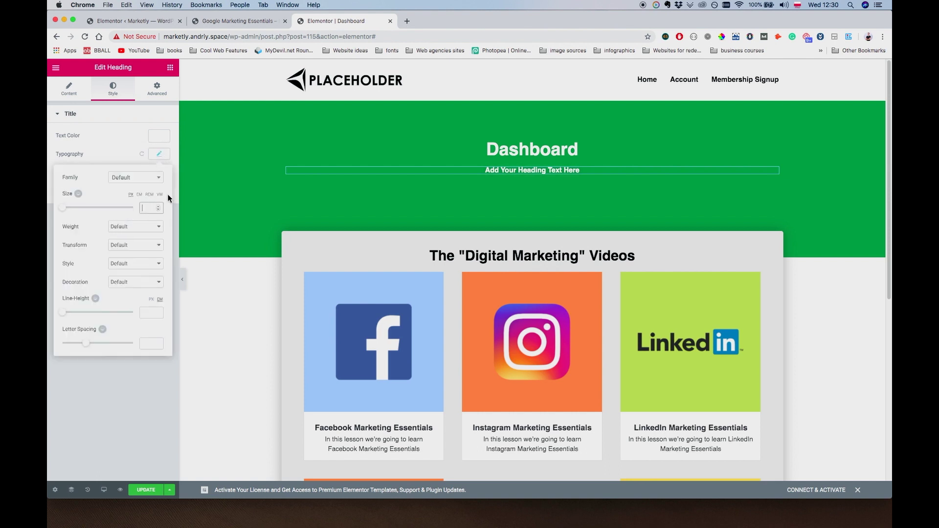
pyautogui.click(133, 230)
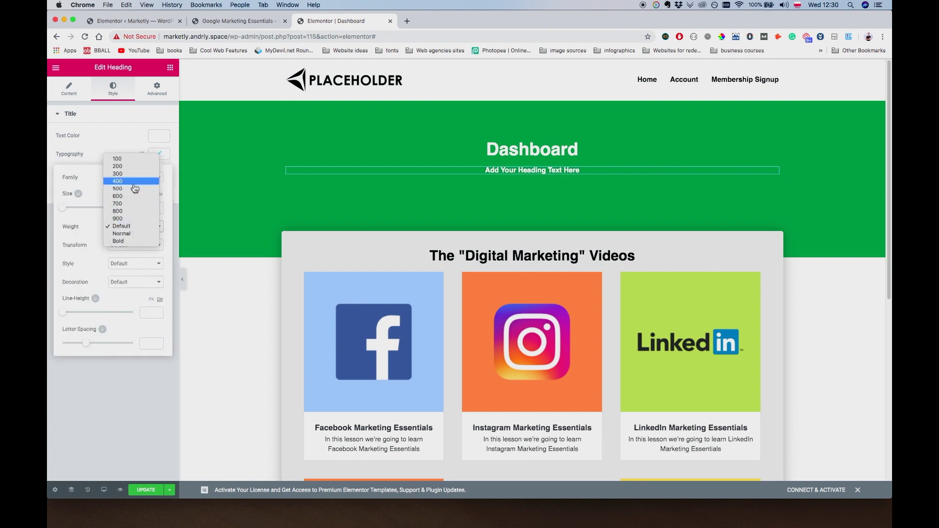
pyautogui.click(130, 187)
pyautogui.click(108, 139)
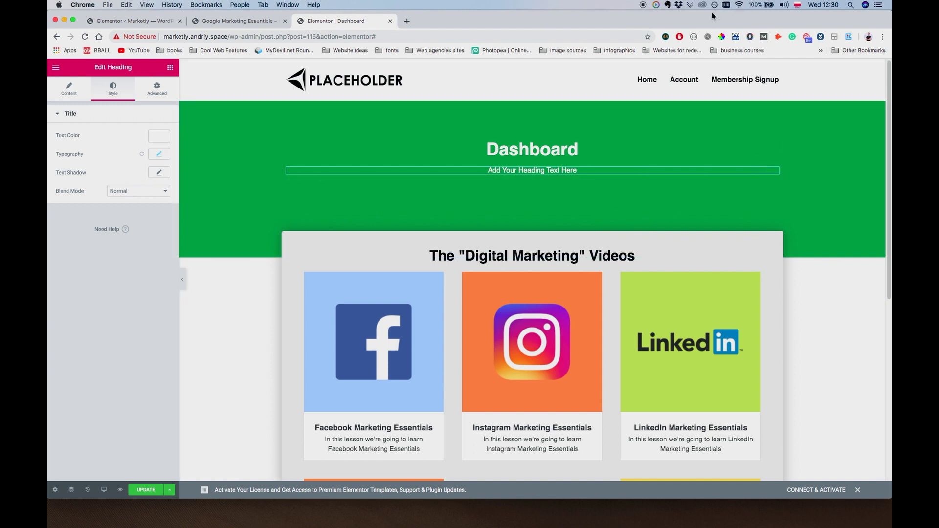
# Step: Change the heading text to 'Welcome to the Members Dashboard!'
pyautogui.tripleClick(578, 170)
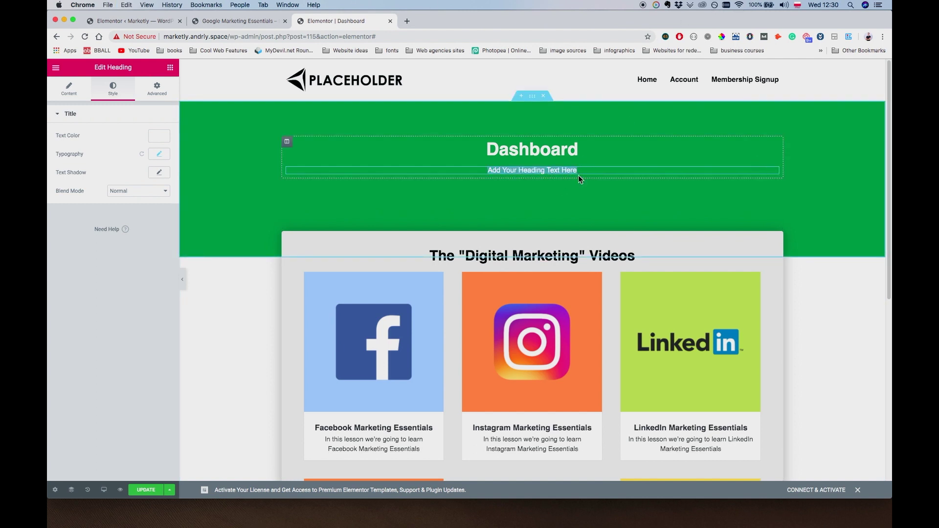
pyautogui.write('Welcome To')
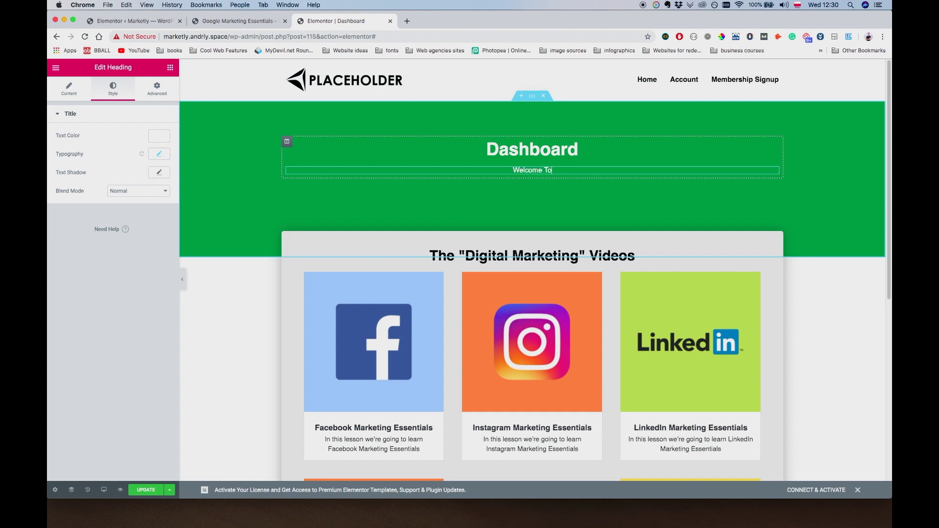
pyautogui.press('BackSpace')
pyautogui.press('BackSpace')
pyautogui.write('to the Meb')
pyautogui.press('BackSpace')
pyautogui.write('mbers Dashboard!')
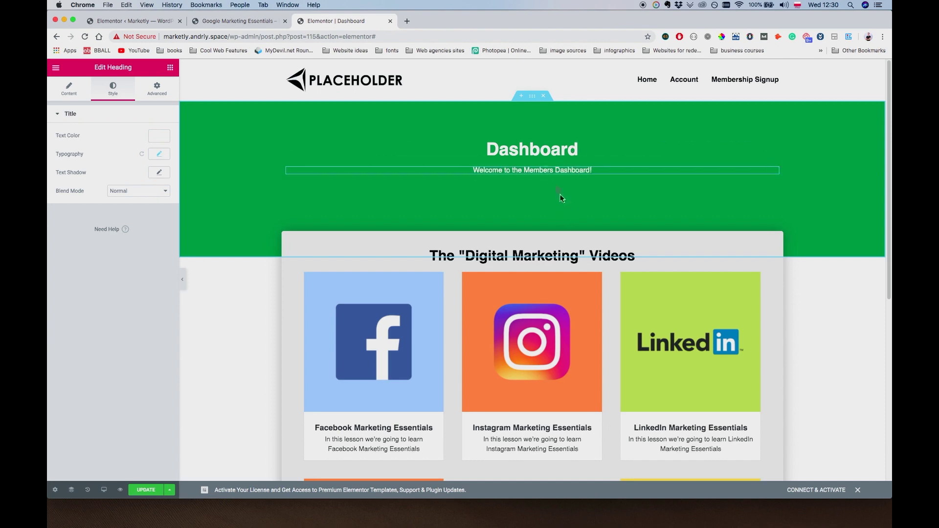
pyautogui.click(532, 96)
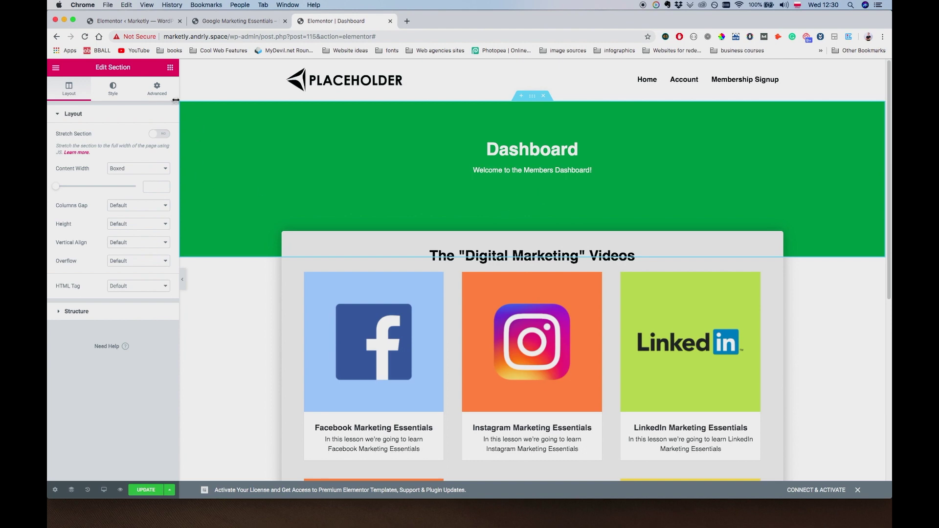
# Step: Change the header section's bottom padding from 180 to 120 and save the page
pyautogui.click(161, 87)
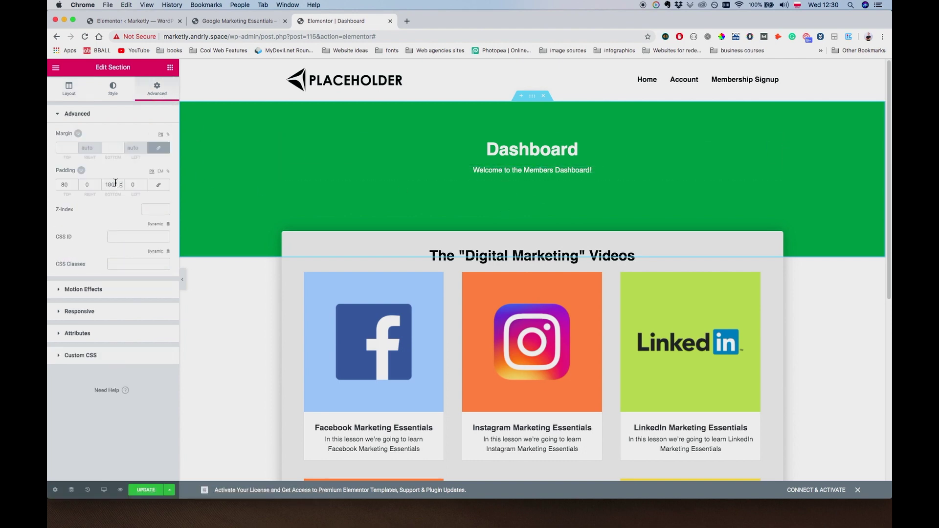
pyautogui.click(108, 185)
pyautogui.press('Delete')
pyautogui.write('0')
pyautogui.press('BackSpace')
pyautogui.write('2')
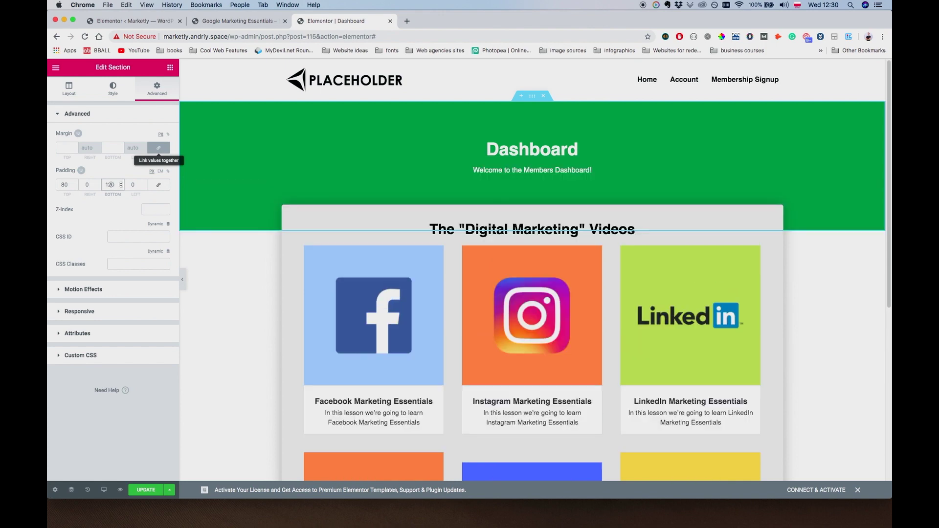
pyautogui.click(148, 491)
pyautogui.scroll(-3, 337, 354)
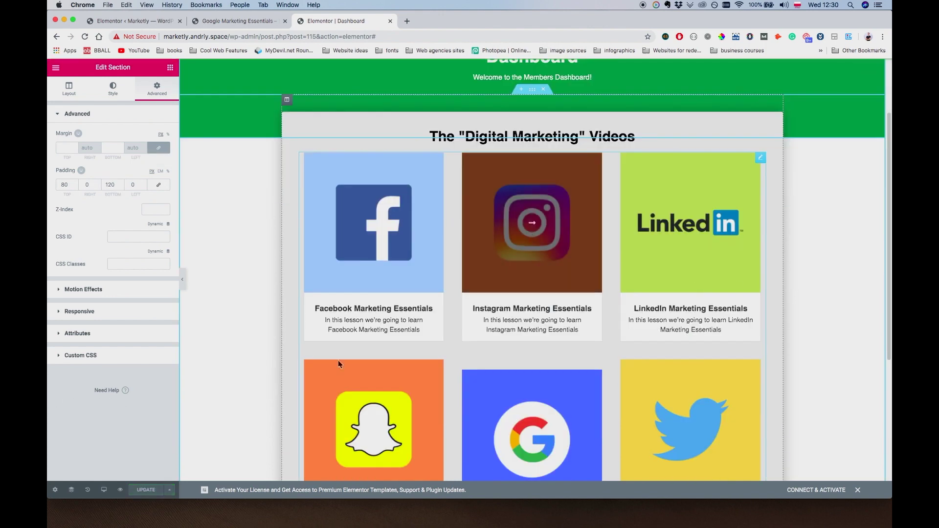